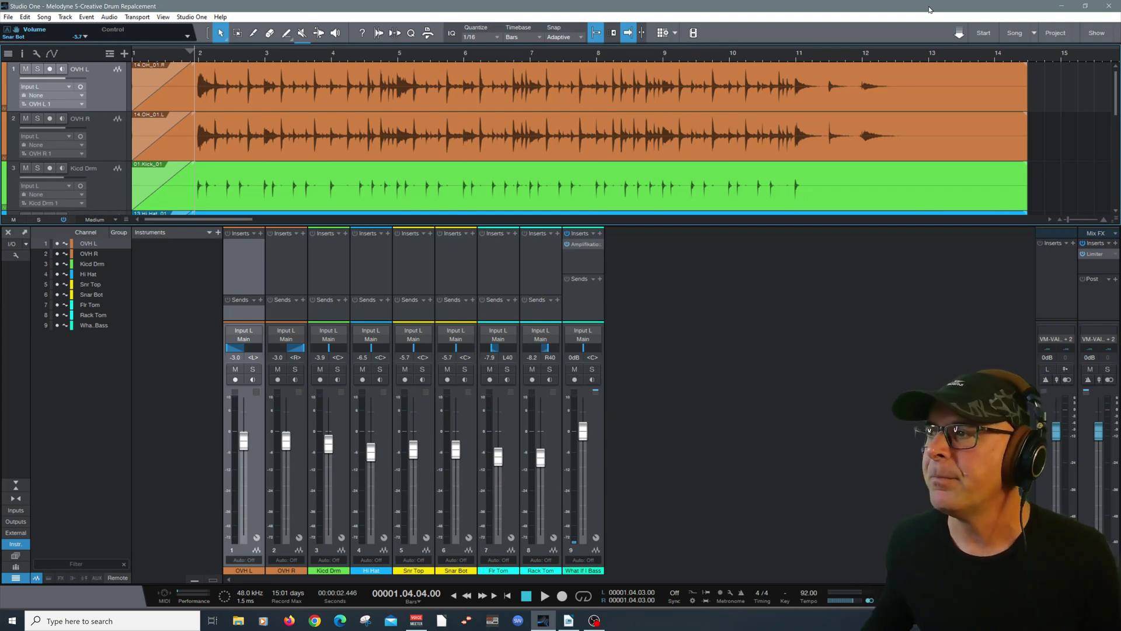
Play the song once, stop it, and close the Console with F3 to show all nine tracks
key(space)
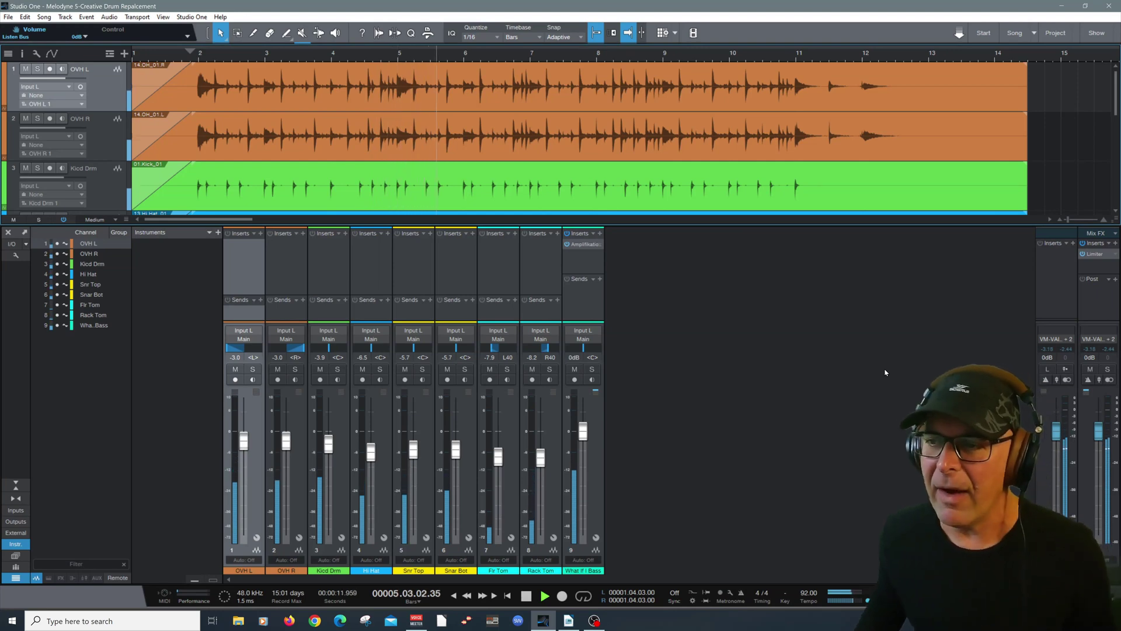
key(space)
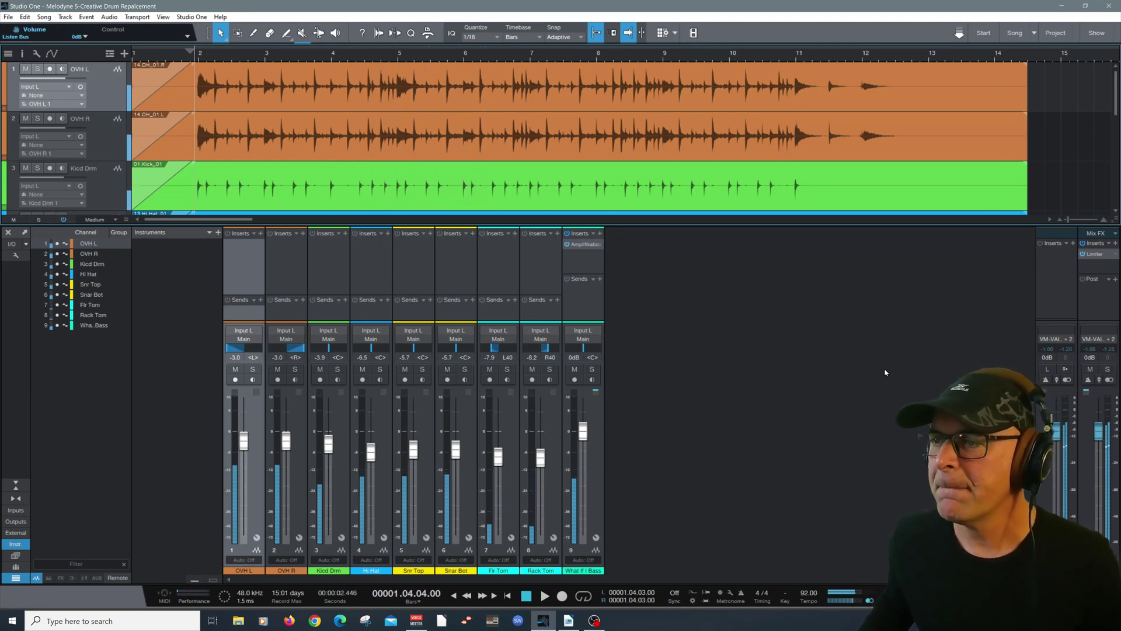
key(F3)
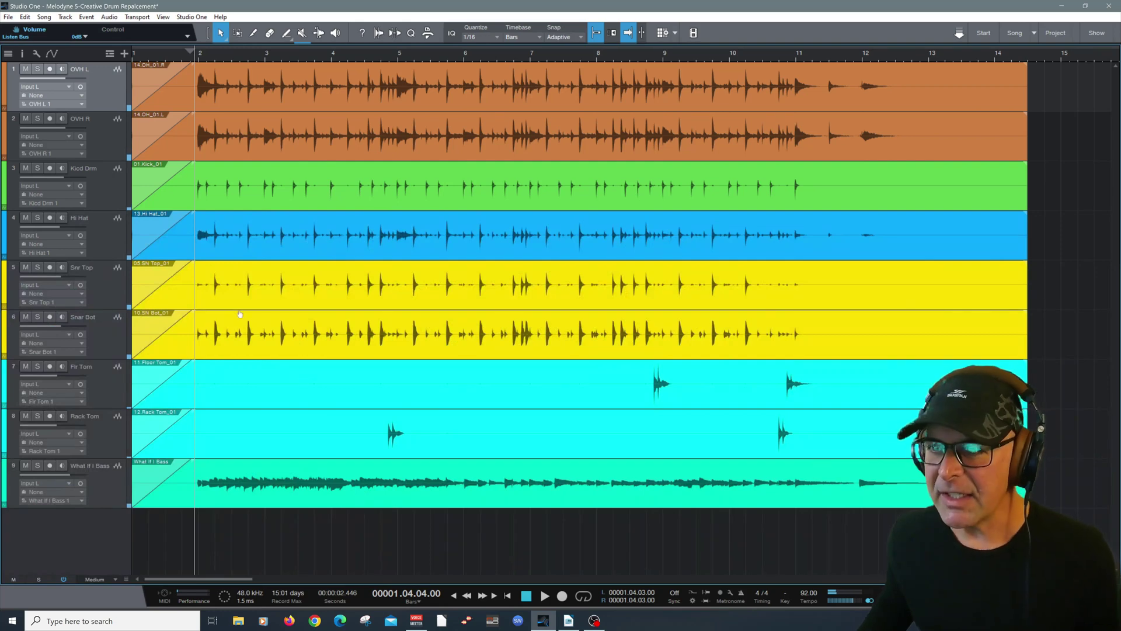
Solo the Kicd Drm track, raise its volume to about +1 dB during playback, and select the kick event
click(38, 168)
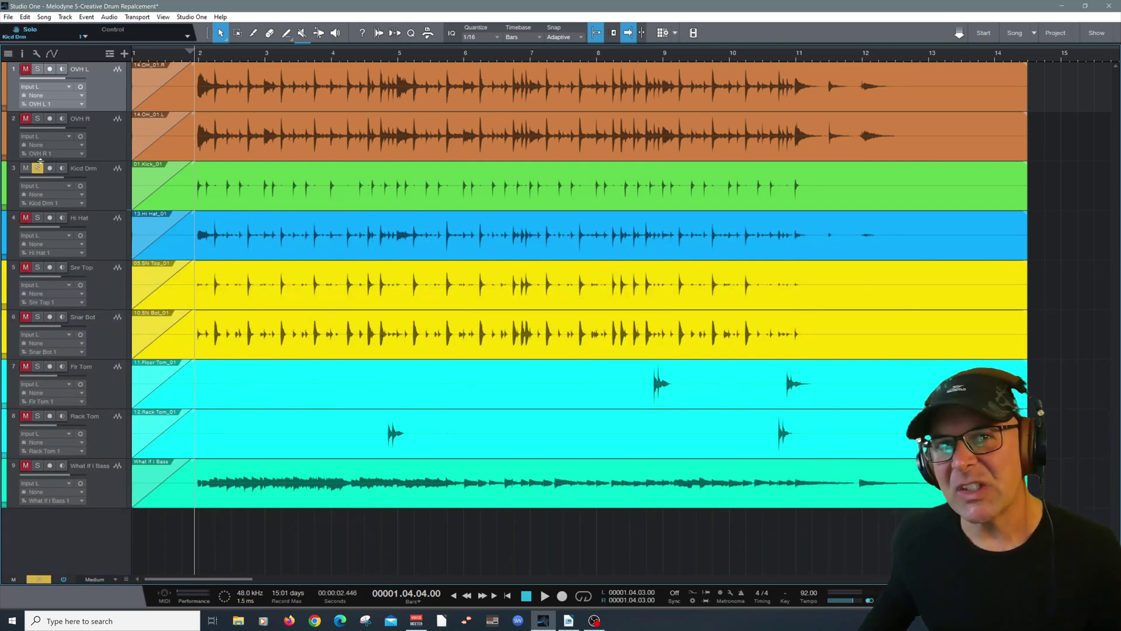
key(space)
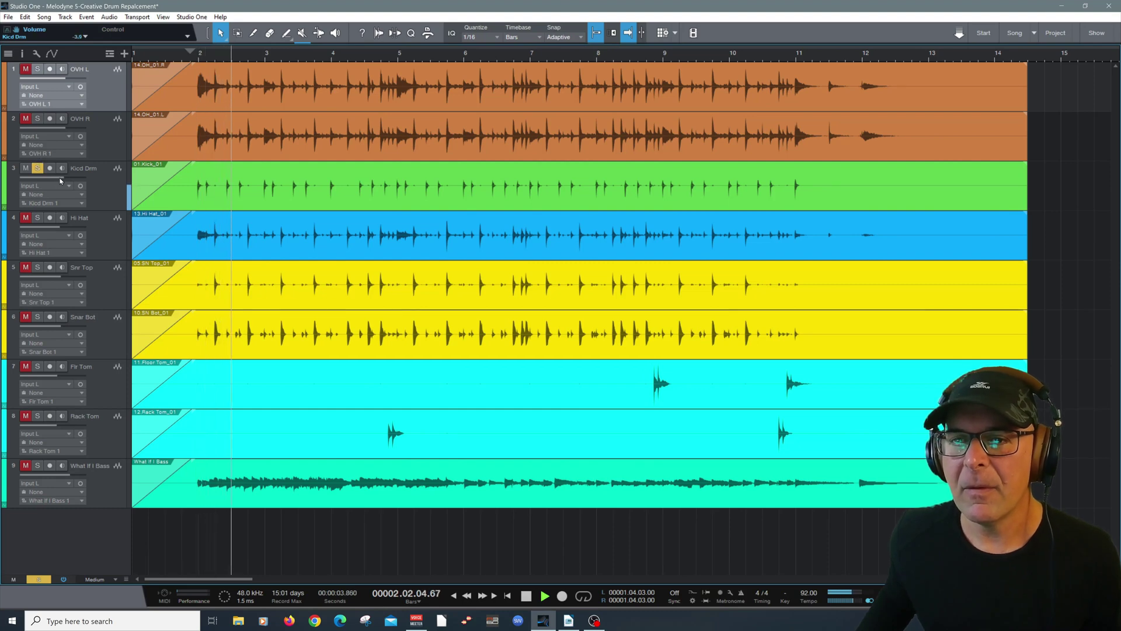
click(61, 174)
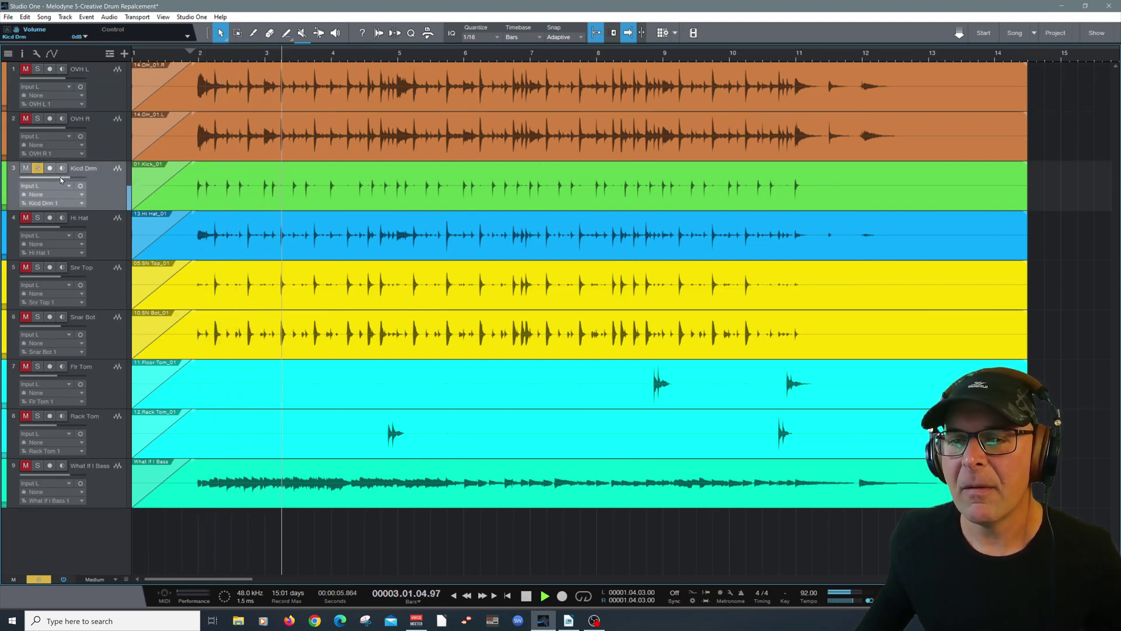
drag(62, 174, 67, 179)
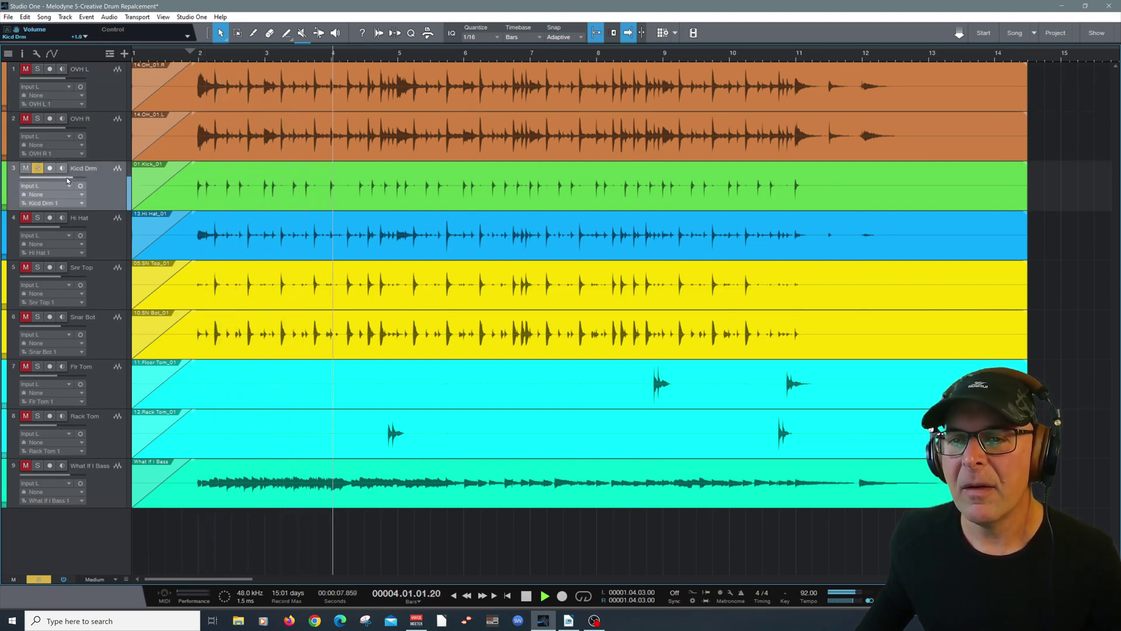
key(space)
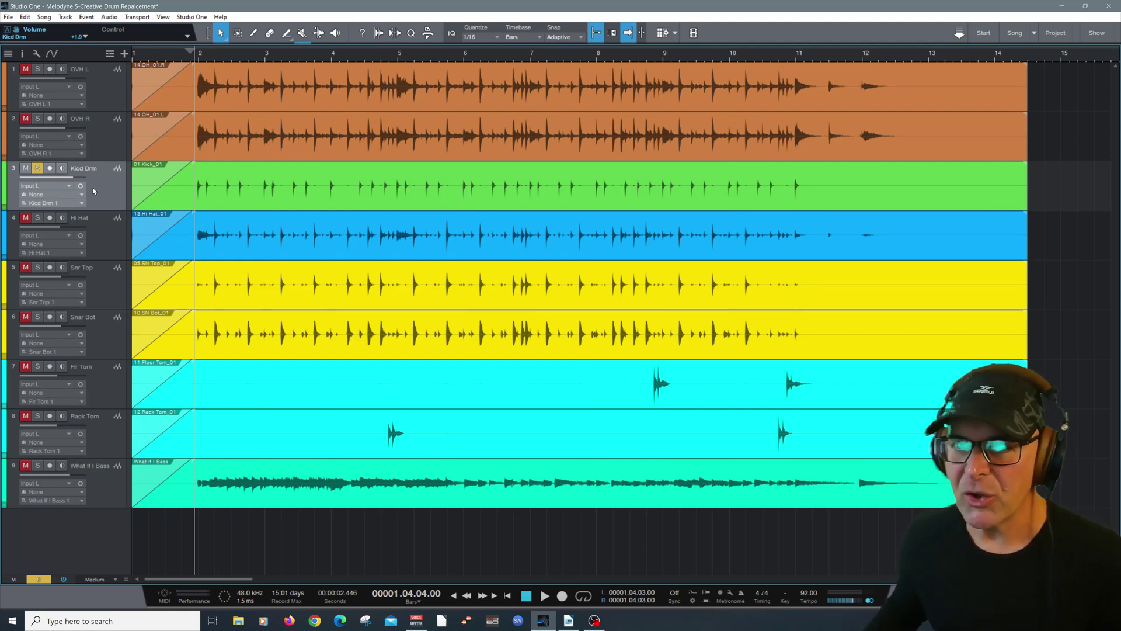
click(341, 206)
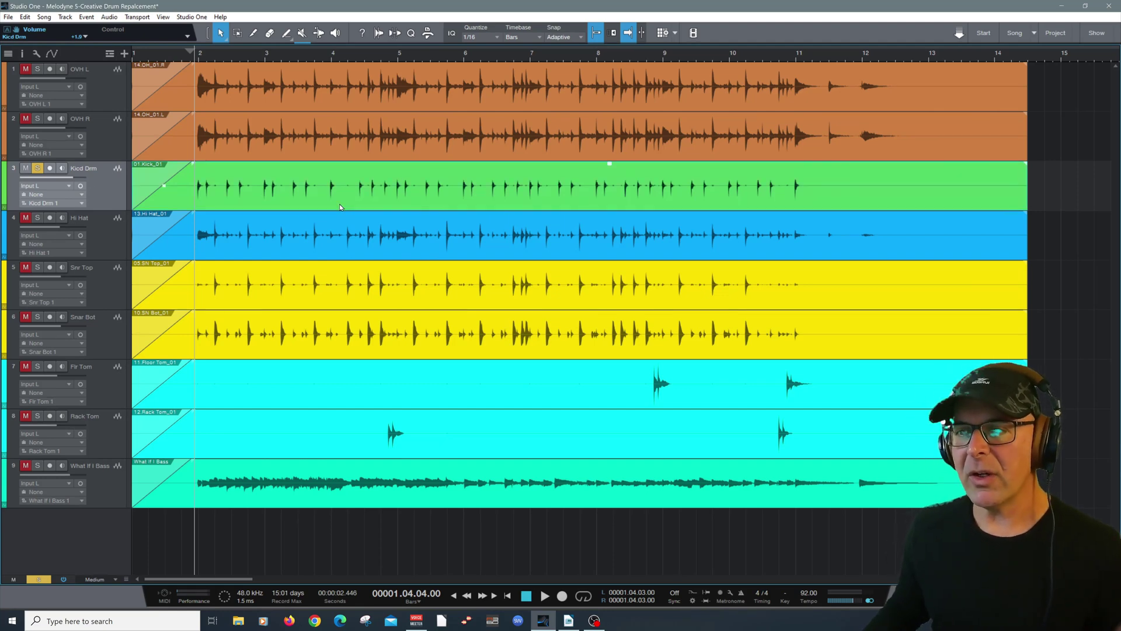
right_click(274, 201)
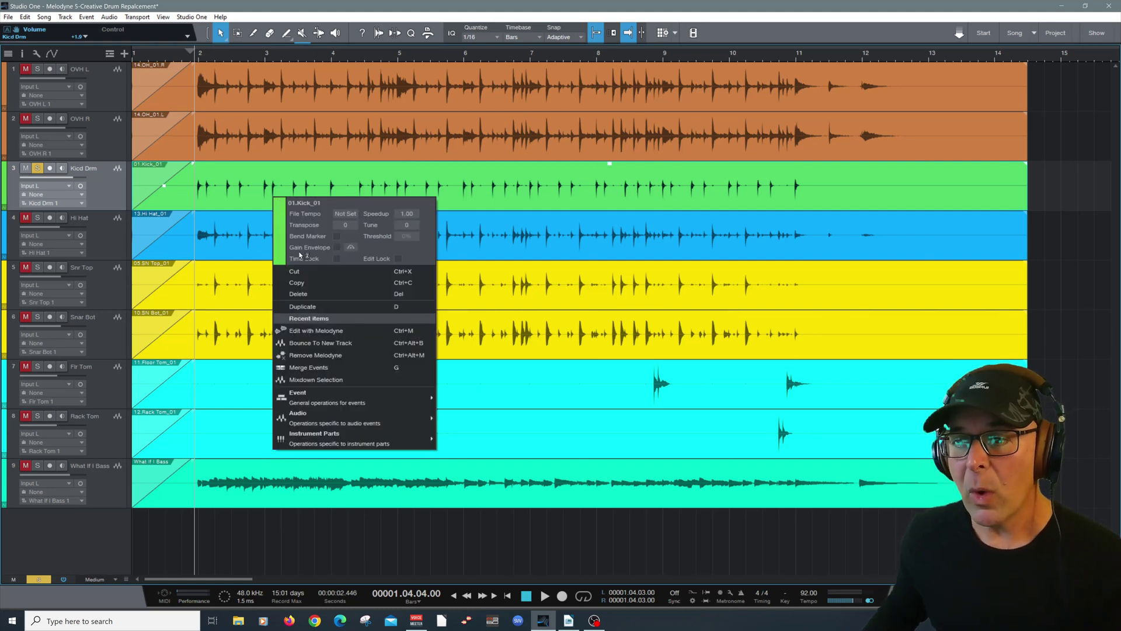
Open the kick event in Melodyne, enlarge the editor and zoom in on the kick notes
click(318, 332)
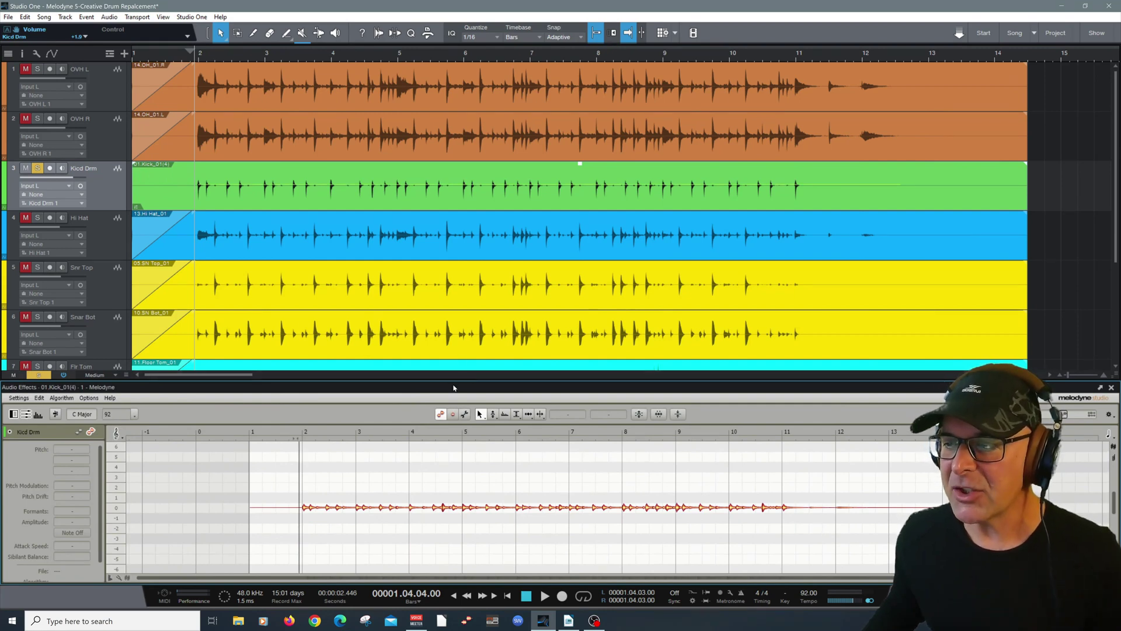
drag(453, 381, 427, 222)
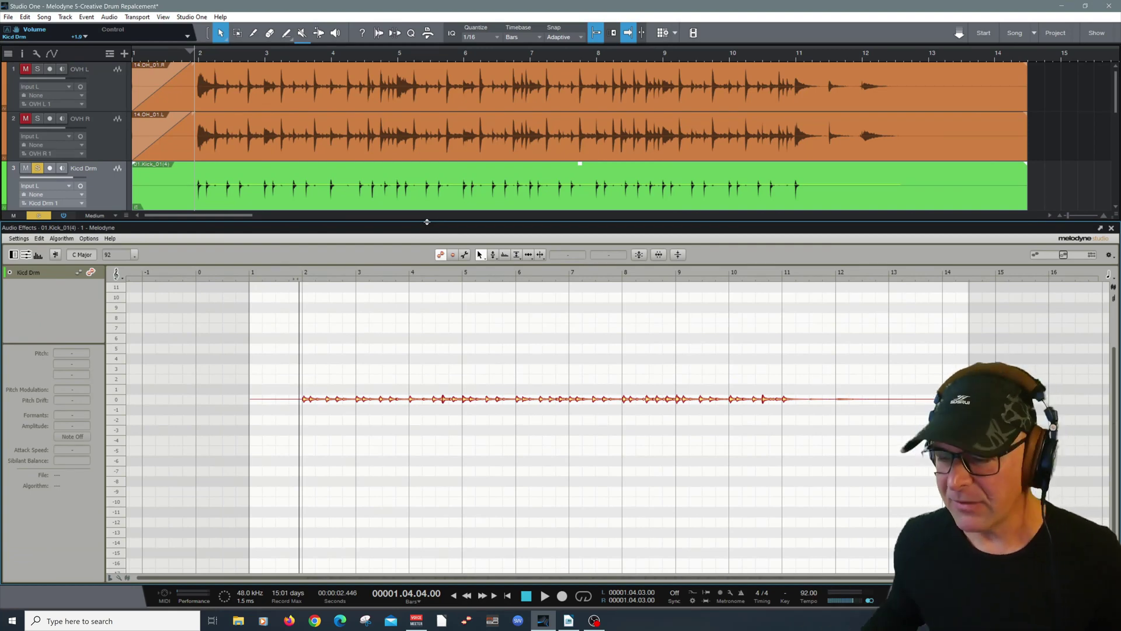
right_click(378, 414)
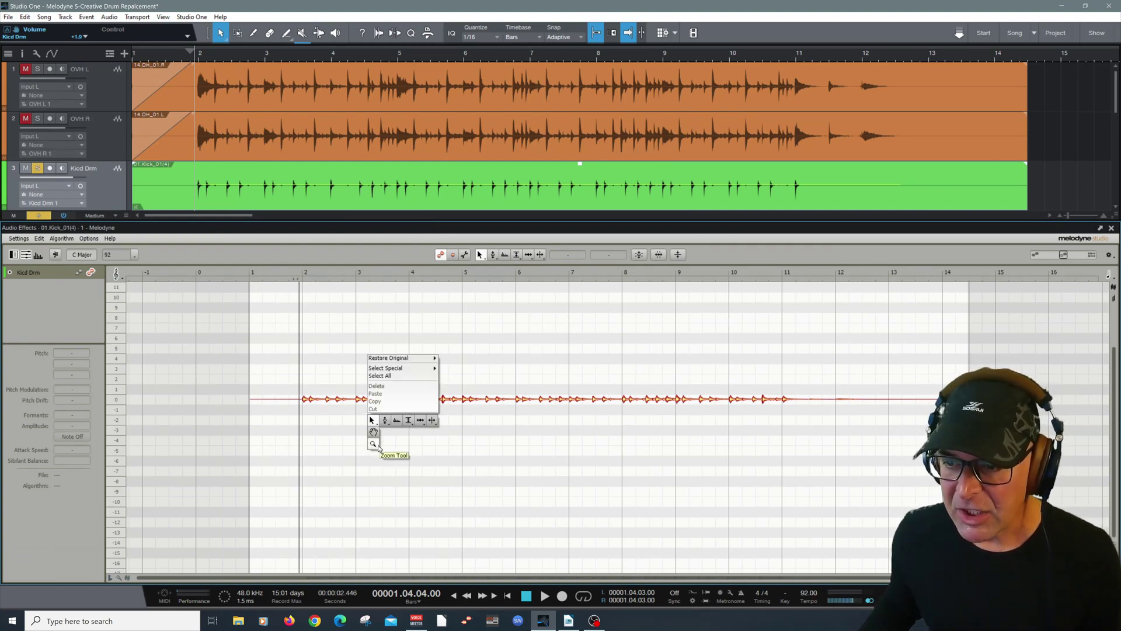
click(376, 443)
drag(376, 444, 305, 468)
right_click(391, 449)
click(392, 446)
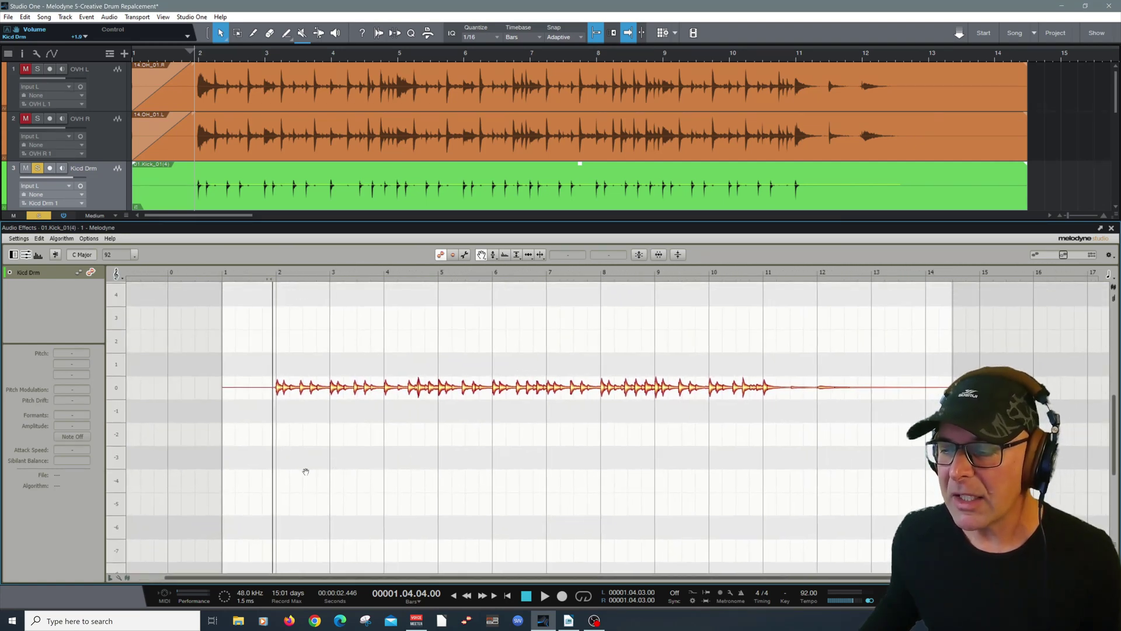
Keep the Percussive detection algorithm and play the kick back to check the blobs
click(61, 239)
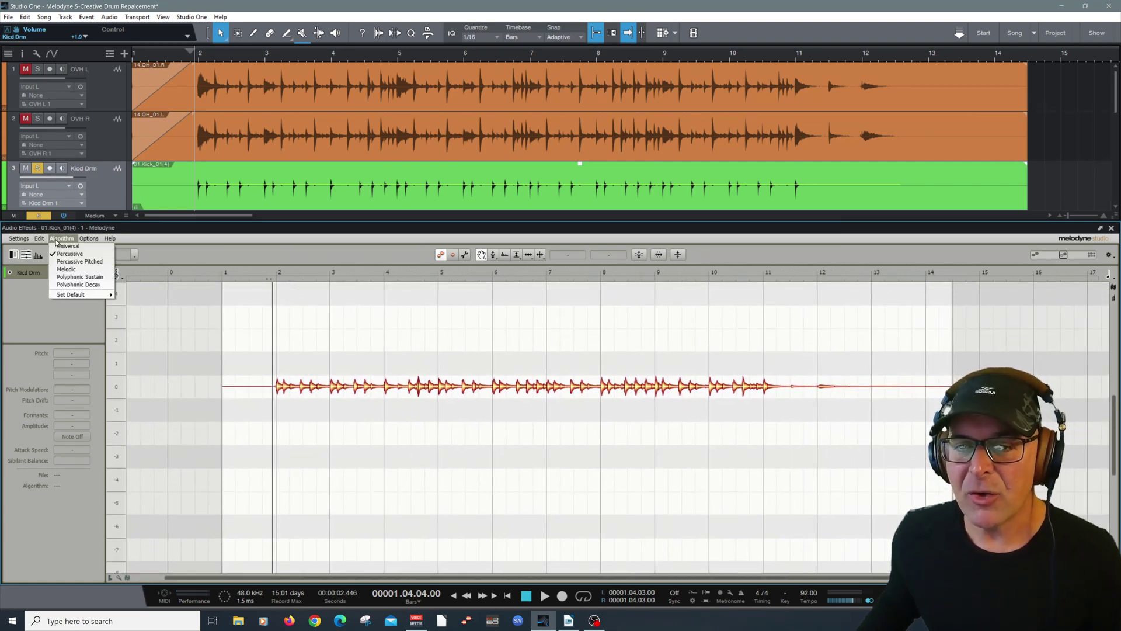
click(172, 246)
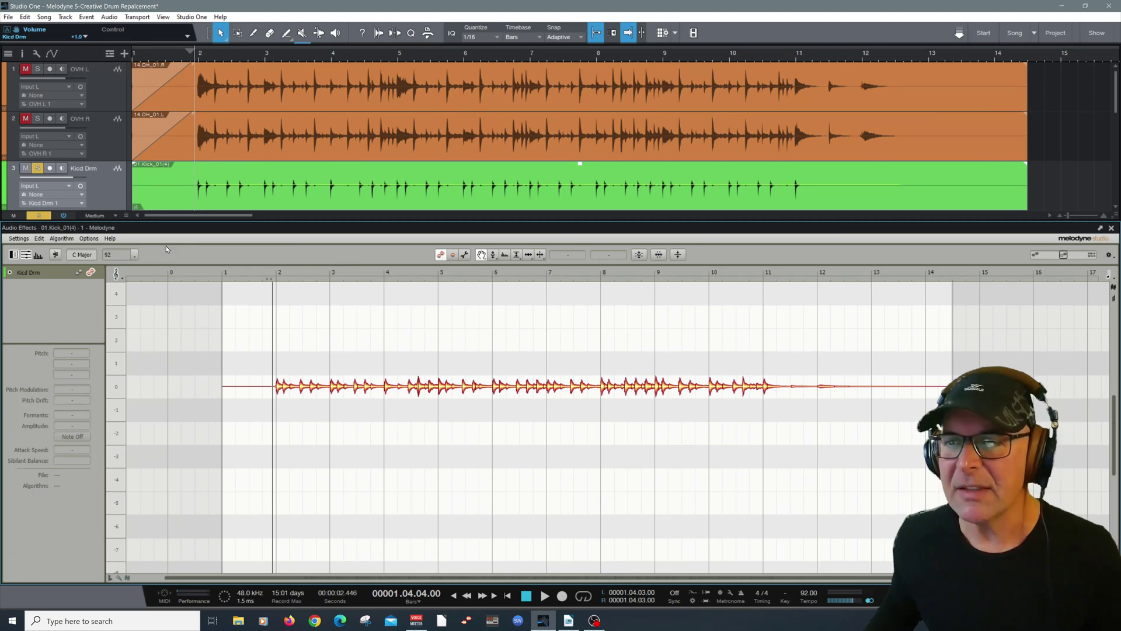
key(space)
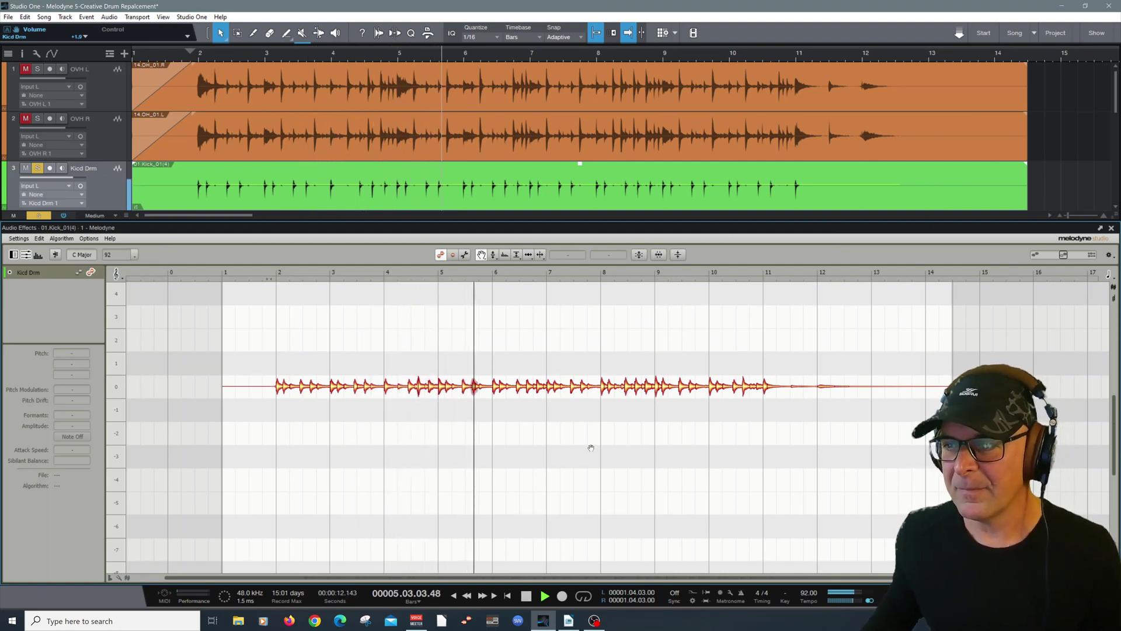
key(space)
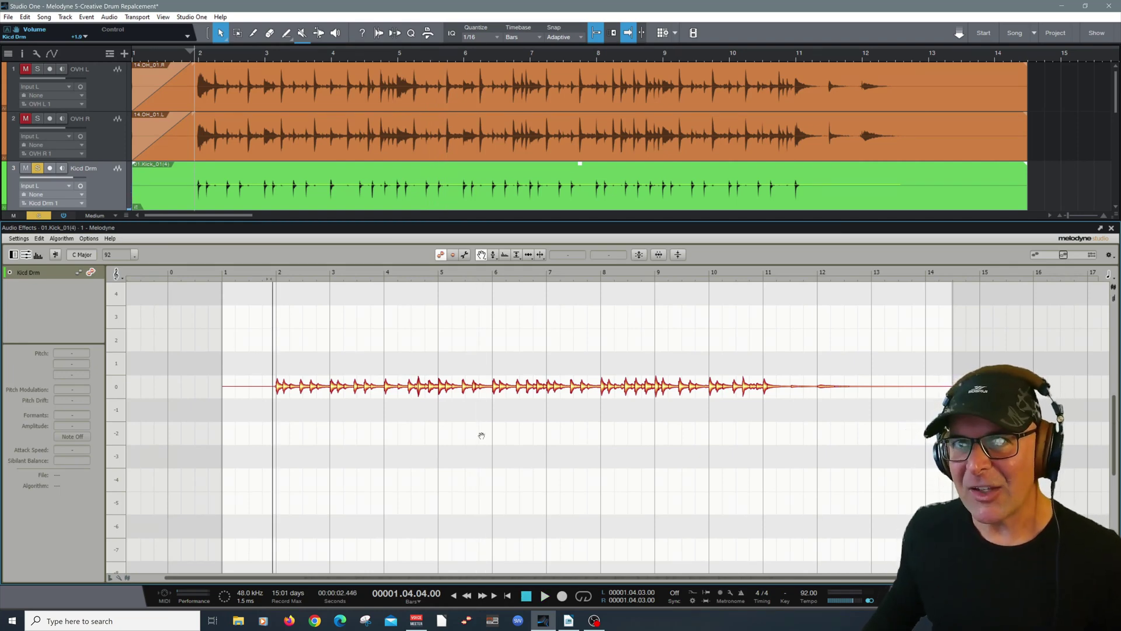
Select the beat-one kick note in every bar using Select Same Beat in All Bars
right_click(399, 448)
click(392, 435)
drag(392, 444, 440, 523)
right_click(440, 521)
click(440, 508)
drag(414, 415, 378, 500)
right_click(380, 499)
click(381, 488)
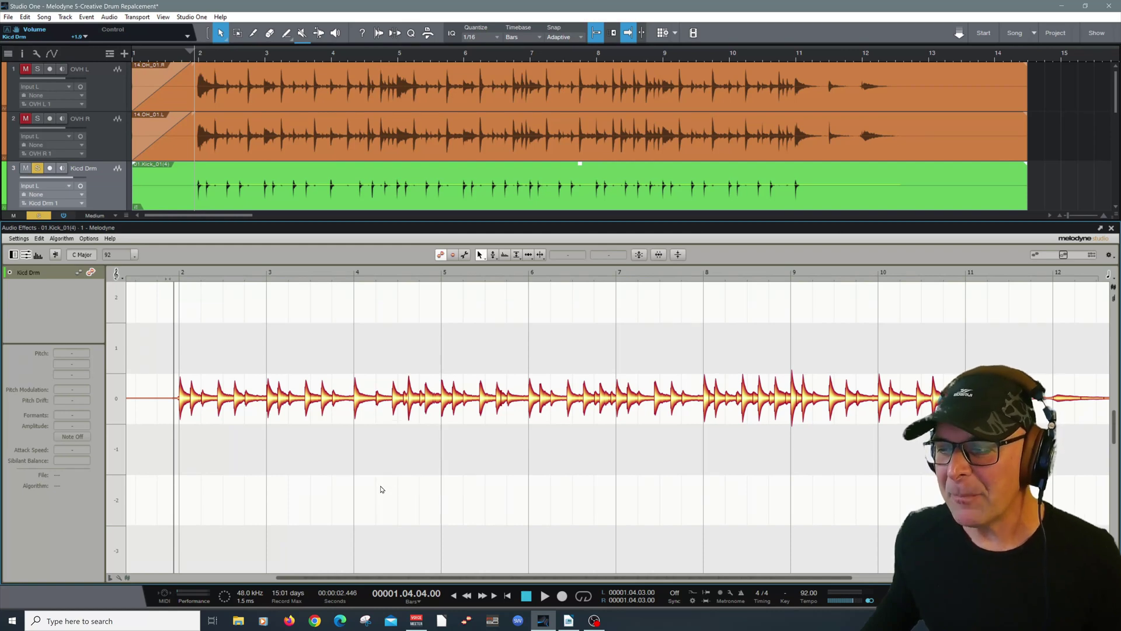
right_click(317, 321)
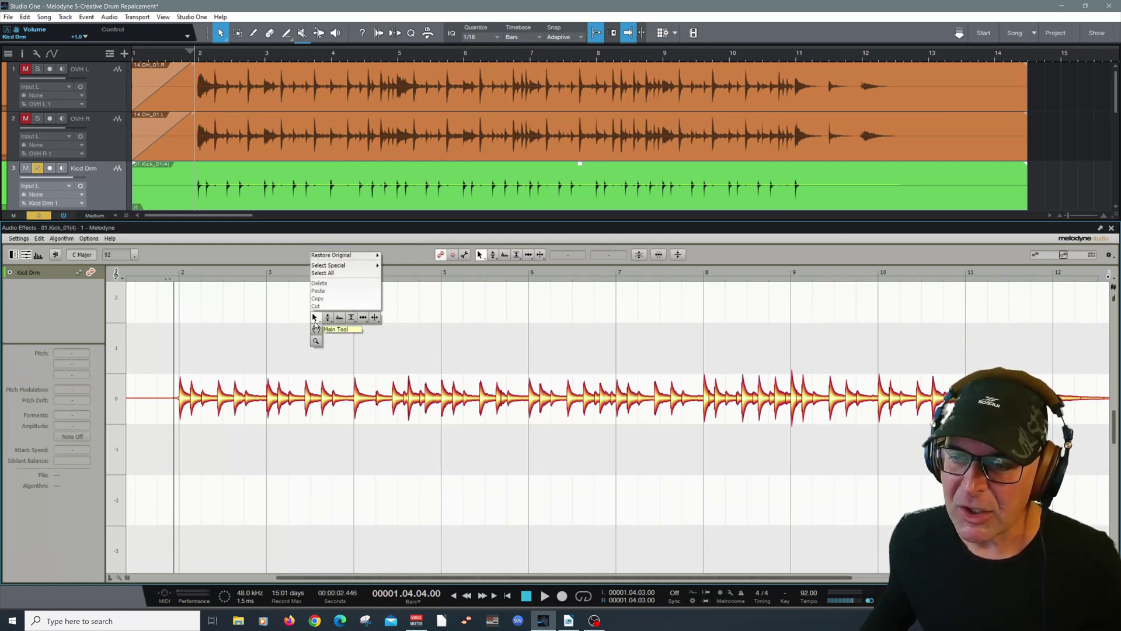
click(316, 323)
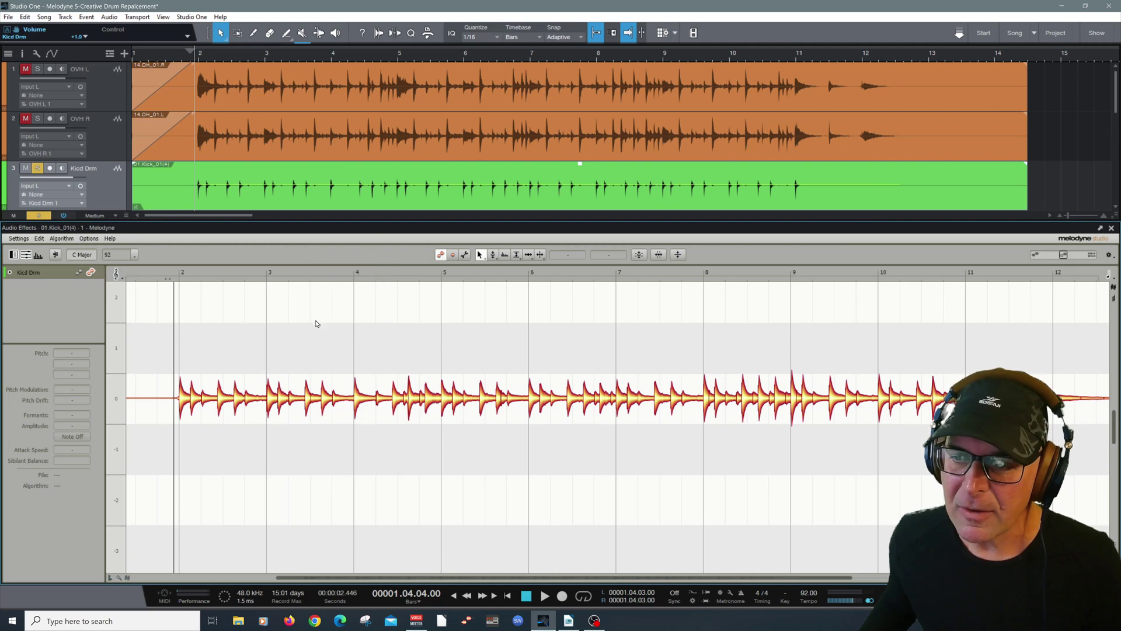
click(184, 401)
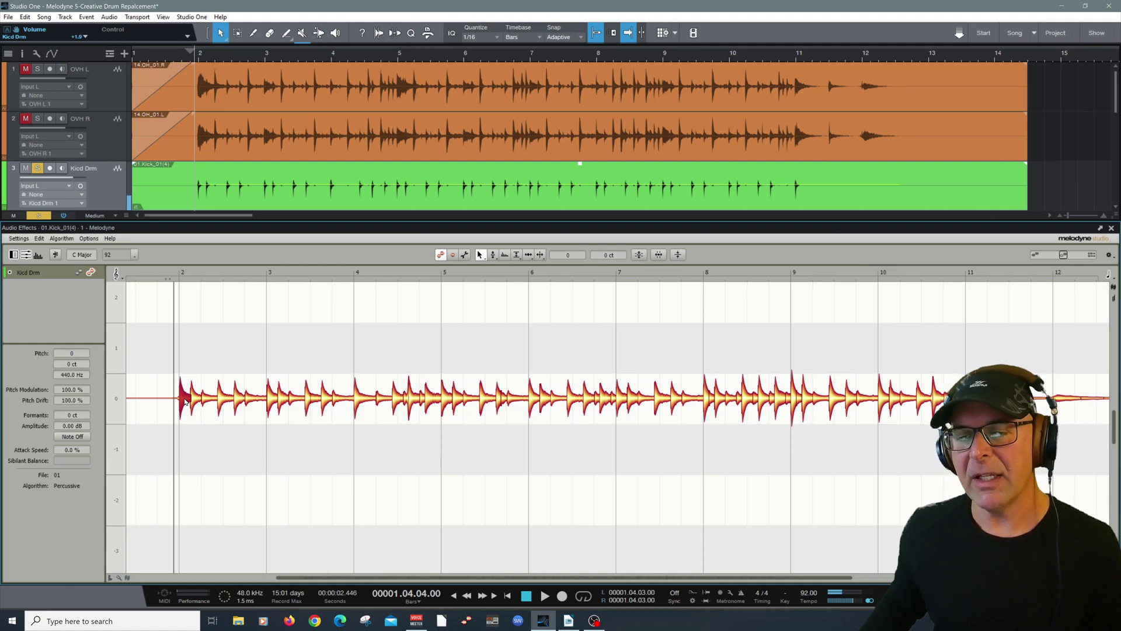
right_click(185, 401)
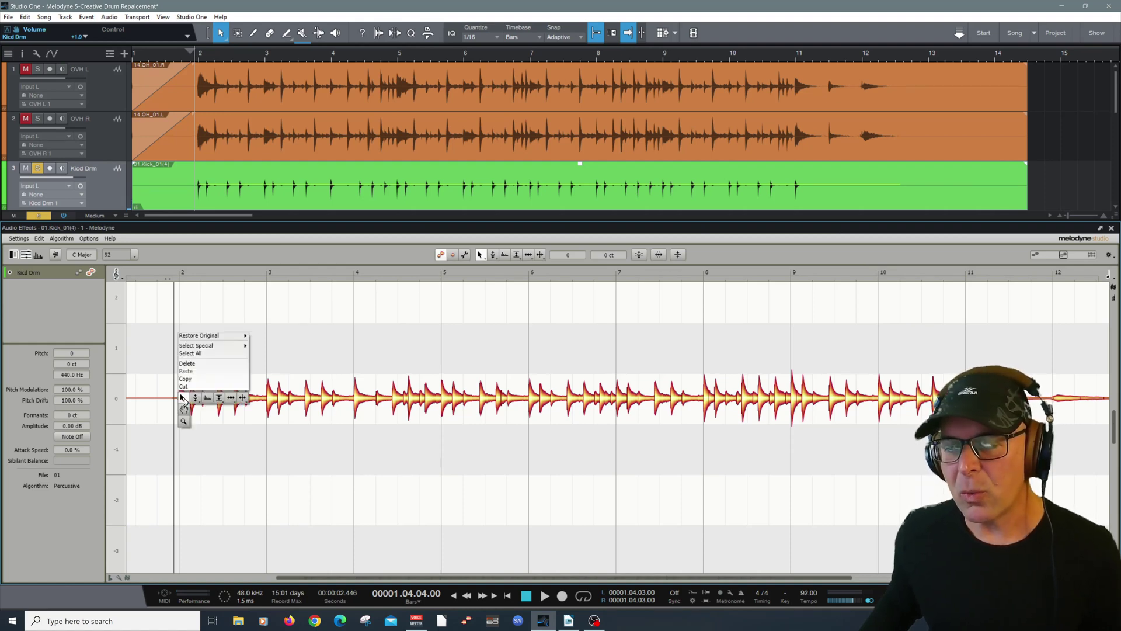
mouse_move(229, 346)
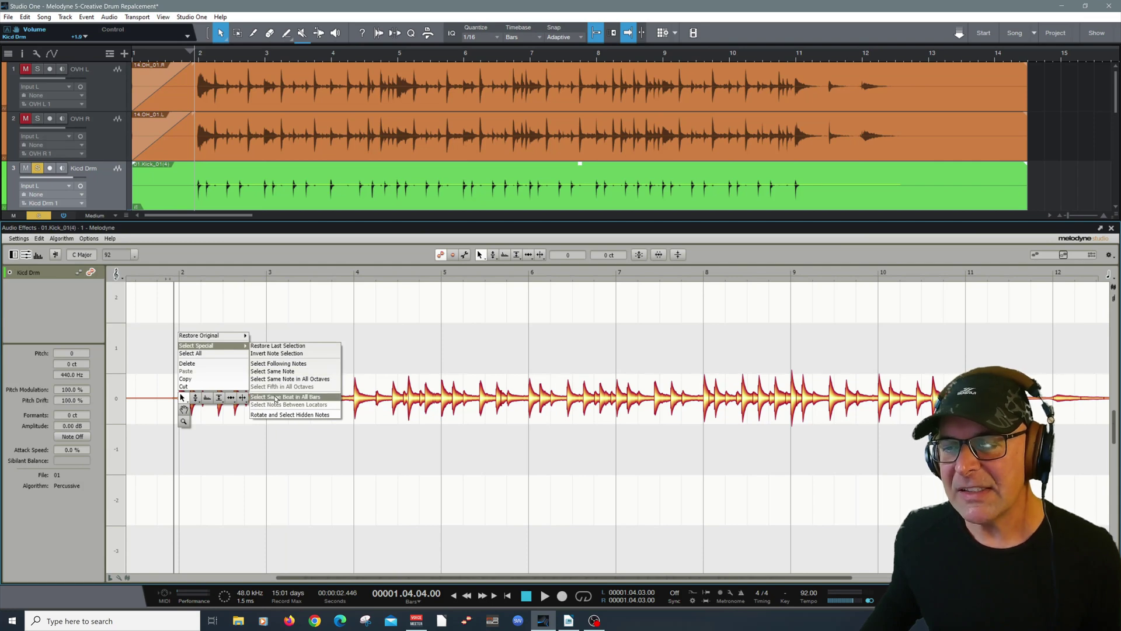
click(304, 398)
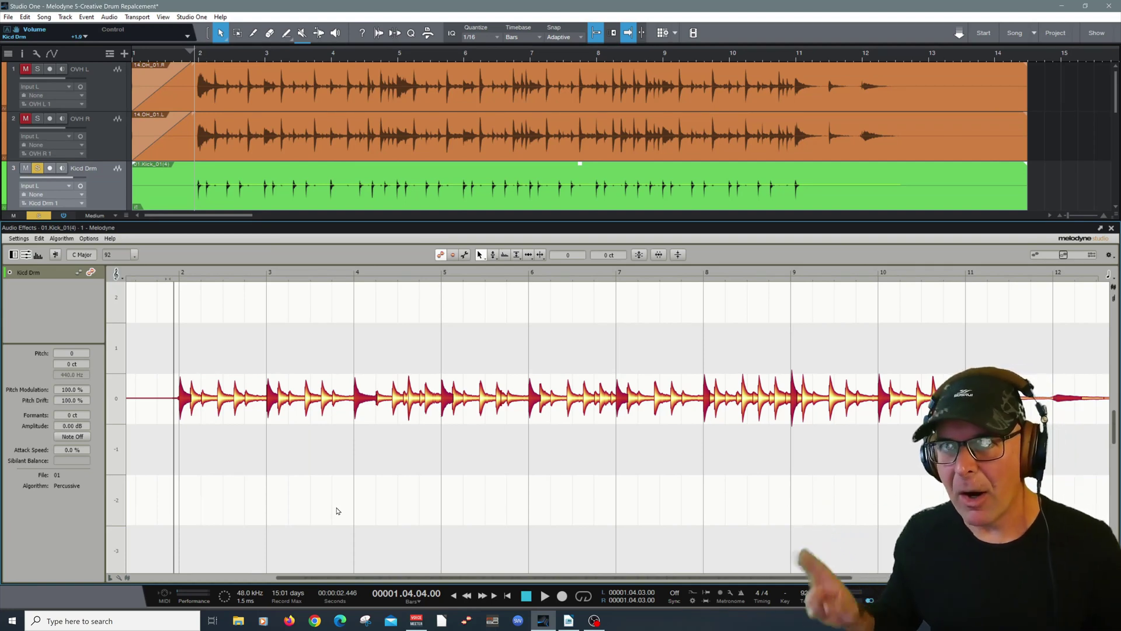
Invert the note selection and delete every kick note except beat one
click(45, 240)
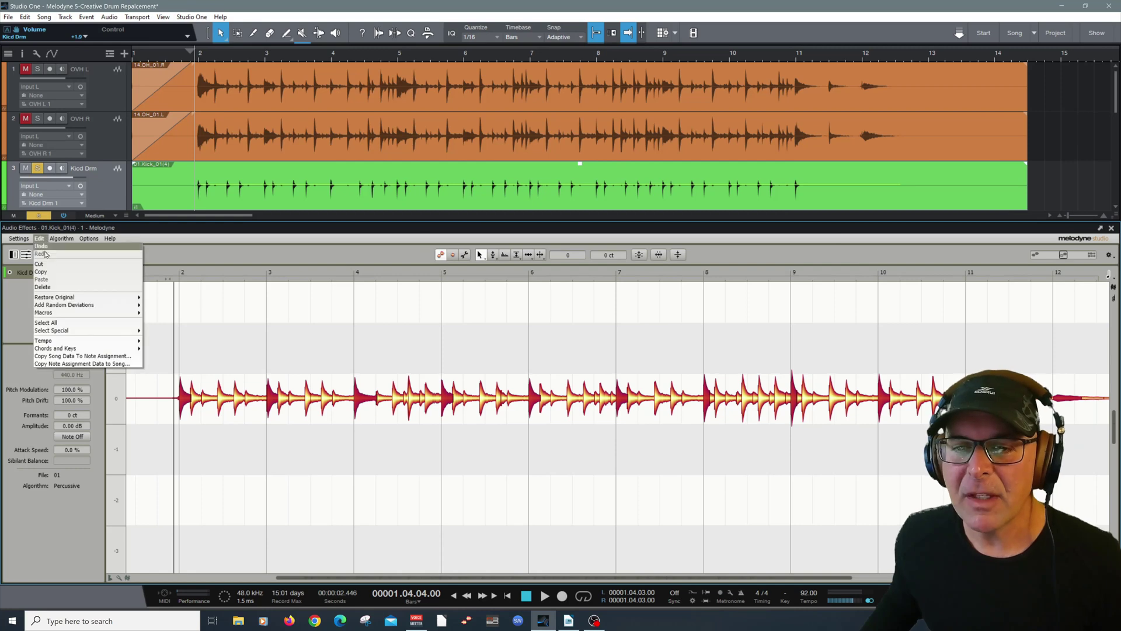
mouse_move(122, 333)
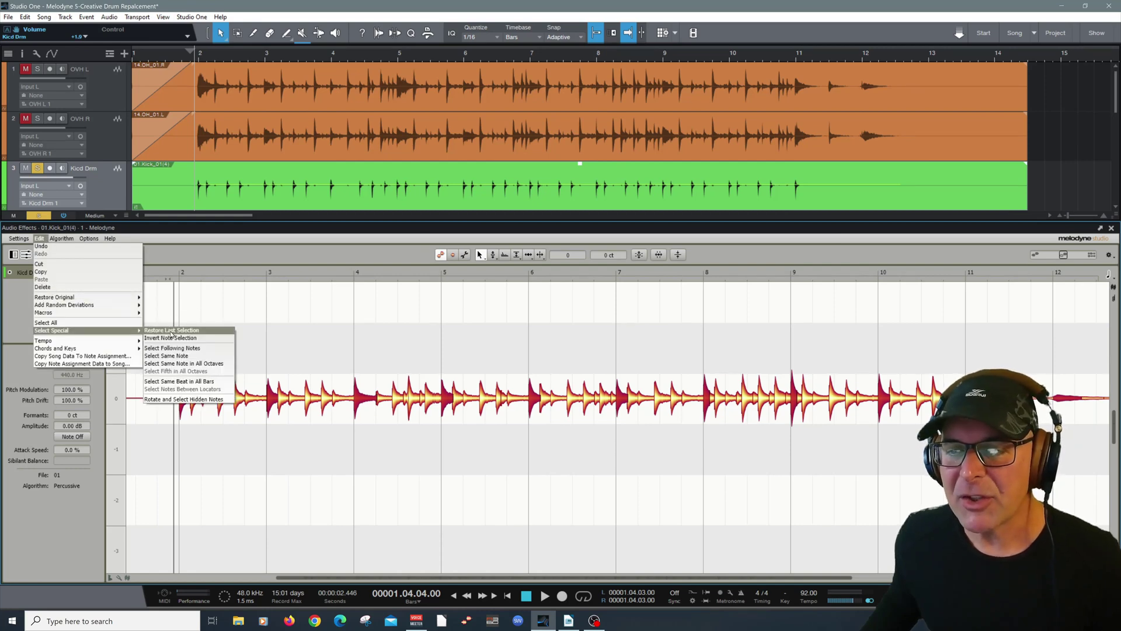
click(205, 338)
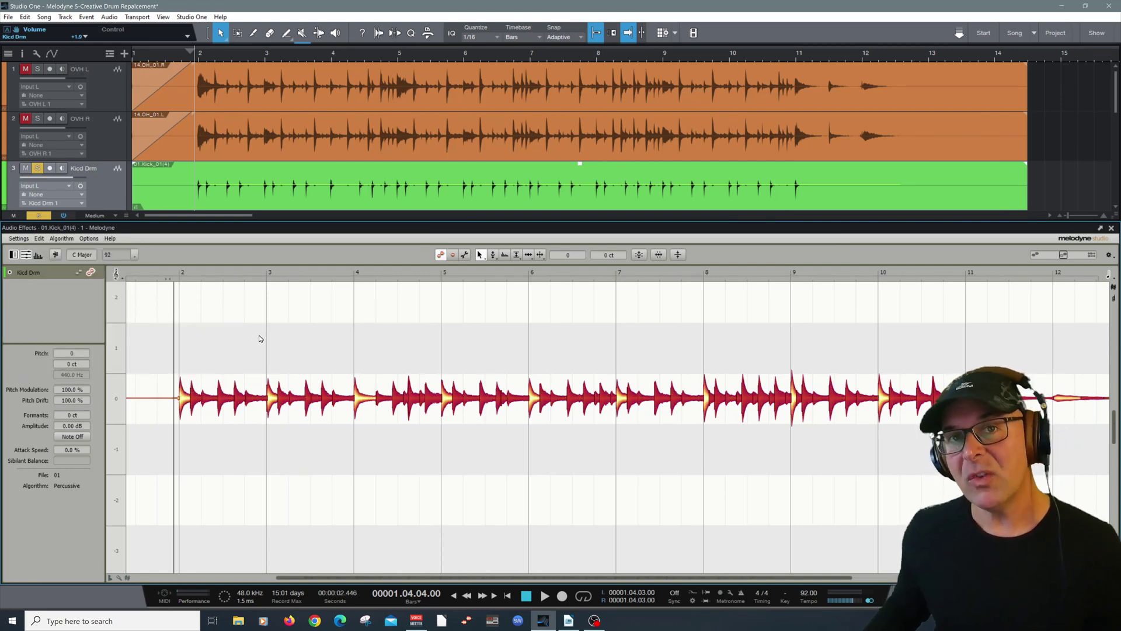
key(Delete)
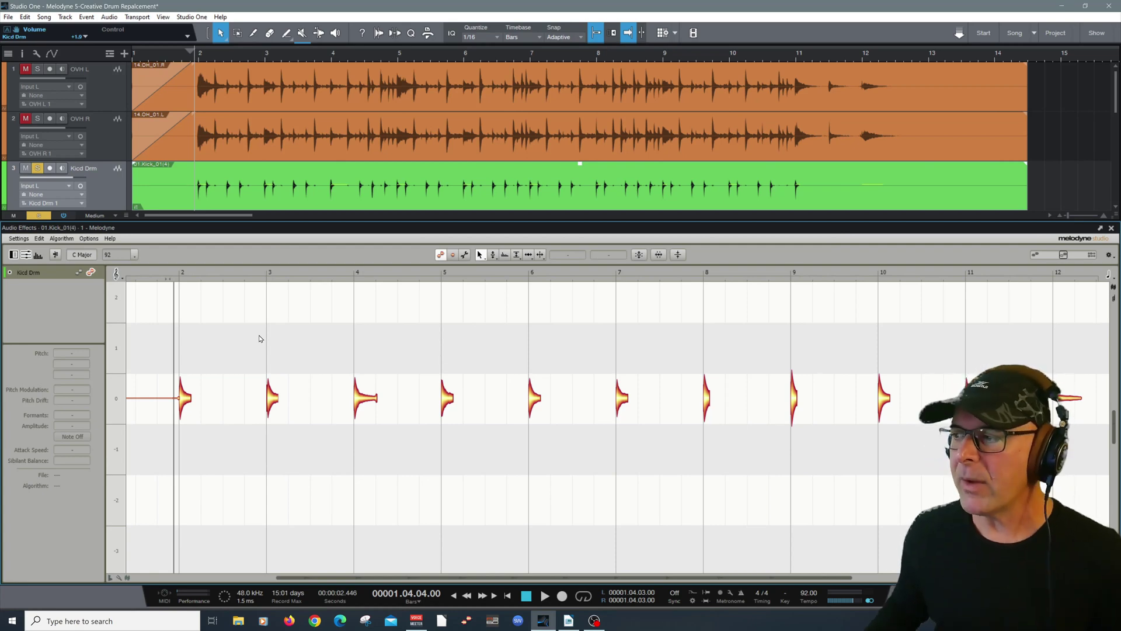
Close the Melodyne editor to return to the nine-track arrangement
click(1111, 229)
Add a new instrument track below Kick Drm and move the kick note data onto it
click(65, 16)
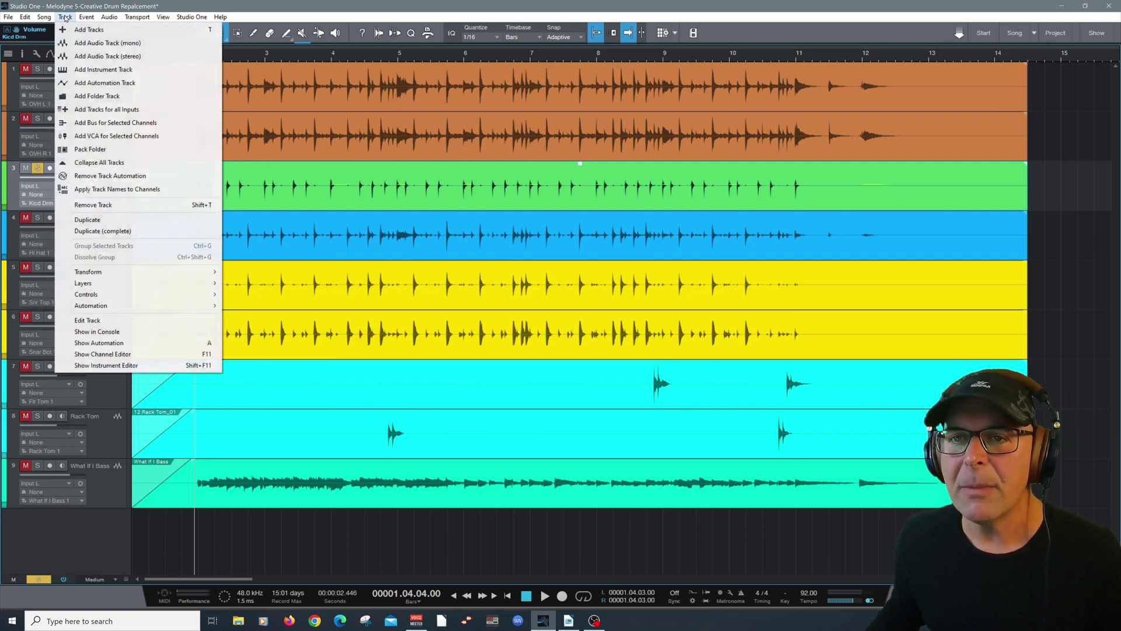
click(81, 70)
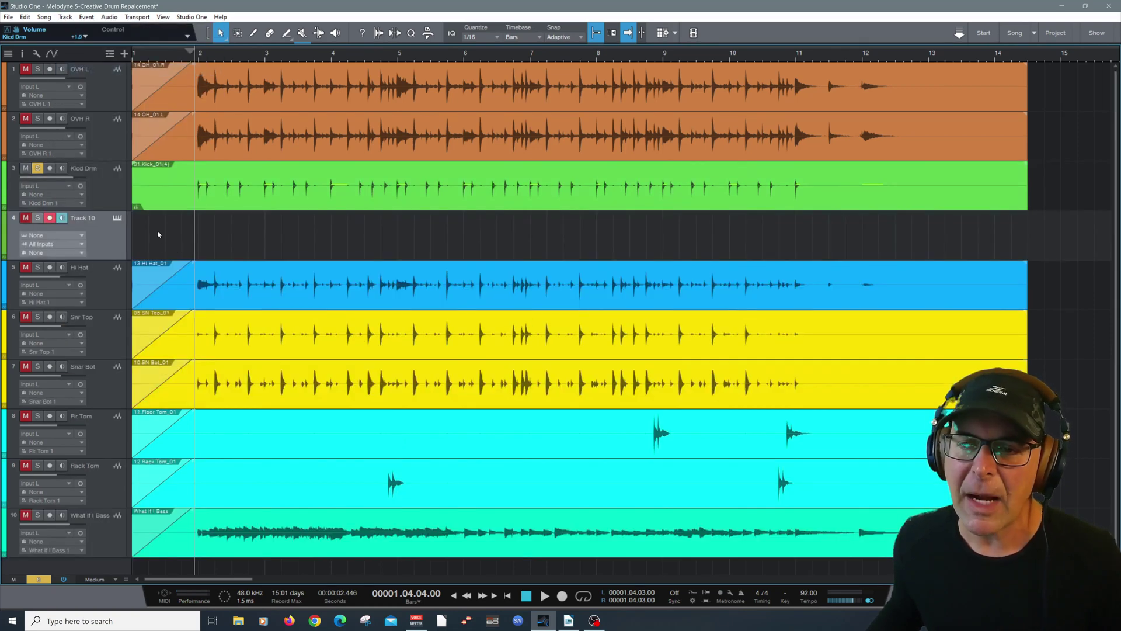
drag(170, 206, 170, 229)
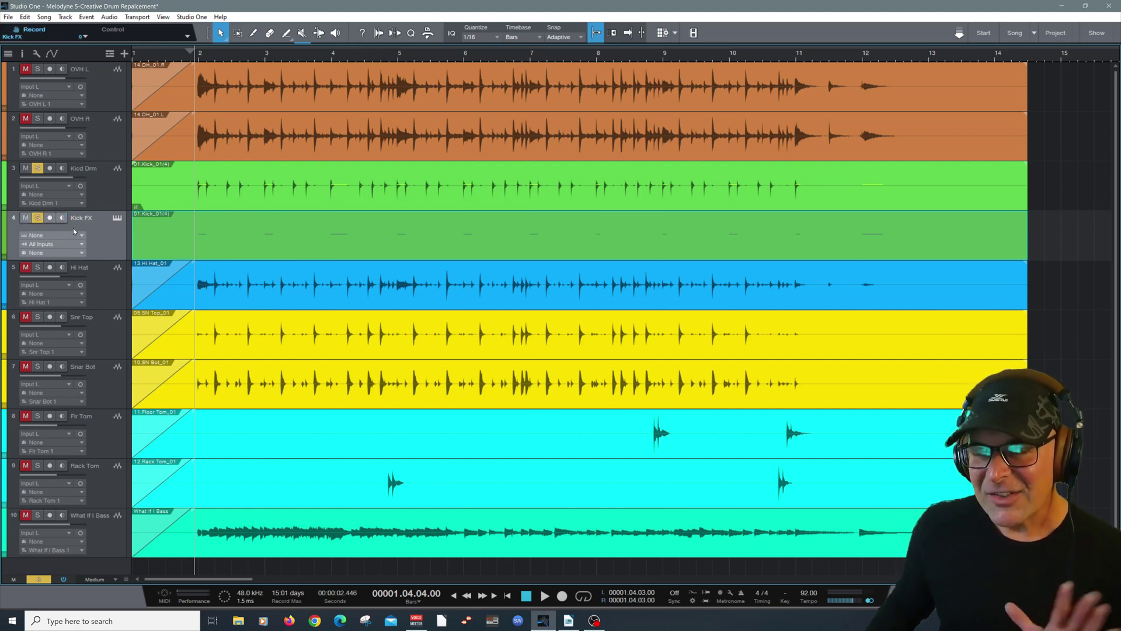
Load Addictive Drums 2 from the instrument browser onto the Kick FX track
key(F5)
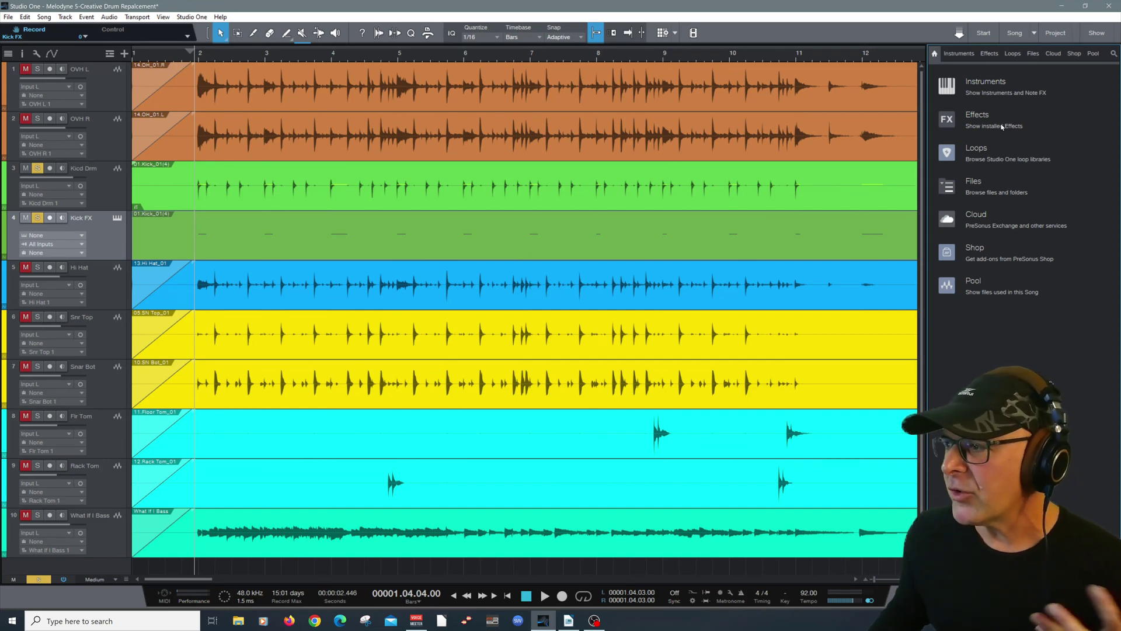
click(967, 57)
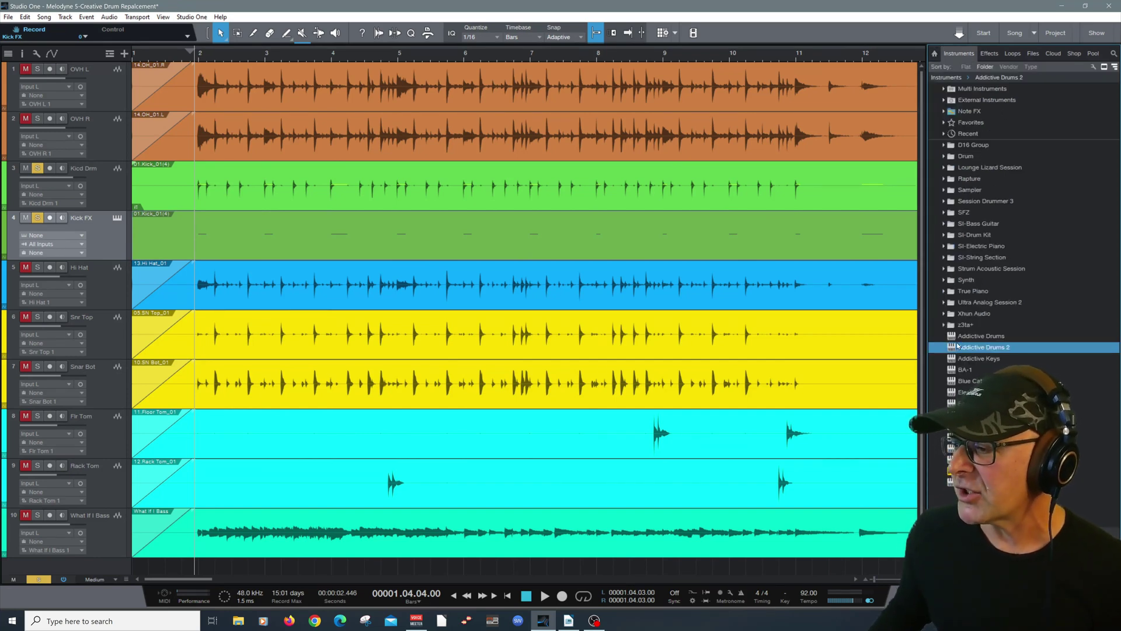
drag(953, 350, 99, 240)
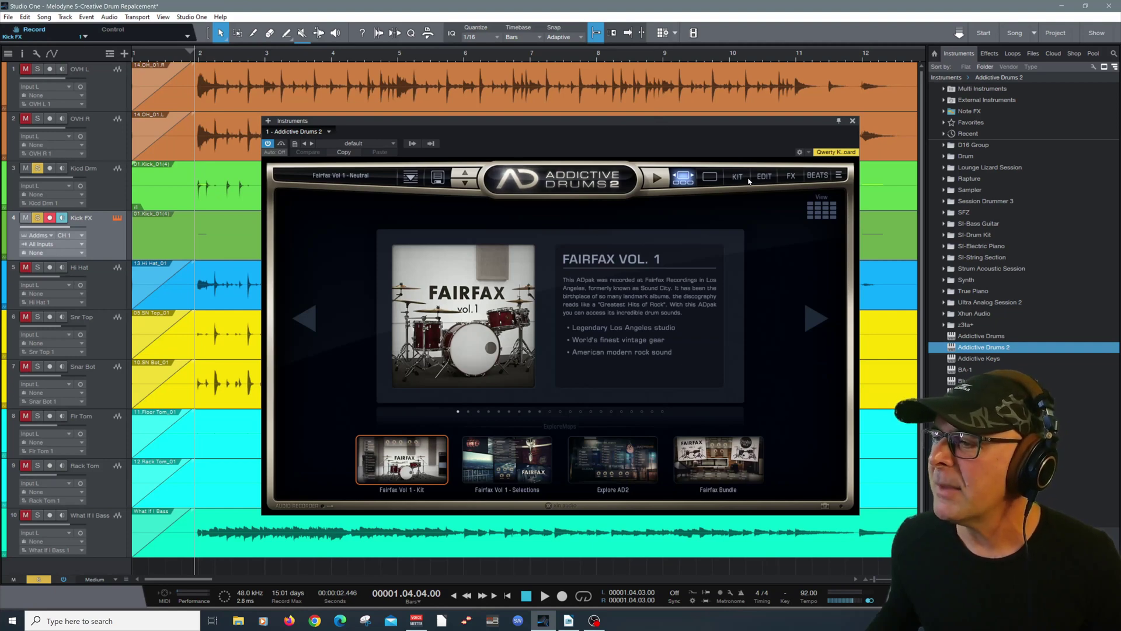
drag(709, 124, 658, 80)
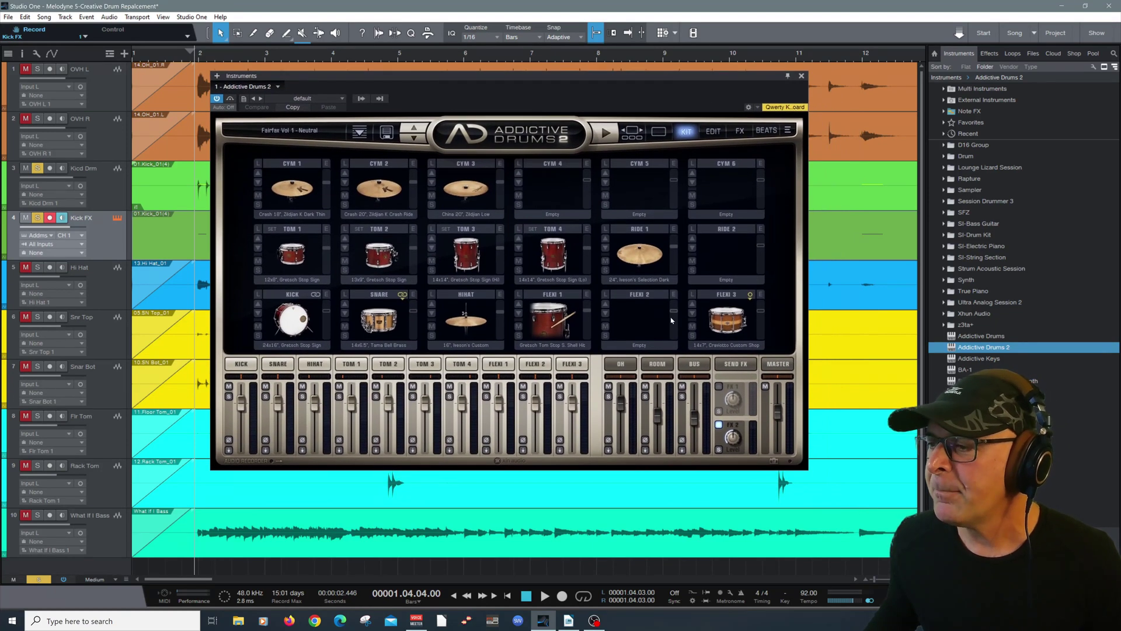
Audition kicks and load Kick, LinnDrum into the Flexi 2 slot, then close Addictive Drums
click(608, 305)
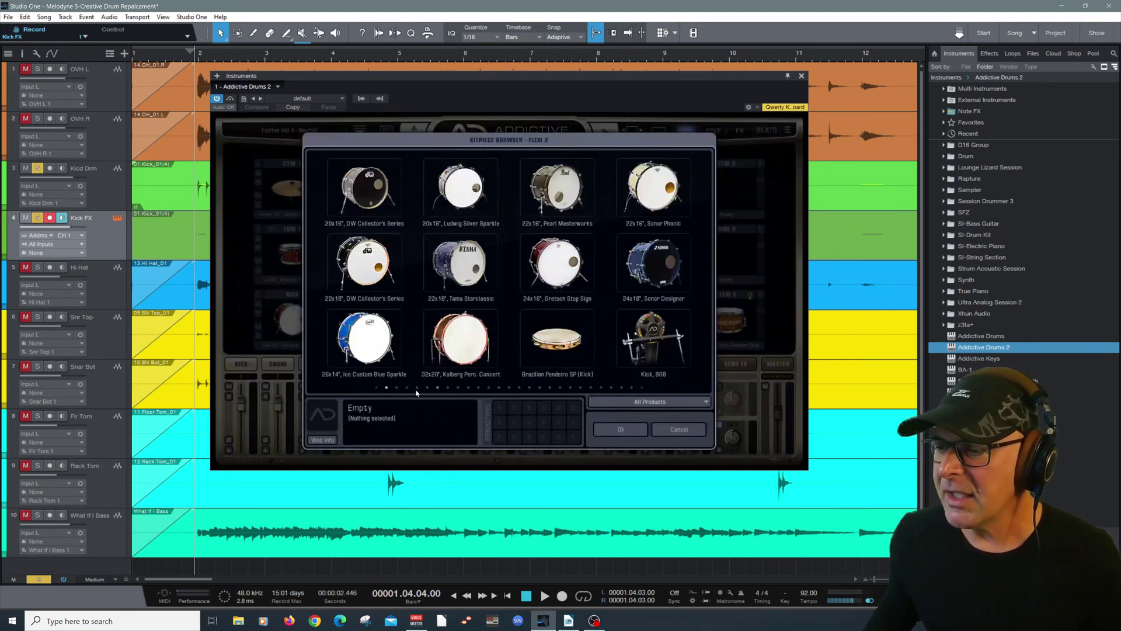
click(398, 388)
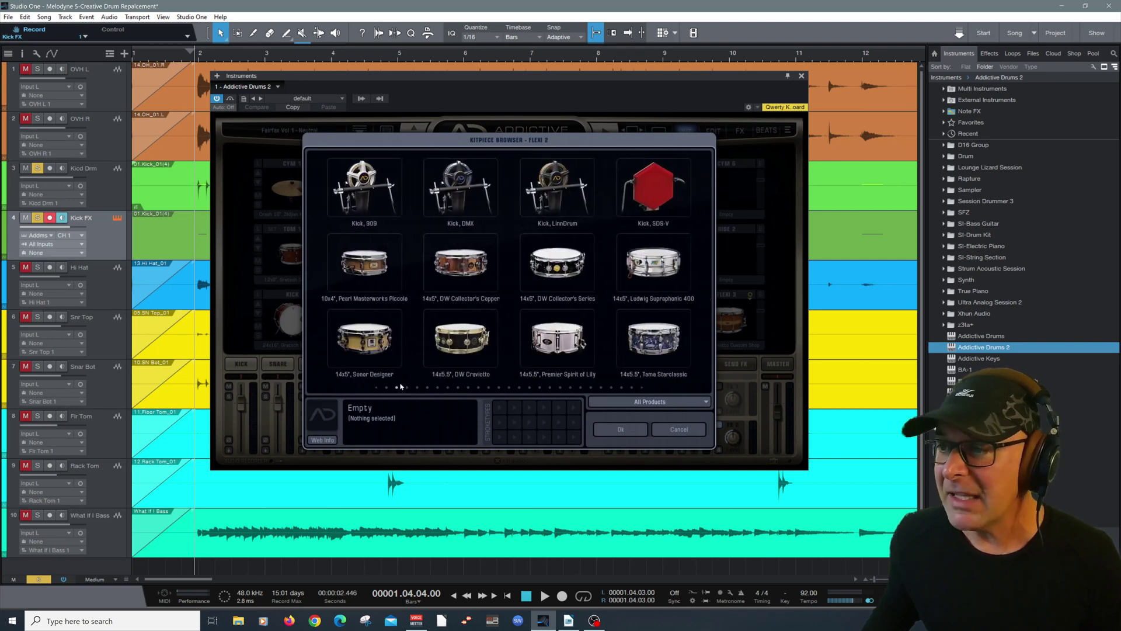
click(356, 180)
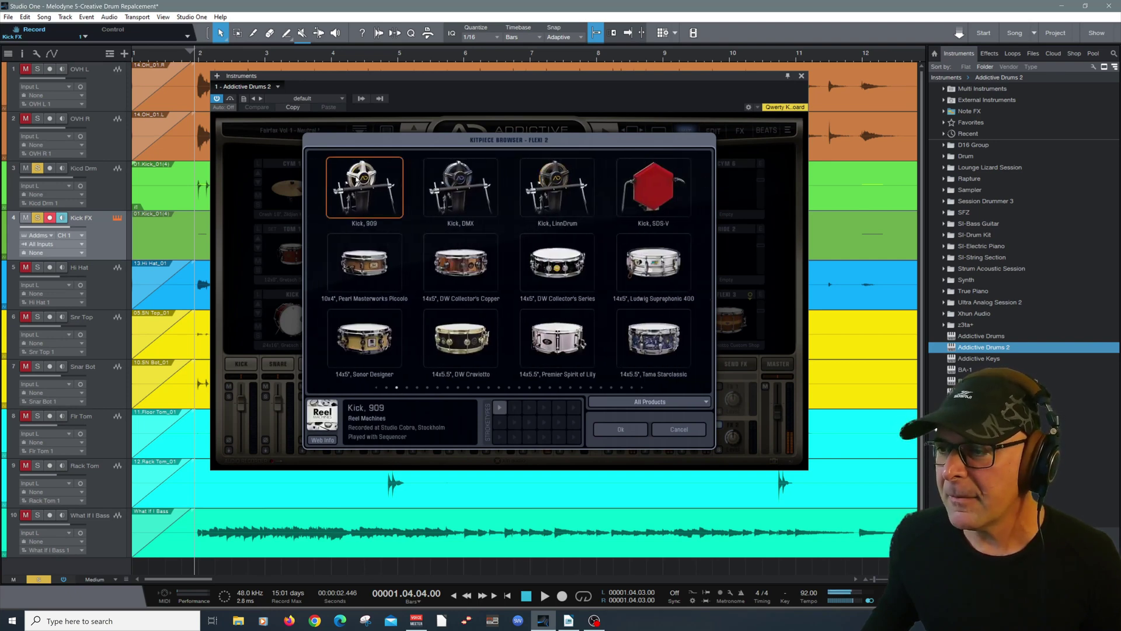
click(464, 185)
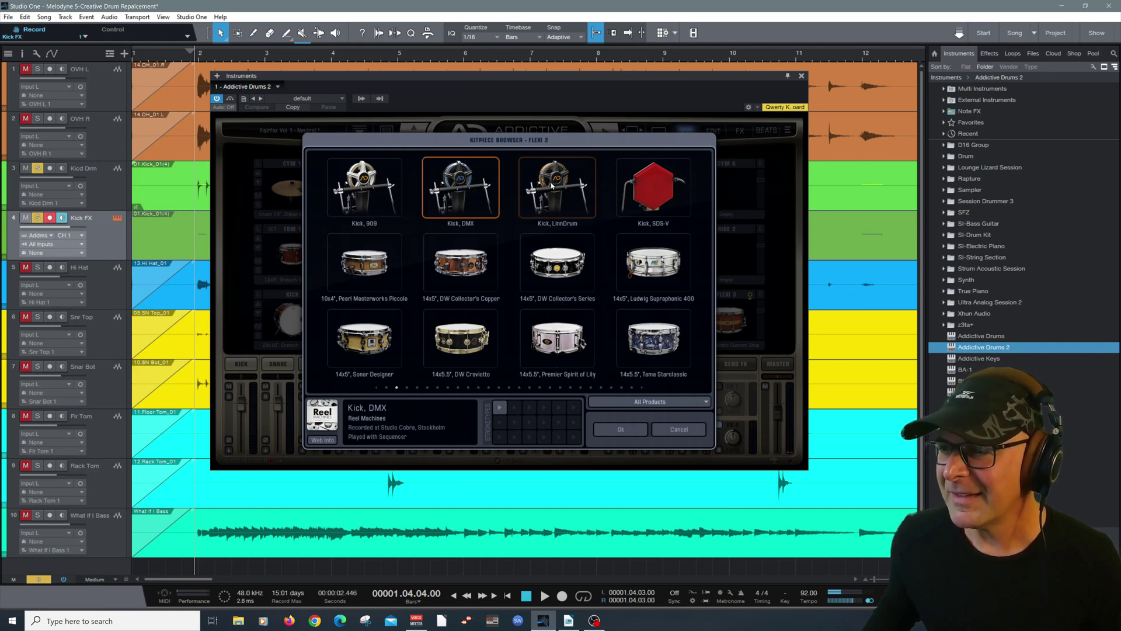
click(551, 184)
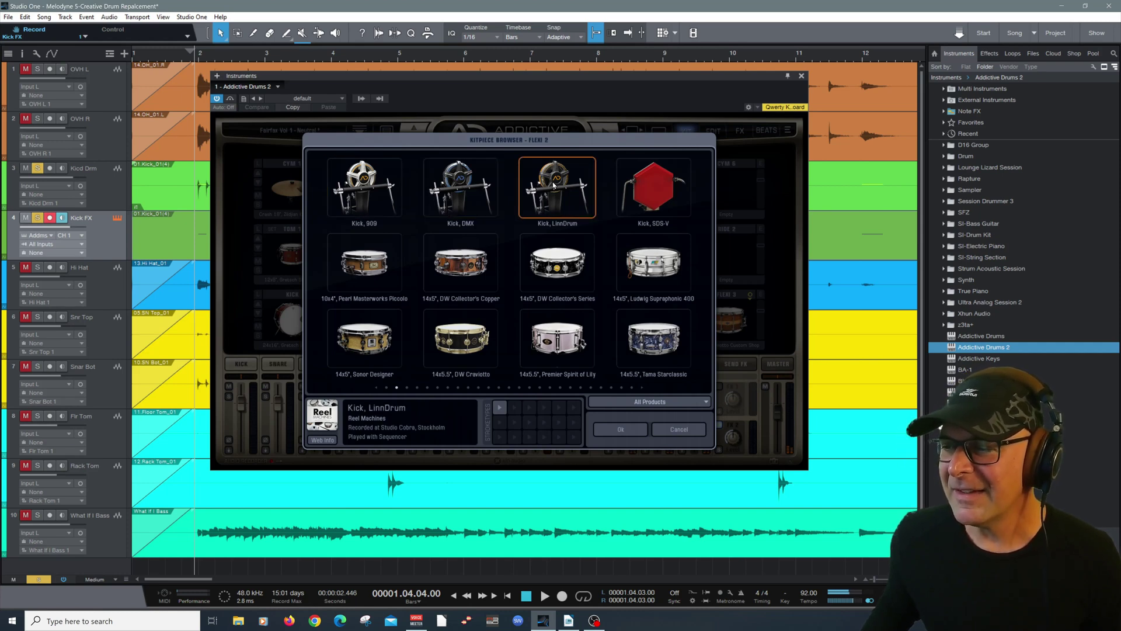
click(622, 426)
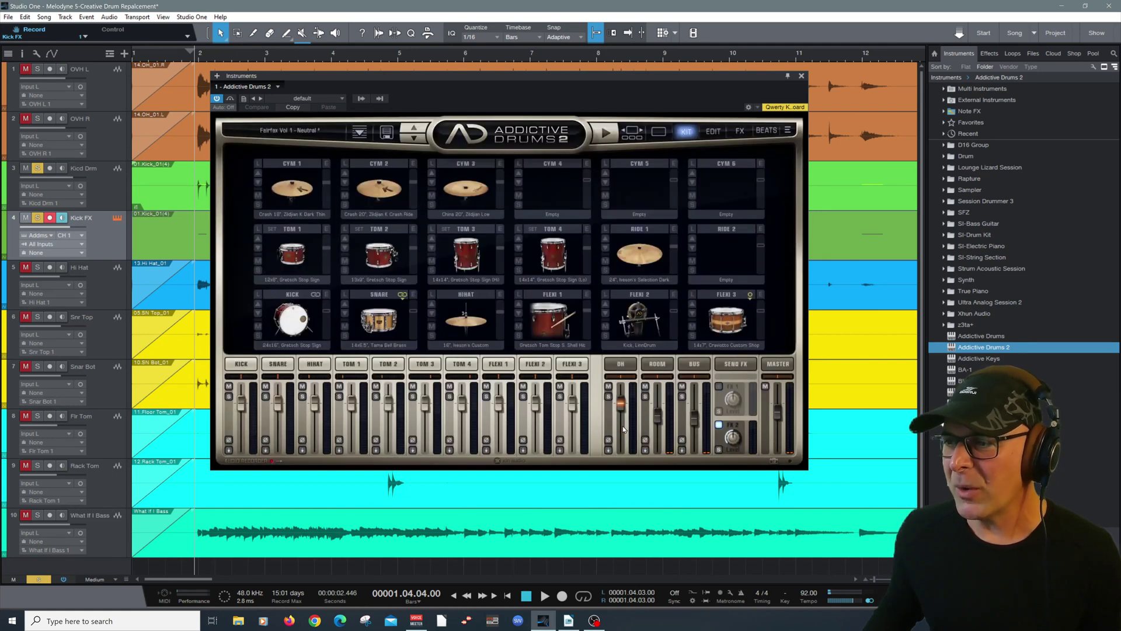
click(801, 77)
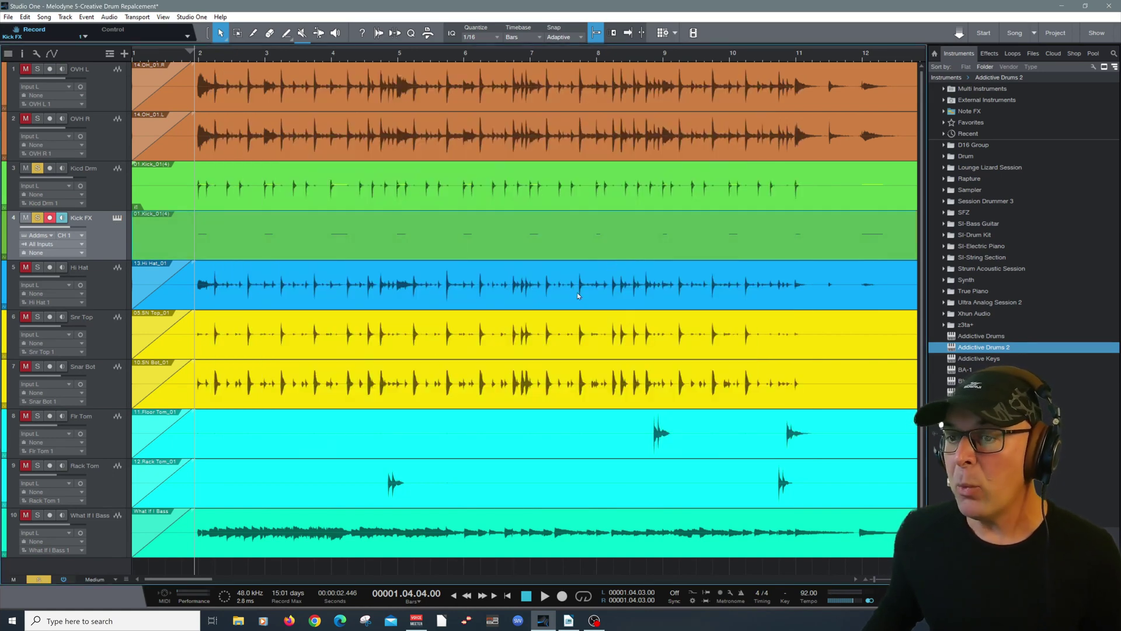
Open the Kick FX part in the note editor's piano-roll view
double_click(180, 255)
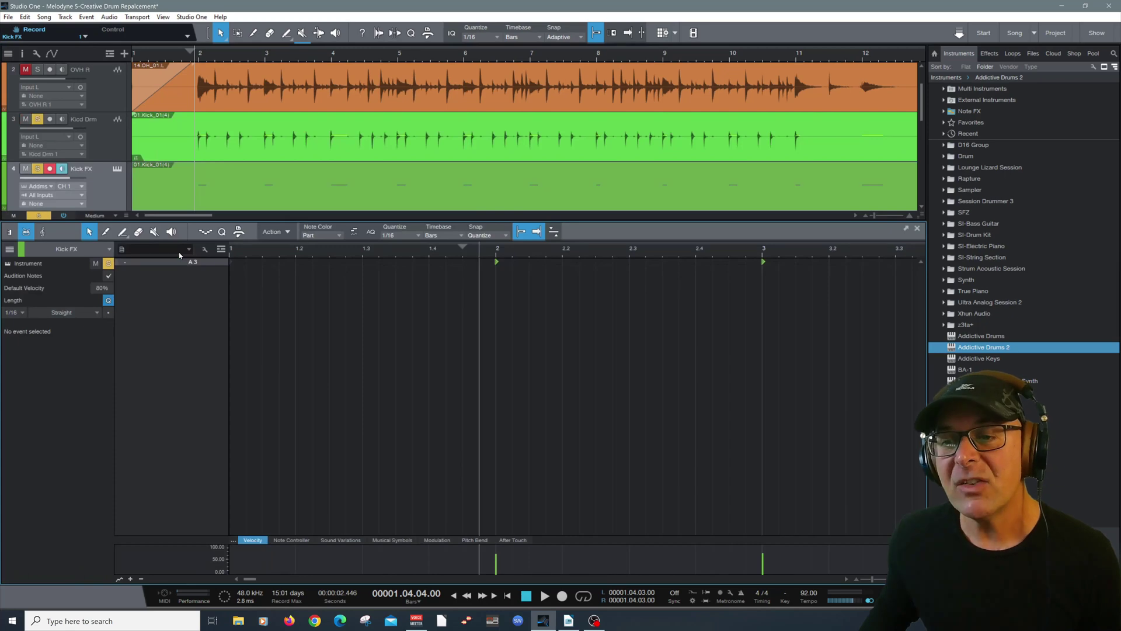
click(9, 233)
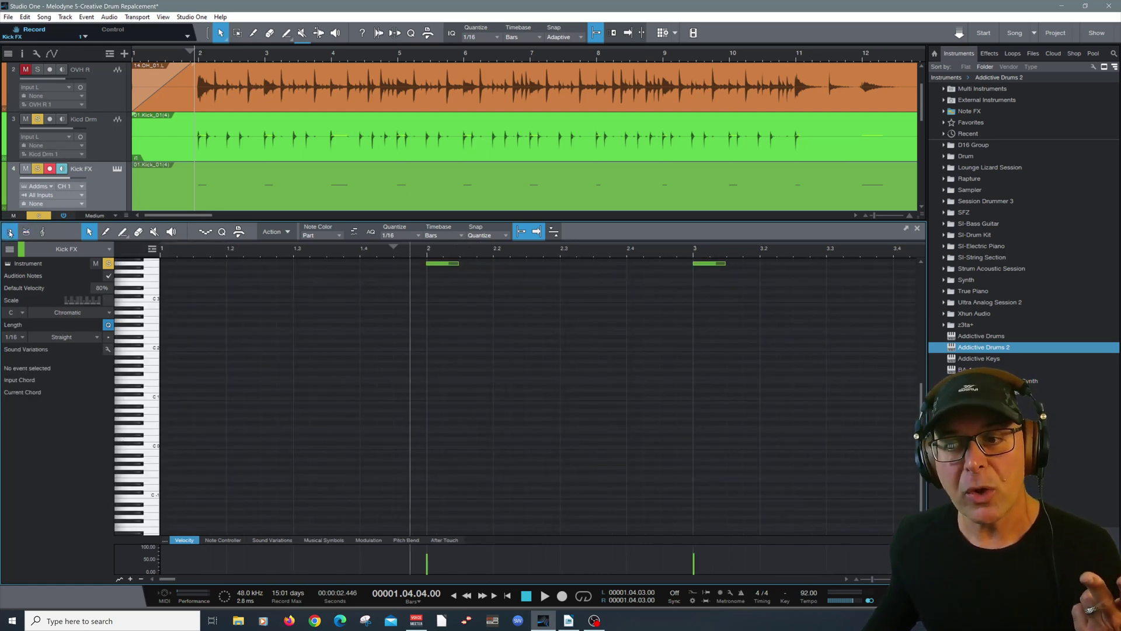
scroll(403, 325, up, 4)
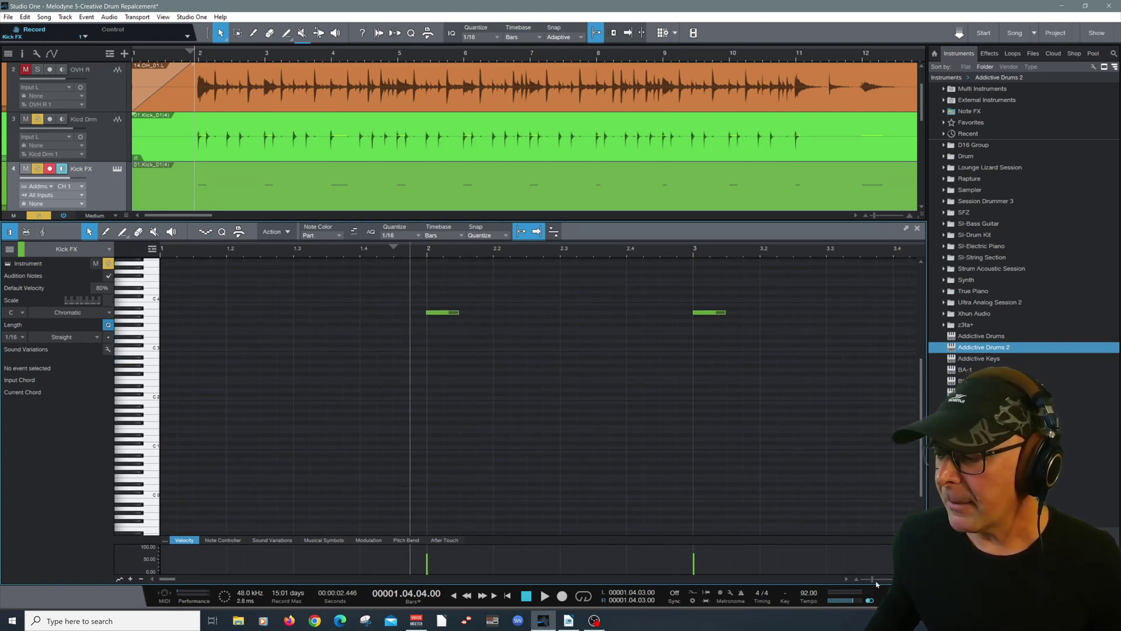
Zoom out to show all twelve bars, enlarge the velocity lane, and select all notes
click(857, 579)
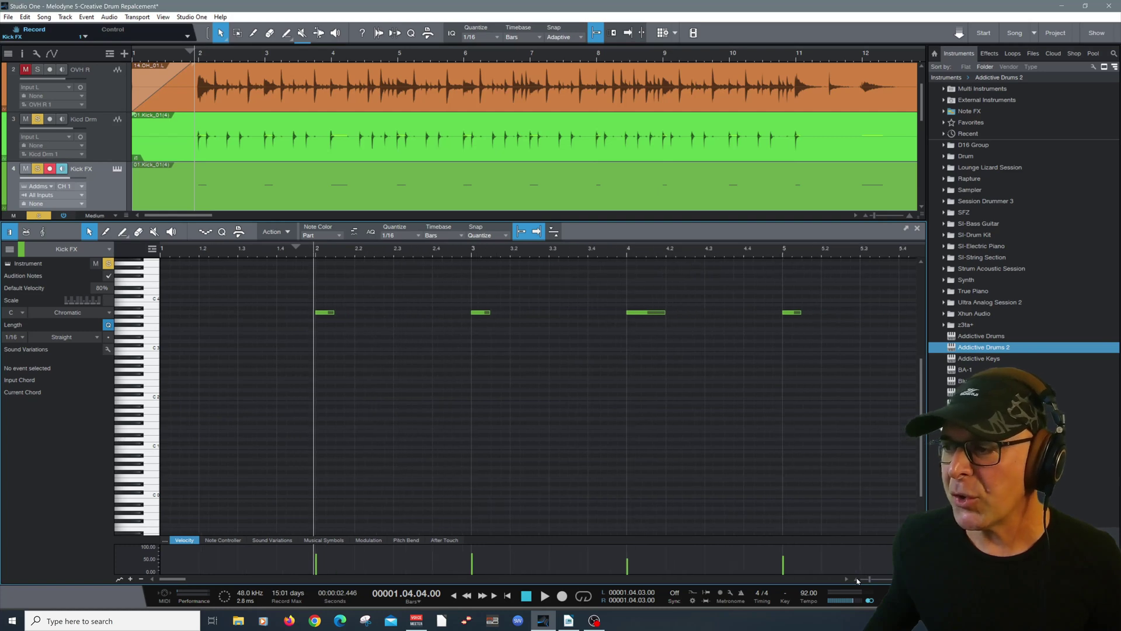
click(857, 580)
click(858, 580)
click(857, 580)
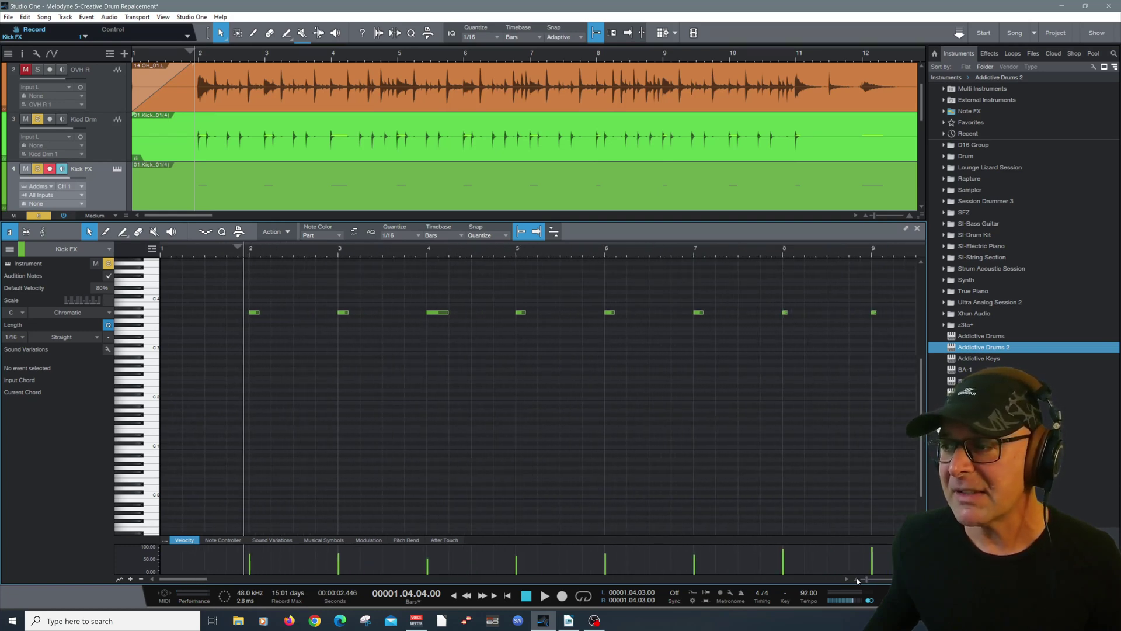
click(857, 580)
click(858, 579)
click(857, 580)
click(857, 580)
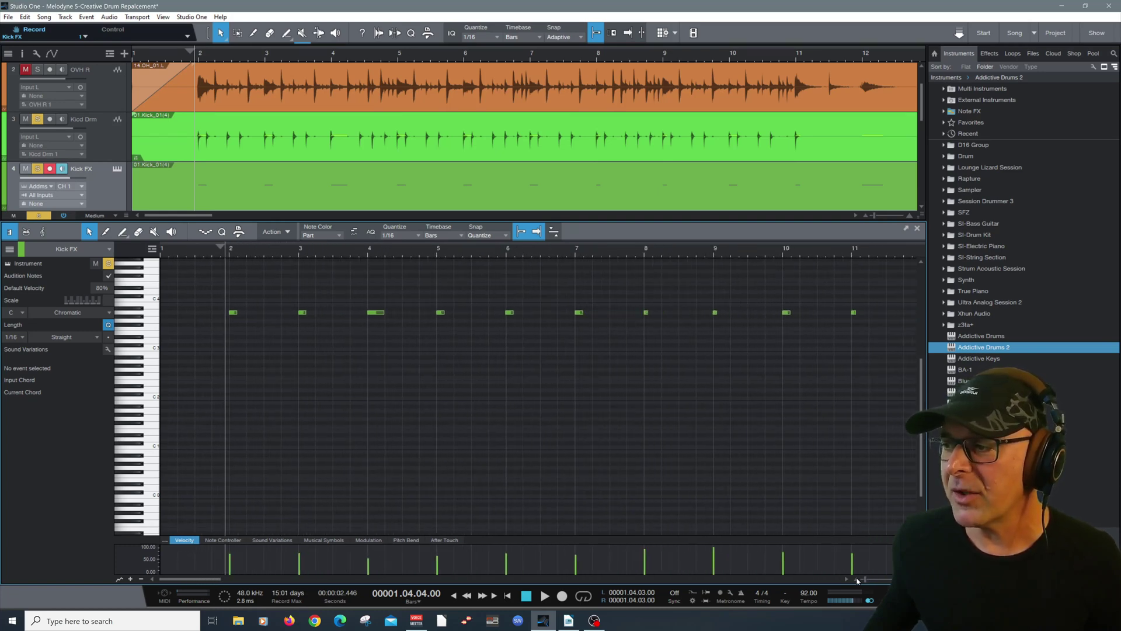
click(857, 580)
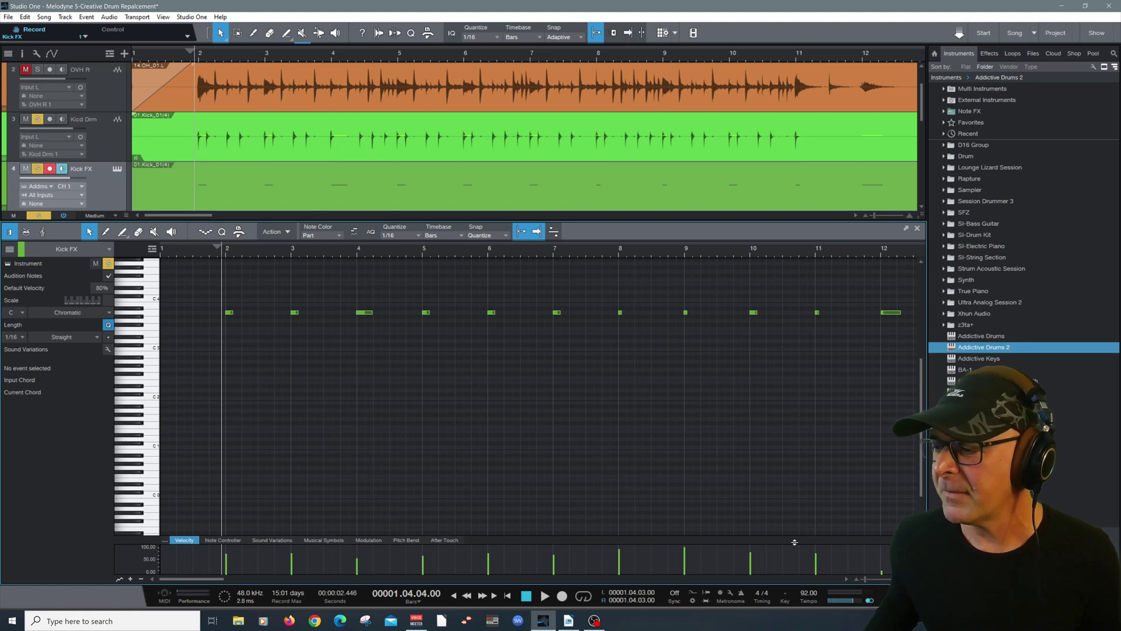
drag(794, 542, 780, 450)
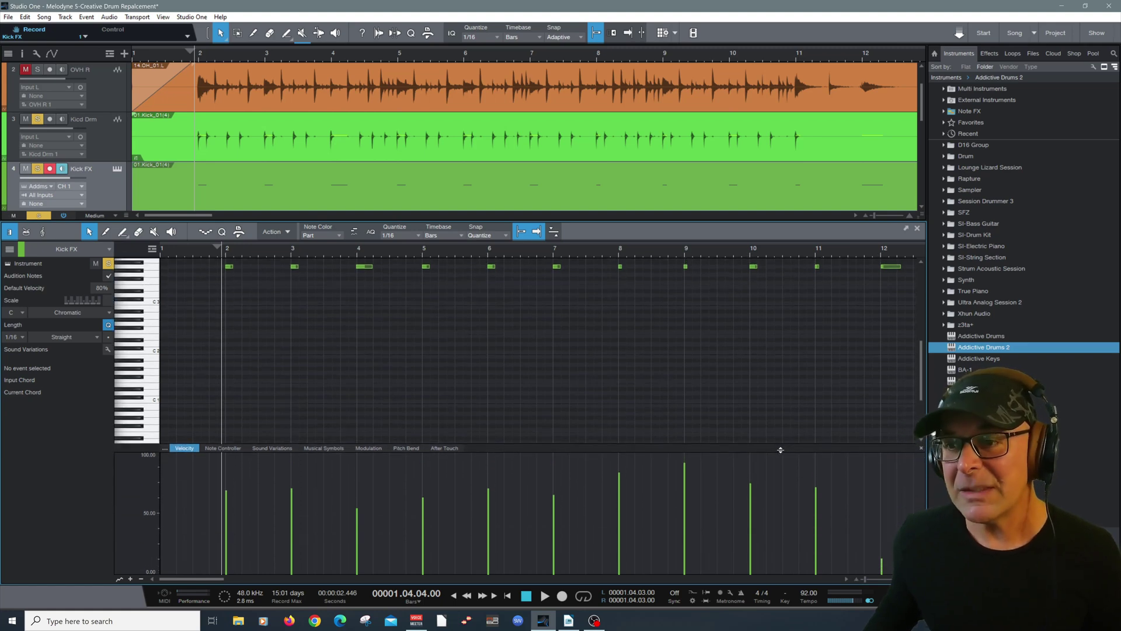
key(ctrl+a)
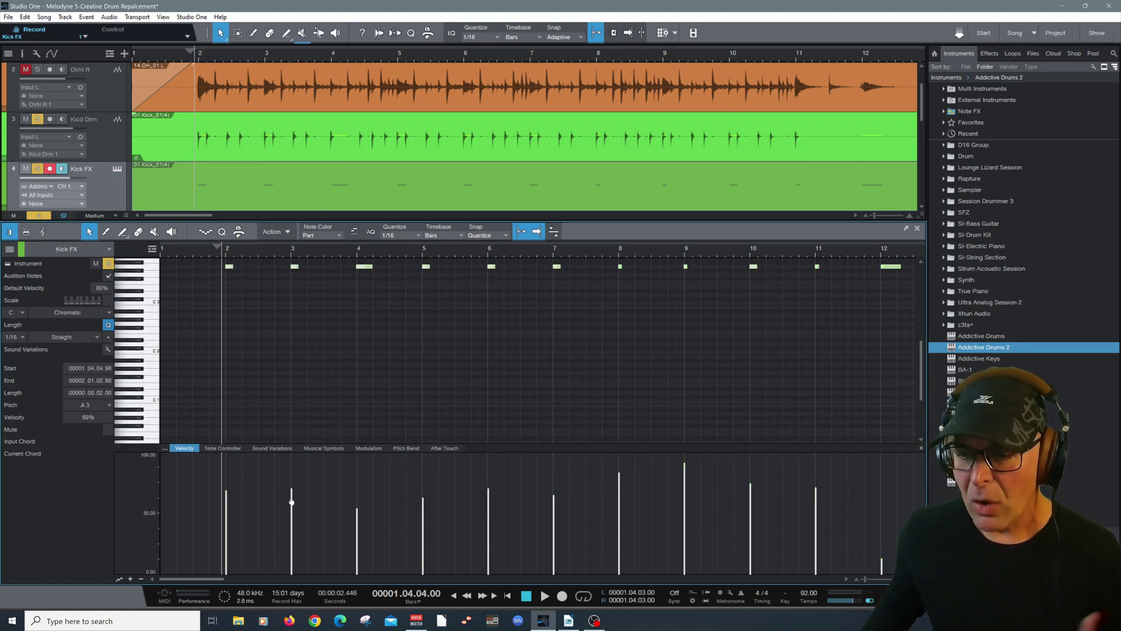
Set the velocity of all selected Kick FX notes to 80%
right_click(293, 504)
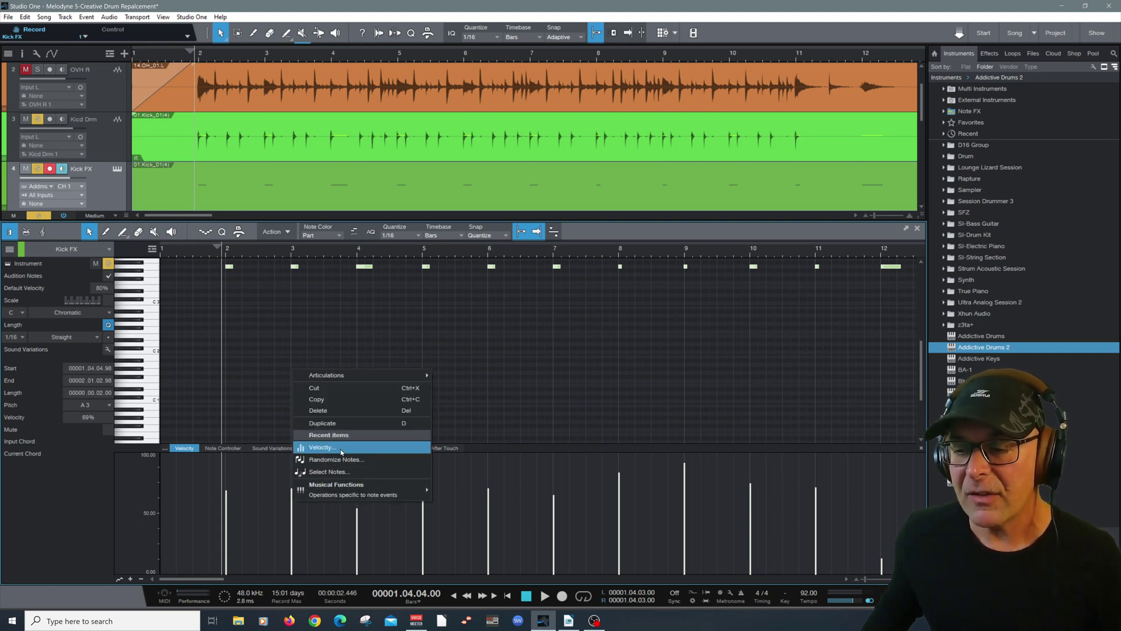
click(342, 448)
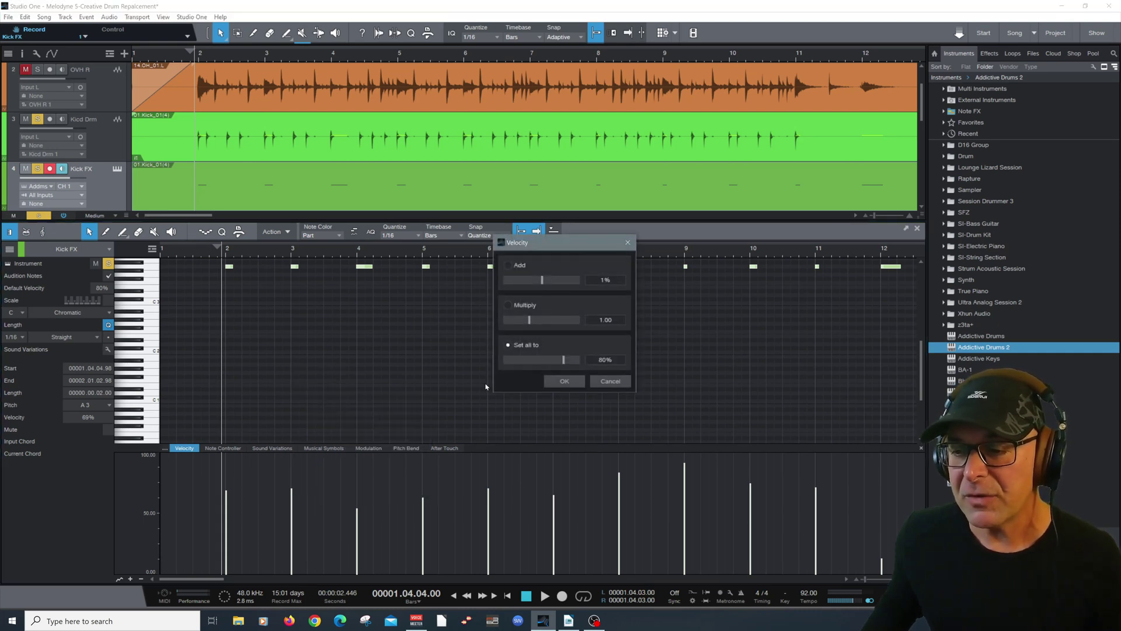
click(564, 381)
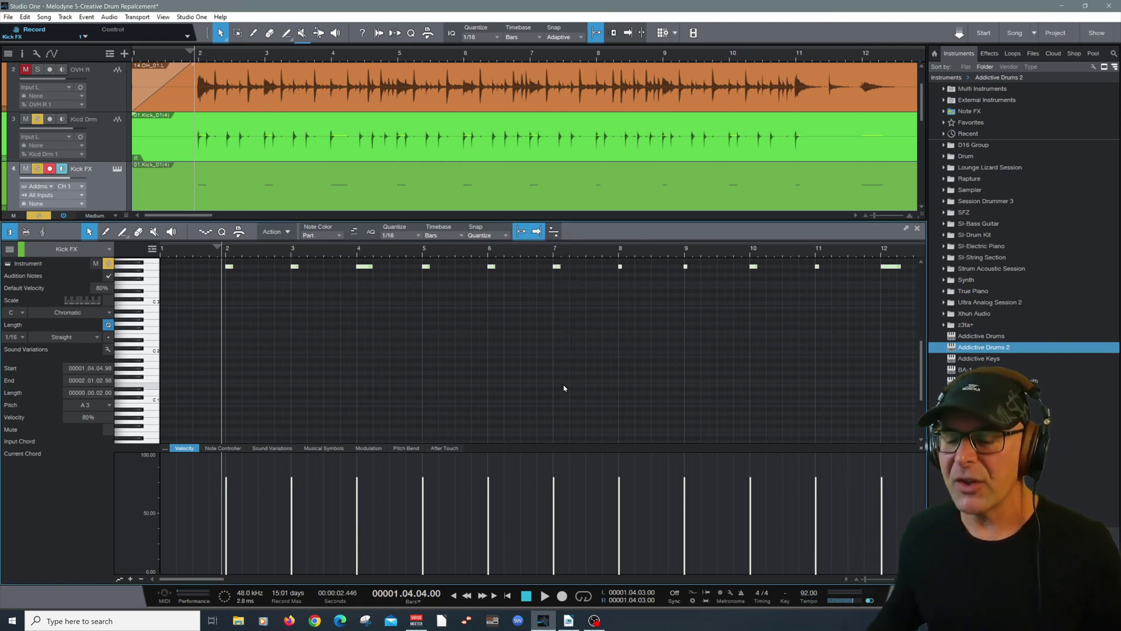
scroll(288, 305, up, 2)
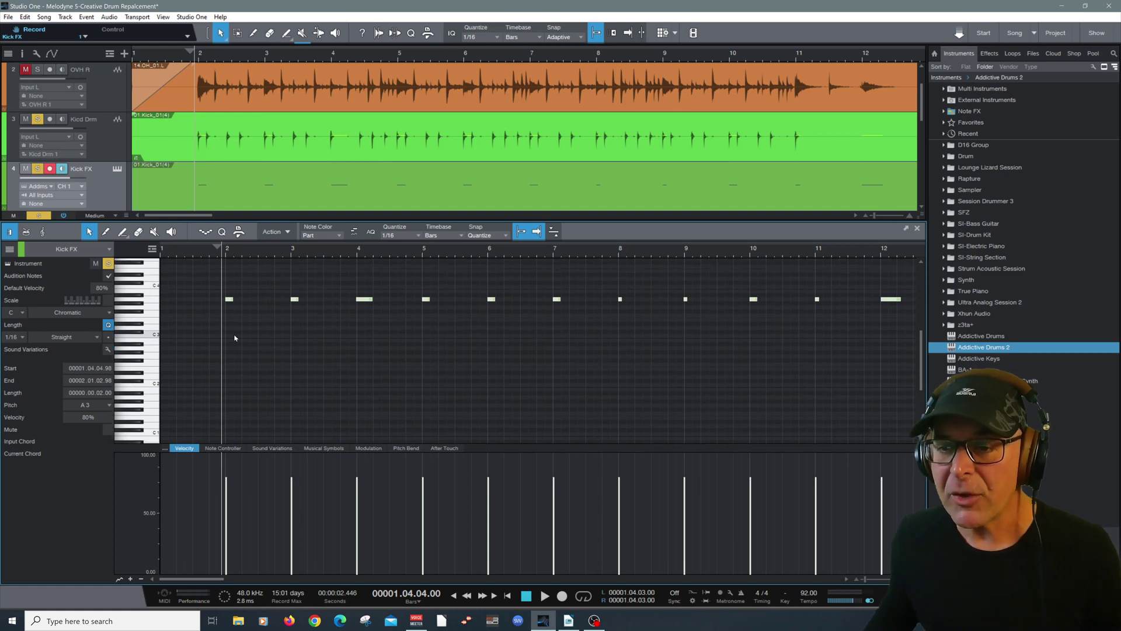
Move the Kick FX note row up from F4 and set its pitch to C6 in the Inspector
mouse_move(230, 302)
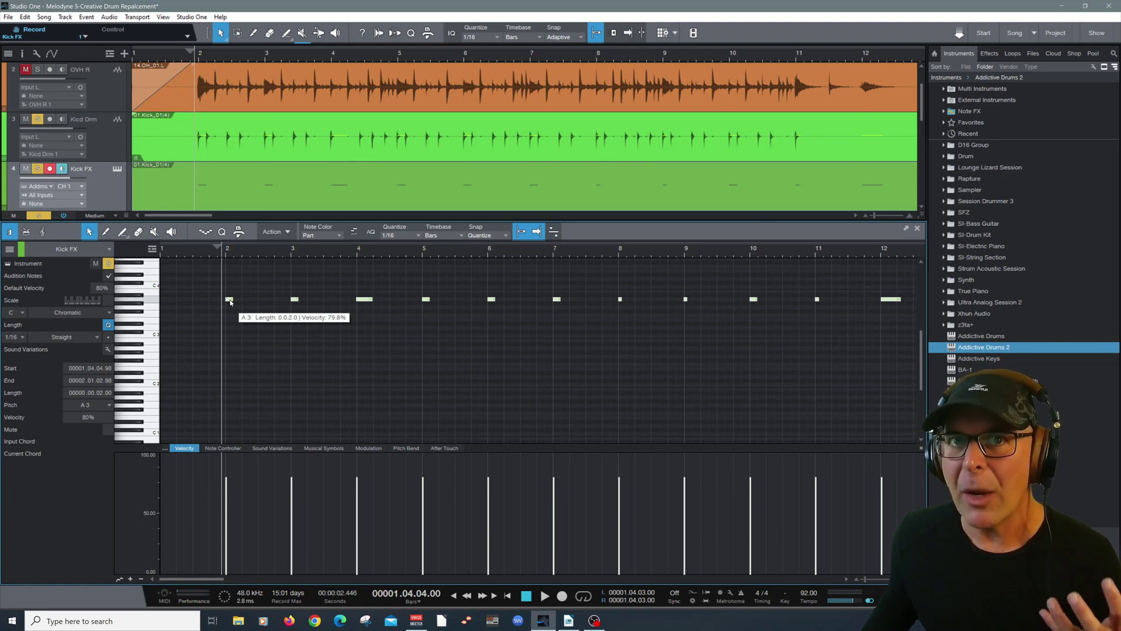
drag(230, 302, 230, 269)
right_click(234, 272)
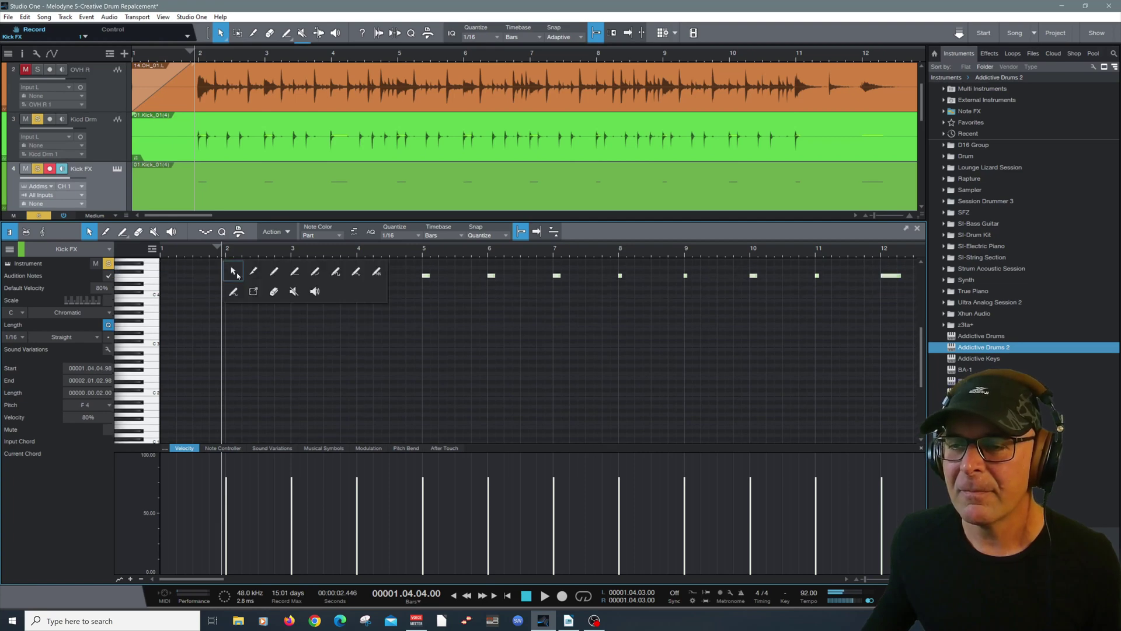
click(274, 341)
scroll(236, 326, up, 3)
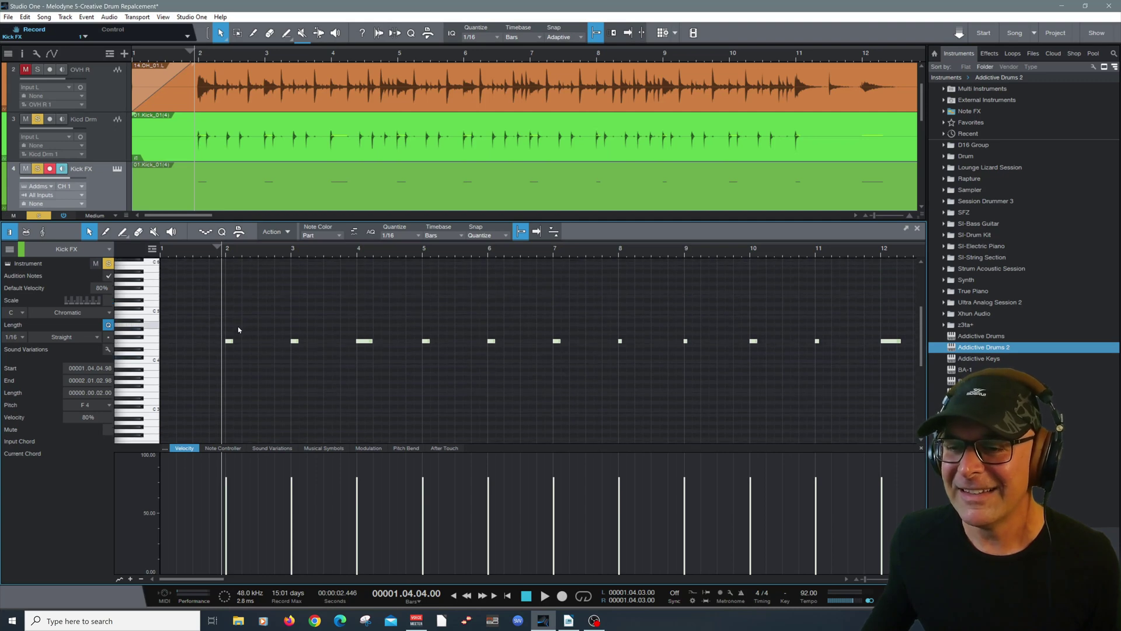
drag(230, 345, 229, 278)
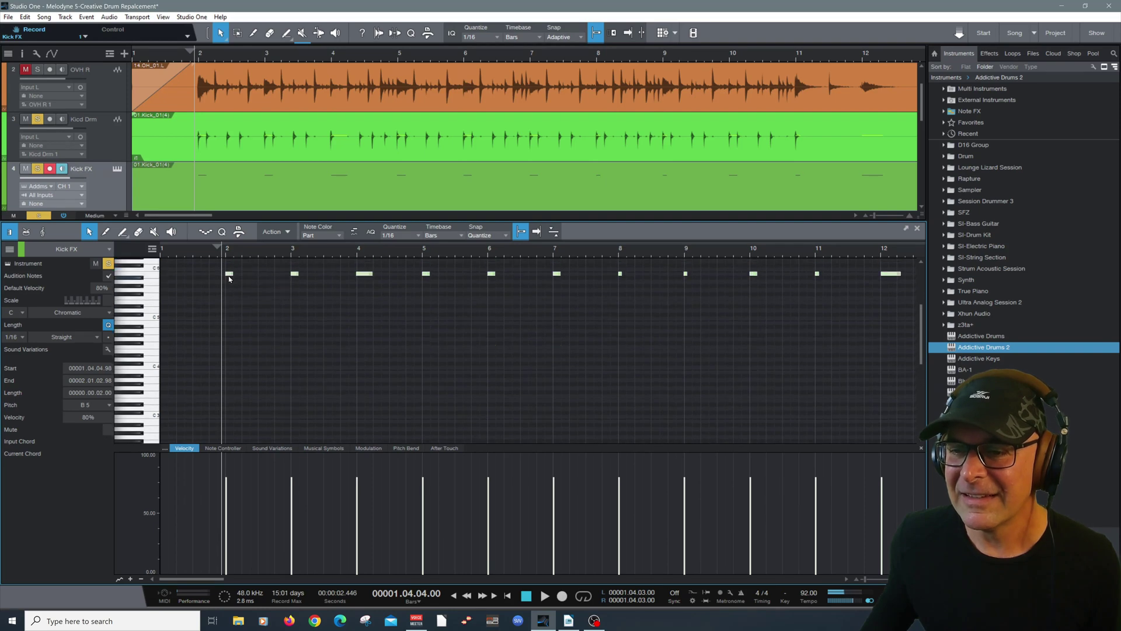
scroll(231, 280, up, 3)
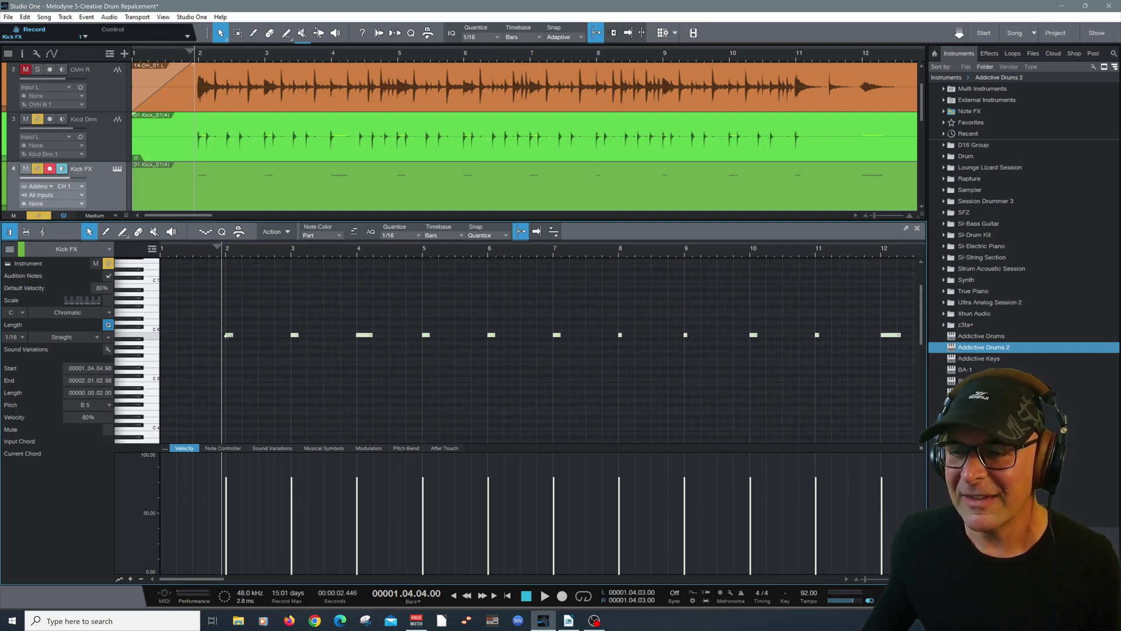
mouse_move(229, 337)
mouse_down()
mouse_move(231, 272)
mouse_move(232, 338)
mouse_up()
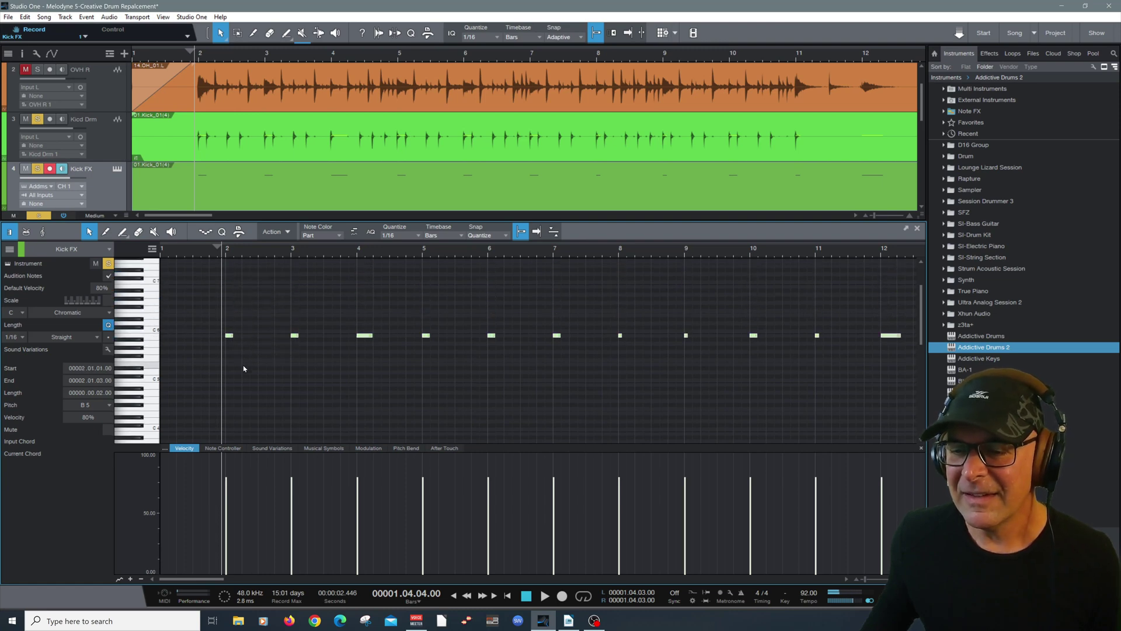
click(108, 404)
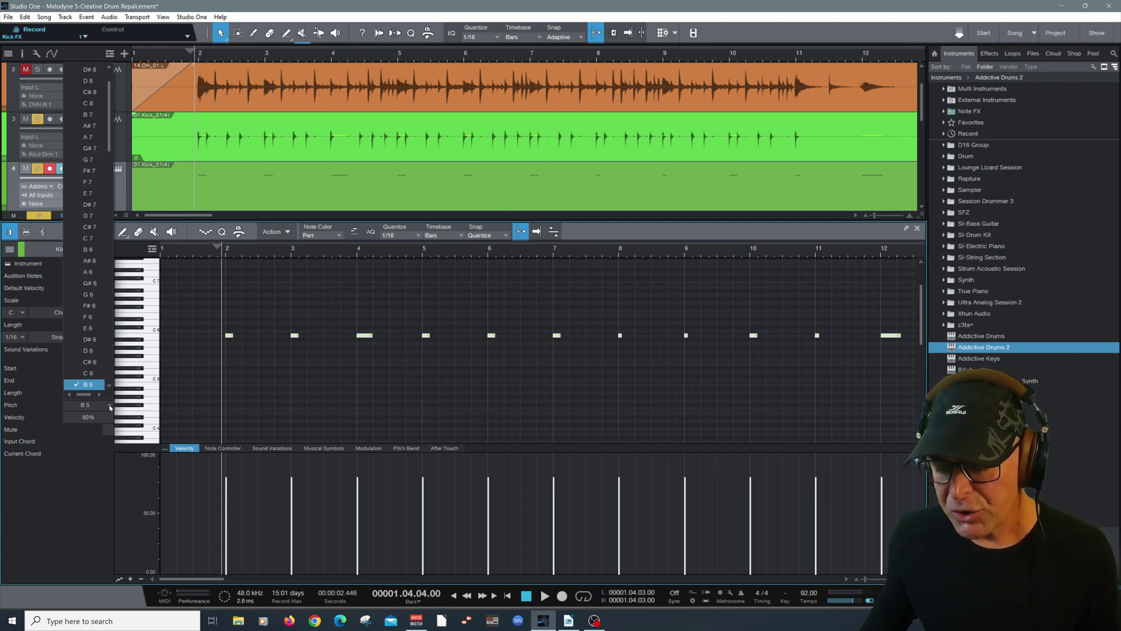
click(96, 372)
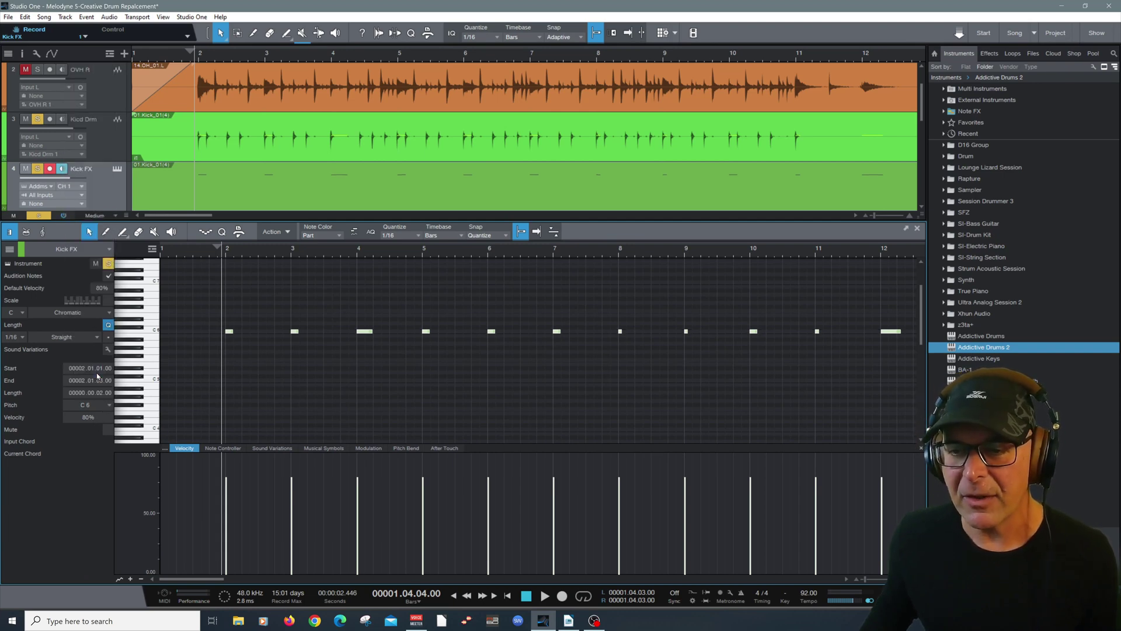
Unsolo and mute Kicd Drm, disarm Kick FX, and audition the new kick
click(37, 120)
click(48, 169)
key(space)
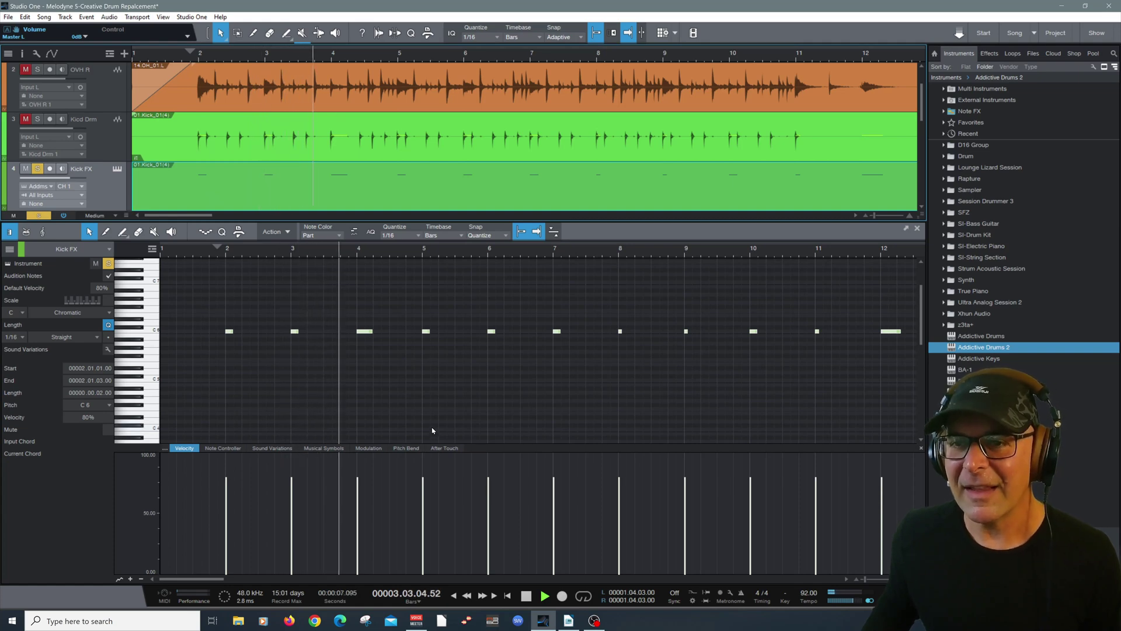
key(space)
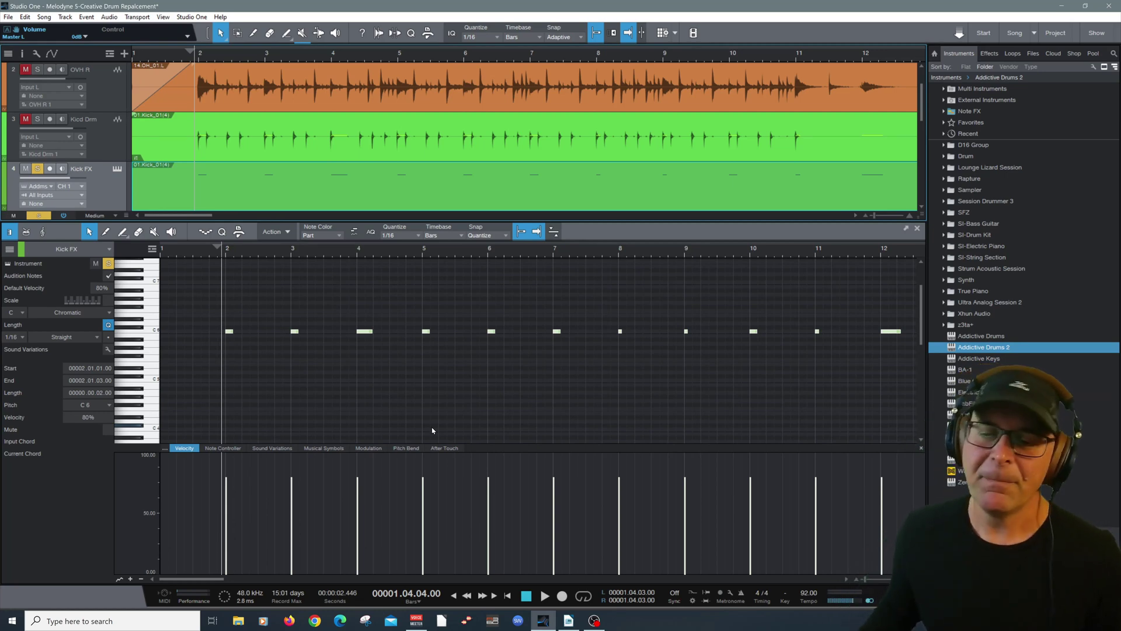
Close the note editor and bring up the mixer console with F3
key(F2)
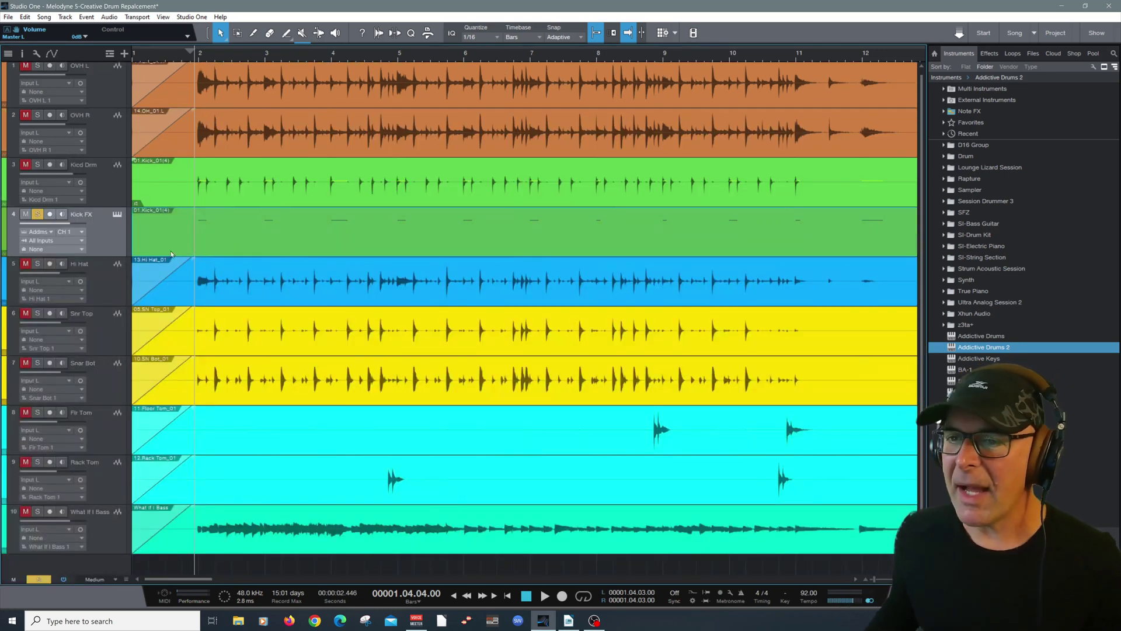
scroll(95, 241, up, 1)
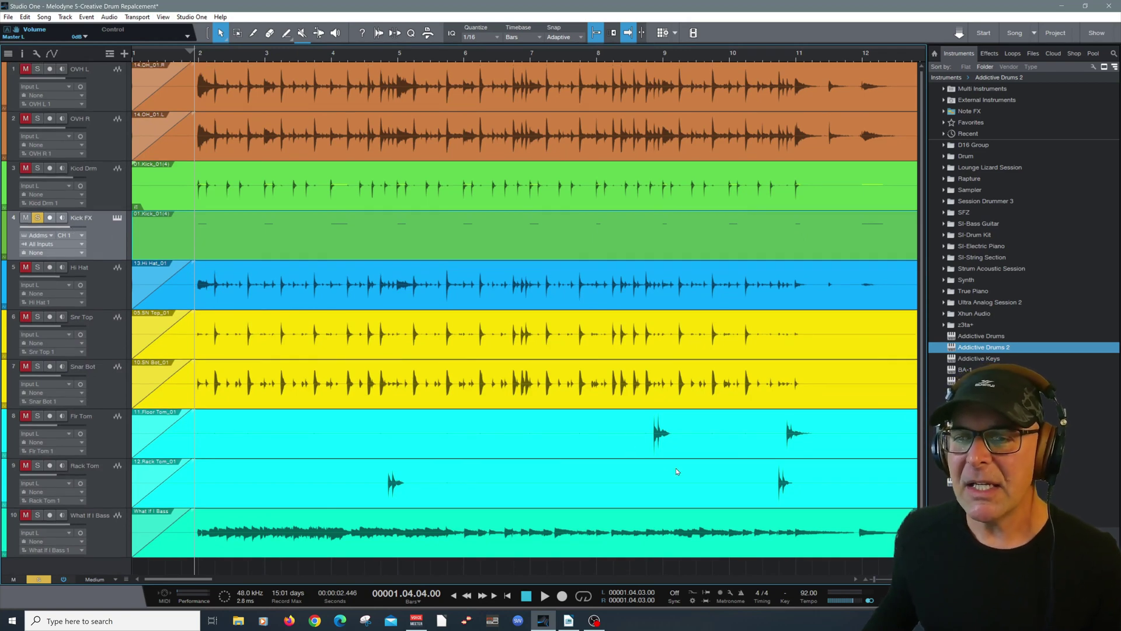
key(F3)
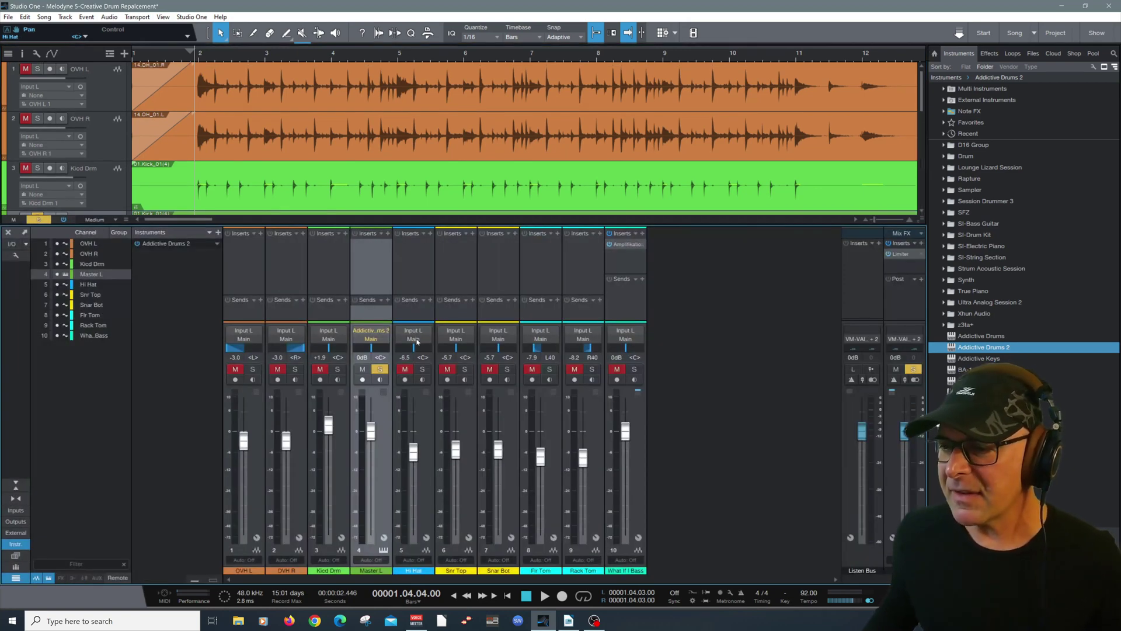
Insert BABY Audio IHNY-2 on Master L with the drums 'basic kick 1' preset
click(388, 234)
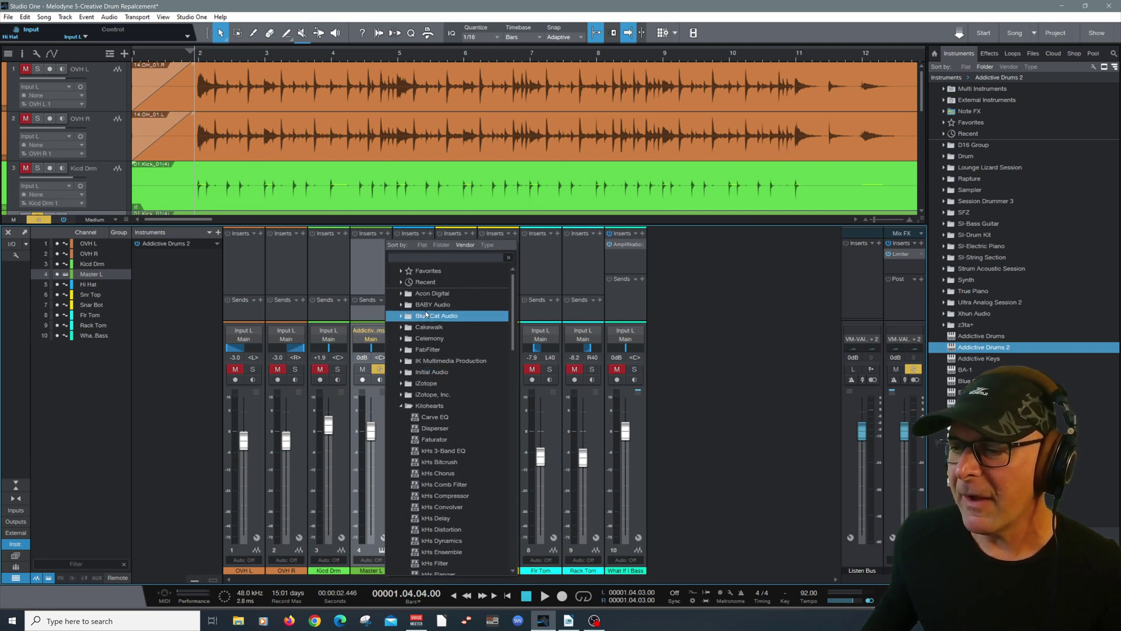
click(408, 305)
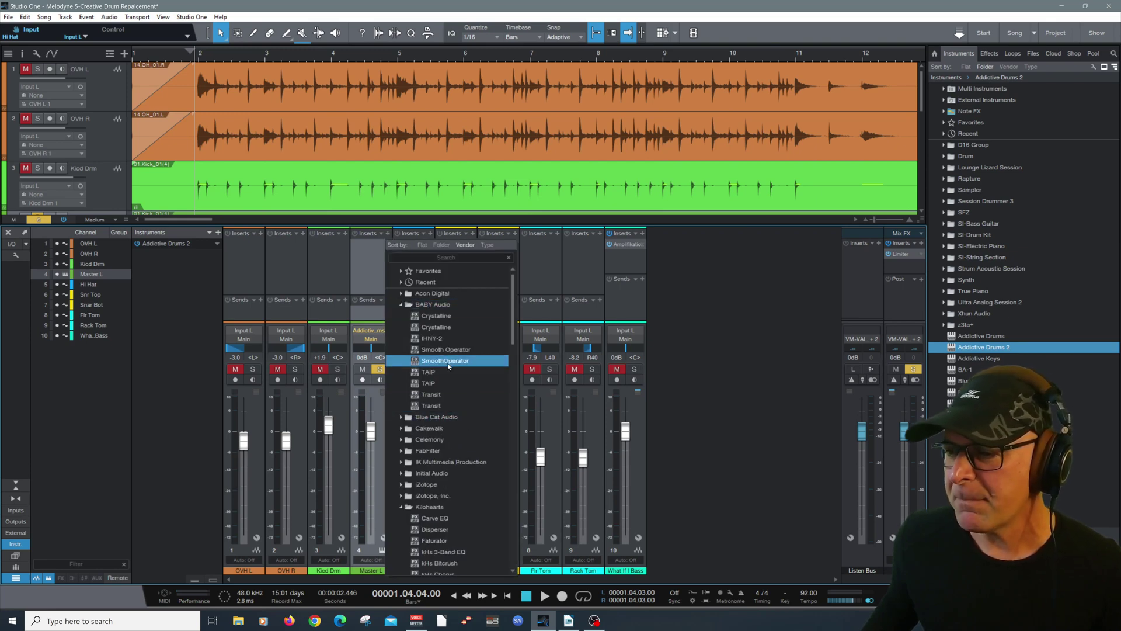
click(447, 338)
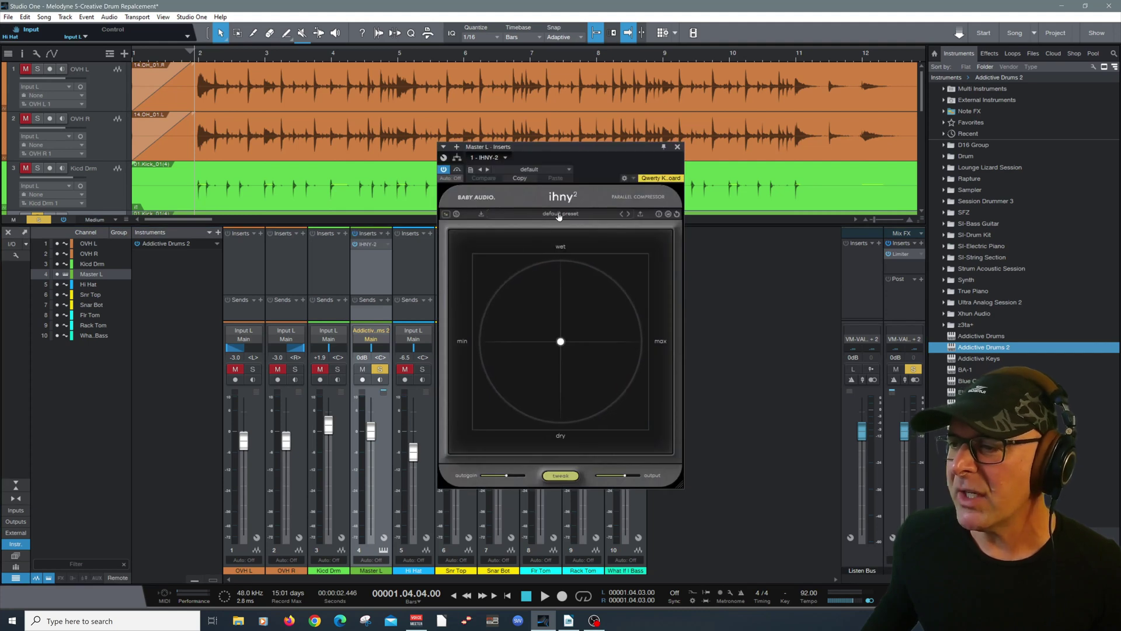
click(559, 214)
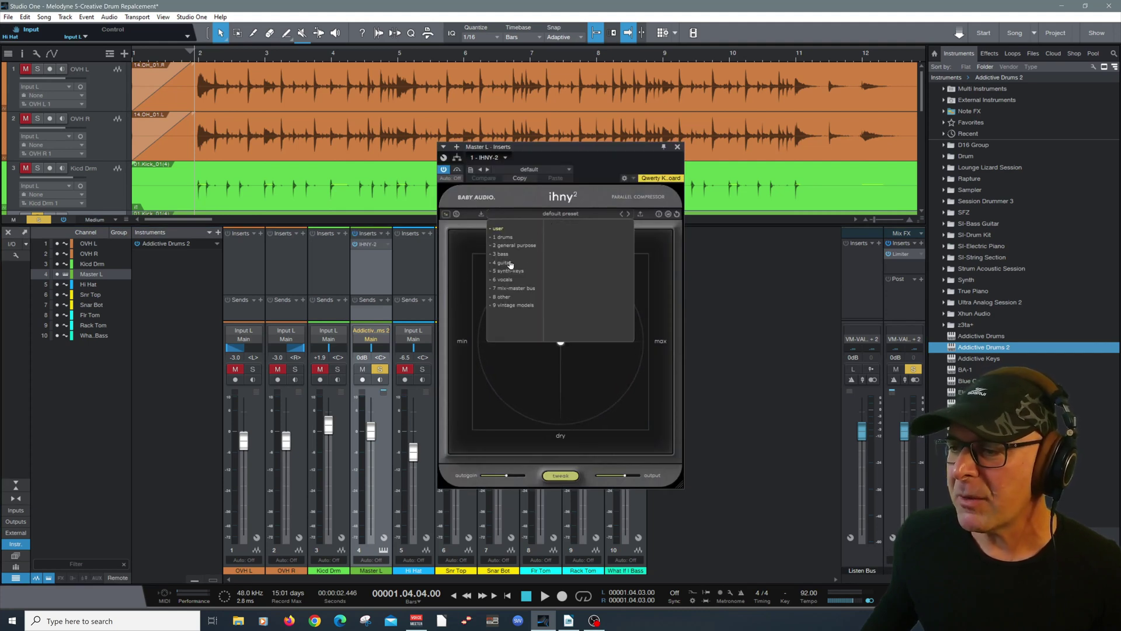
click(506, 237)
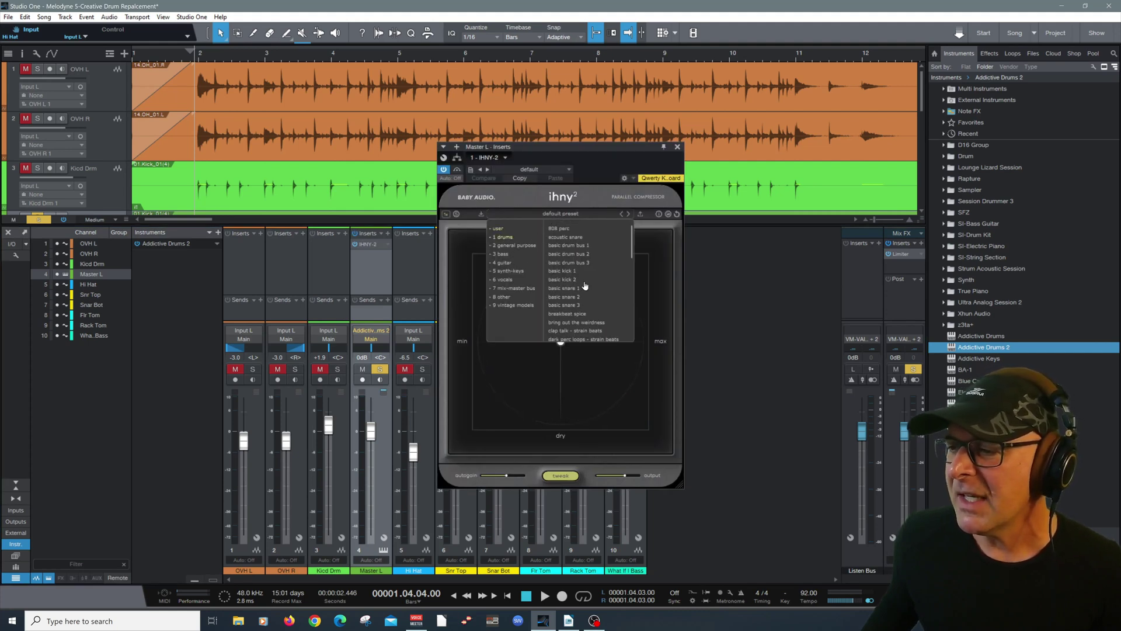
click(561, 271)
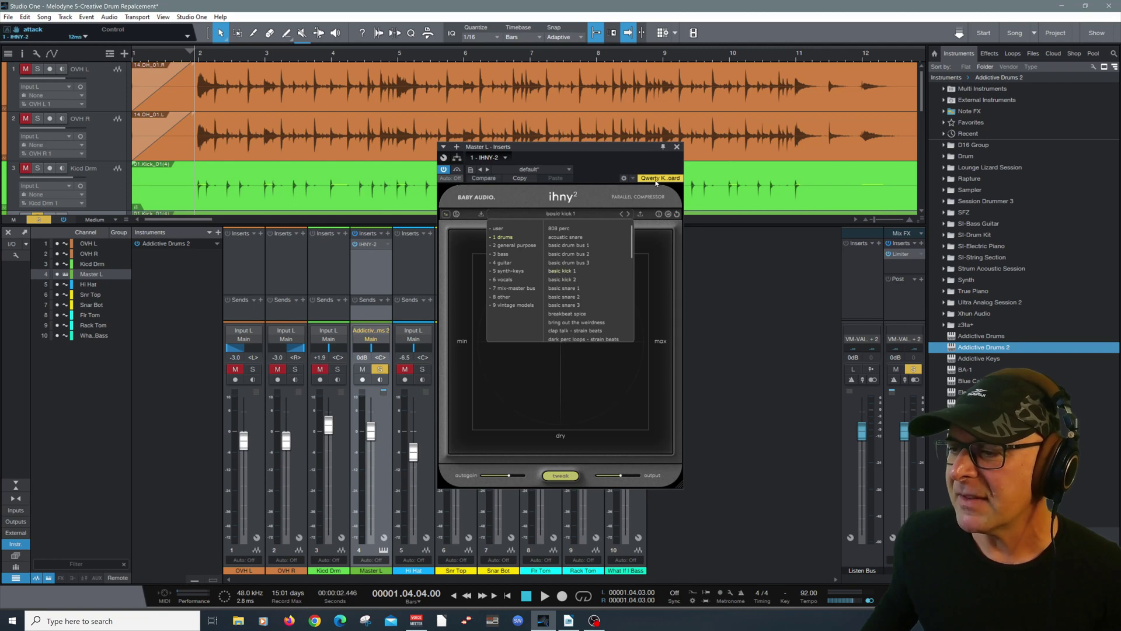
click(676, 148)
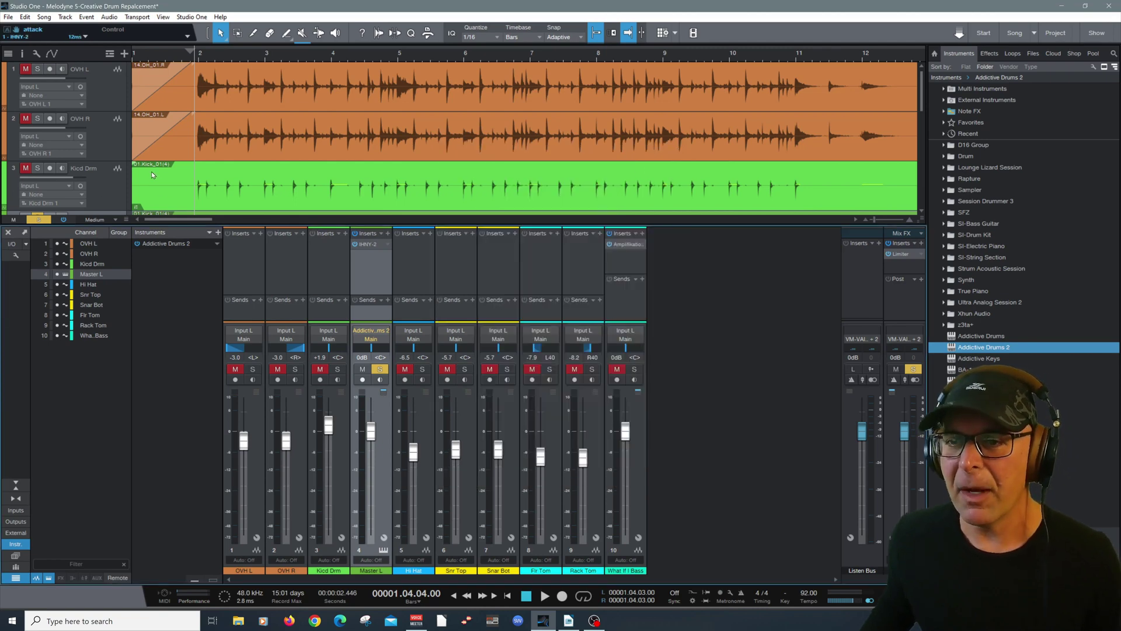
scroll(152, 170, down, 4)
Play back and stop to hear the compressed kick
scroll(146, 173, up, 2)
key(space)
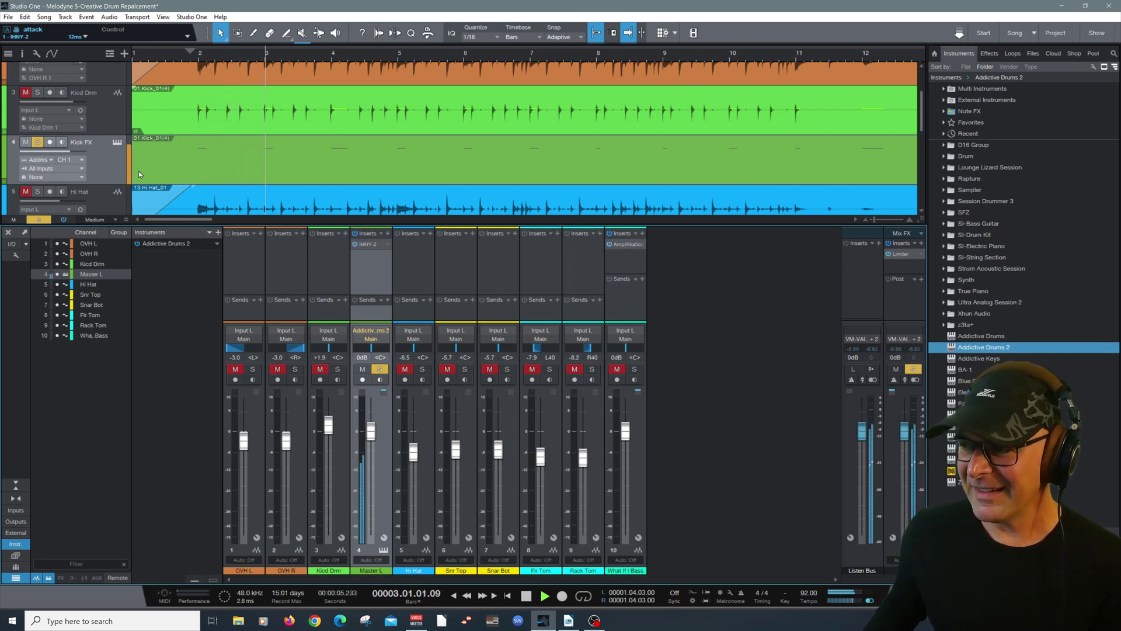
scroll(128, 168, up, 1)
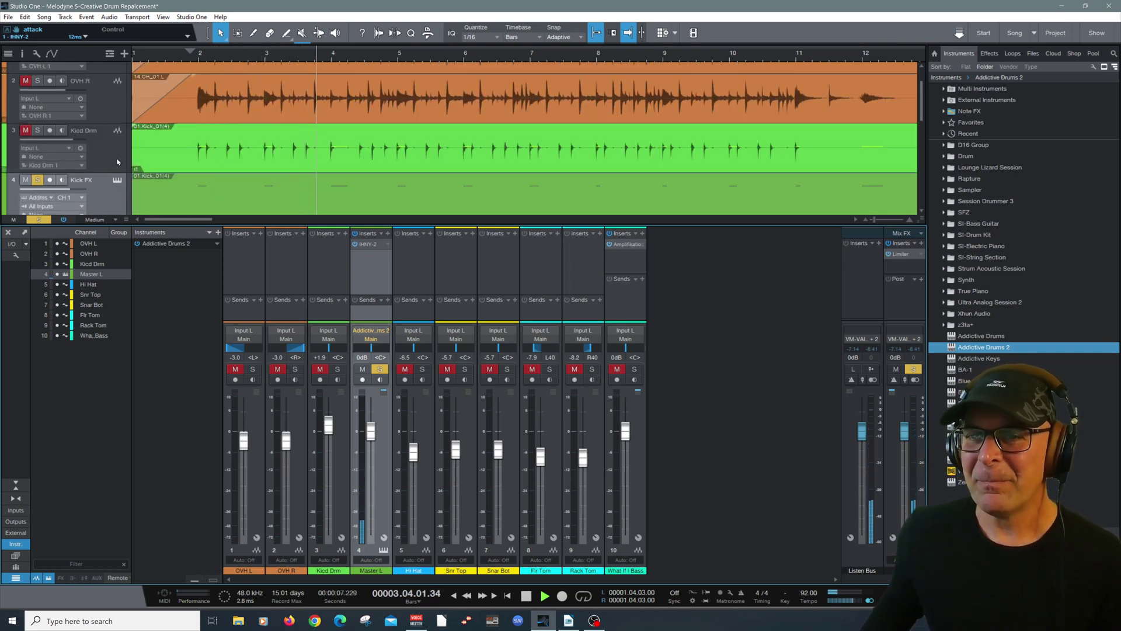
key(space)
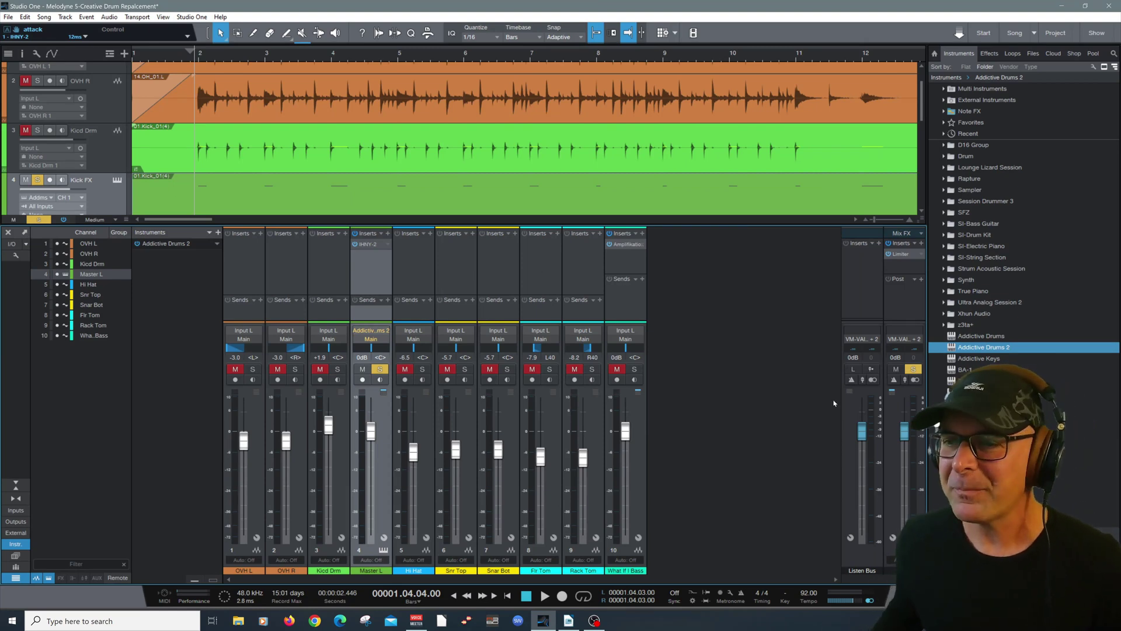
Close the console and audition the full ten-track arrangement
key(F3)
click(111, 105)
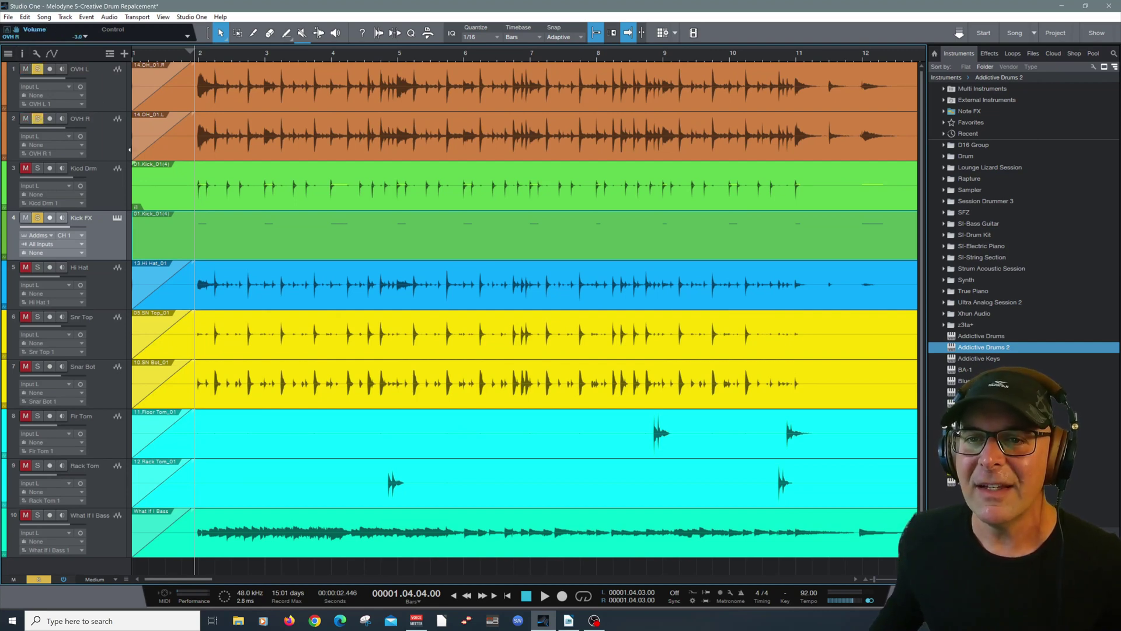
key(space)
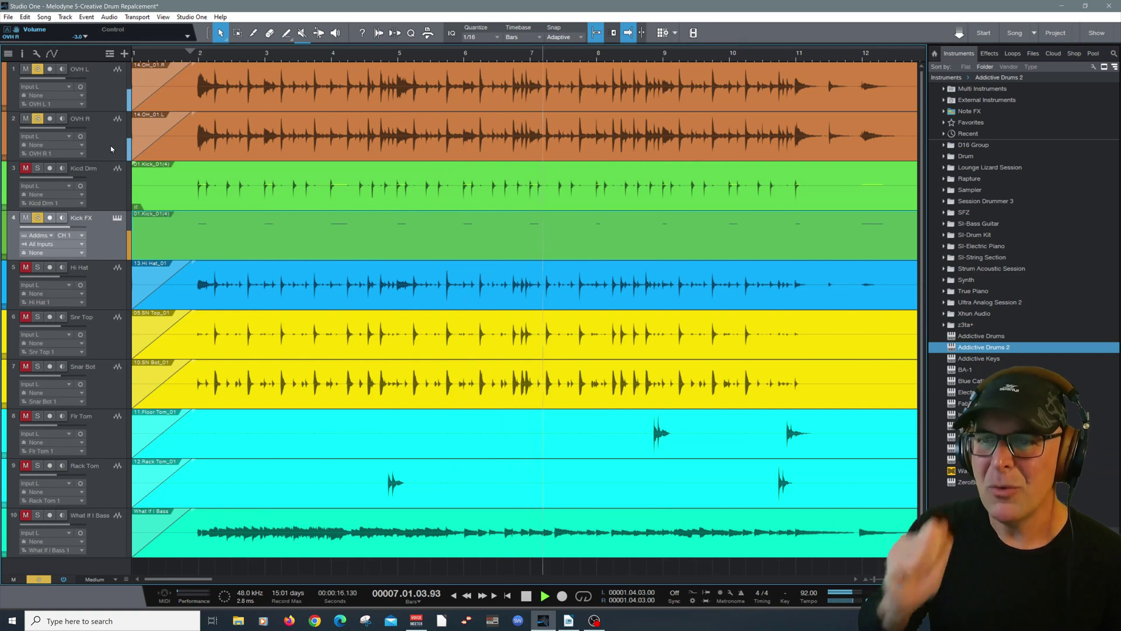
key(space)
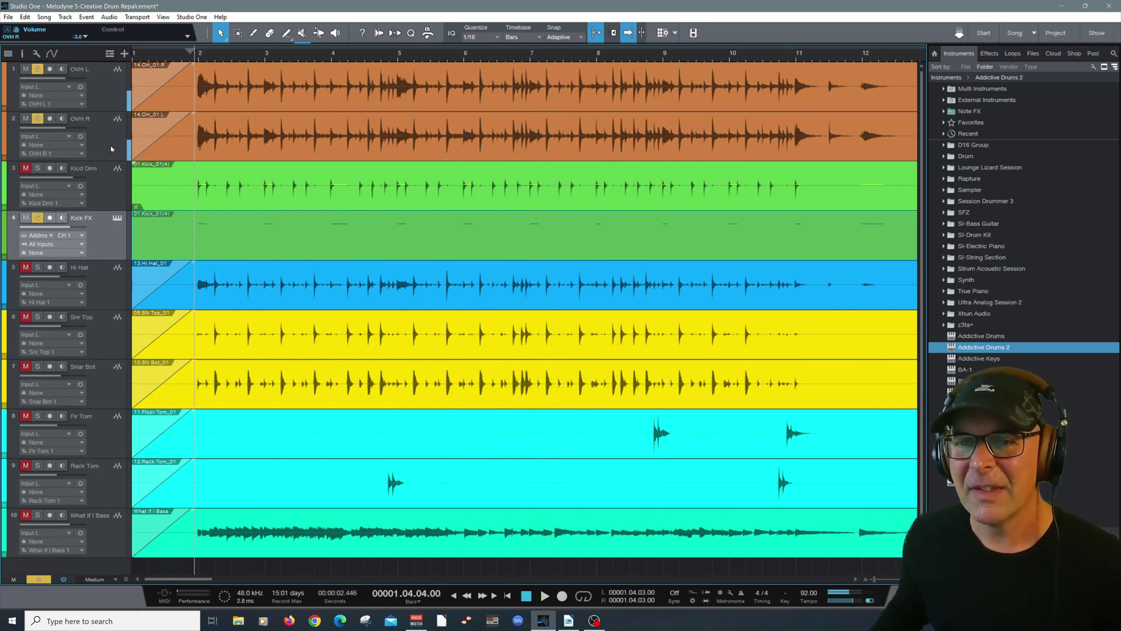
Select the Kicd Drm event and open it in Melodyne
click(111, 188)
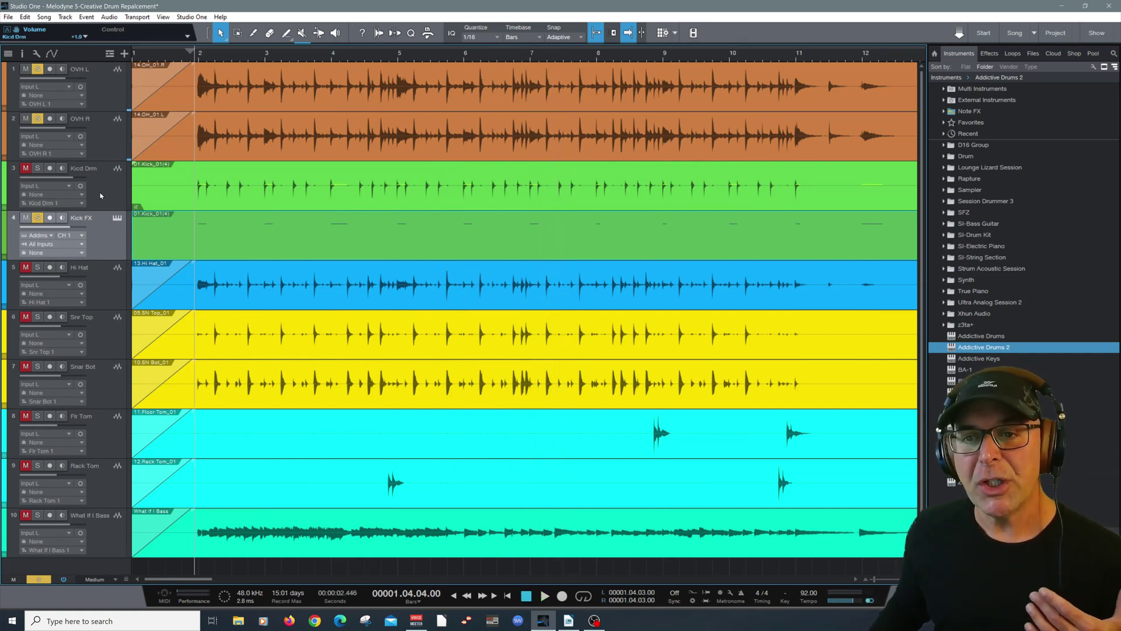
click(233, 201)
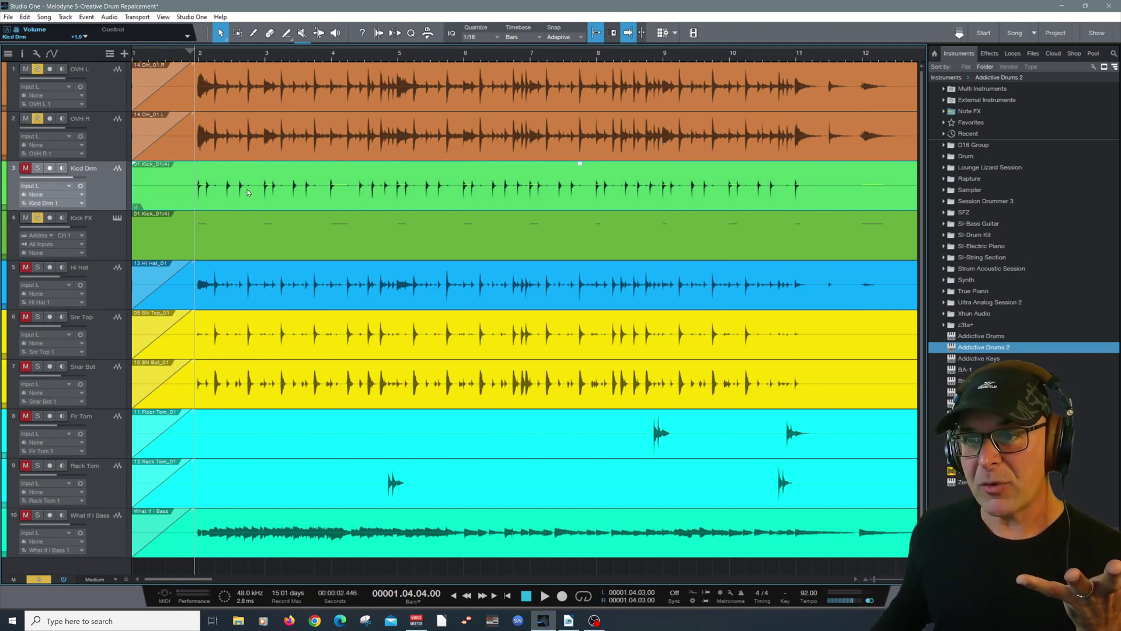
double_click(247, 190)
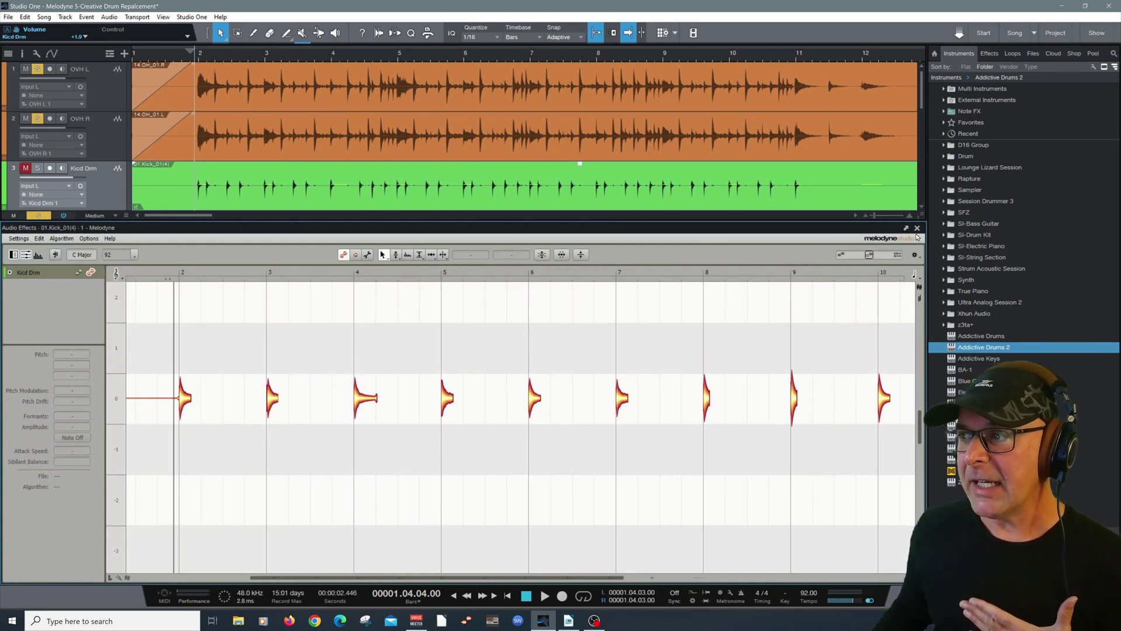
Close Melodyne and remove it from the Kicd Drm kick event via the Audio menu
click(917, 228)
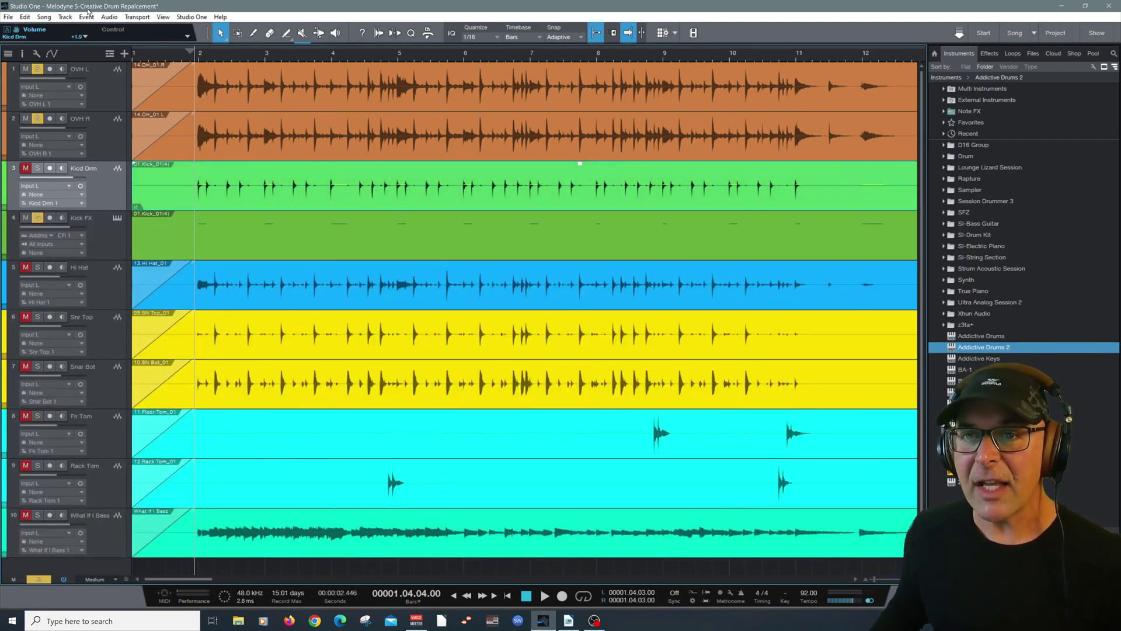
click(109, 16)
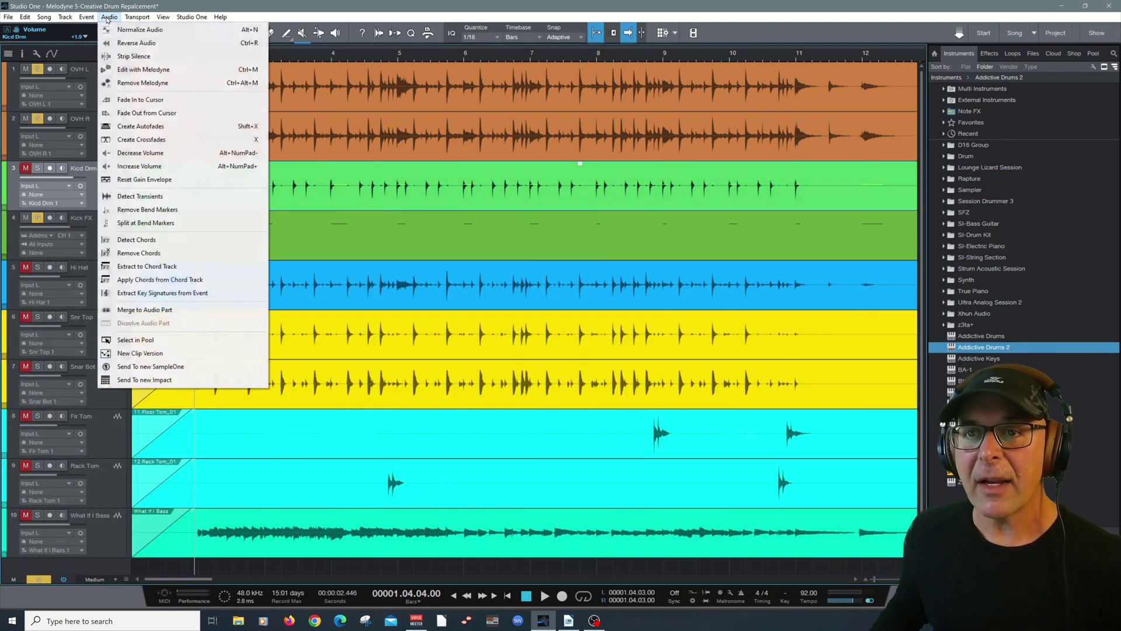
click(135, 83)
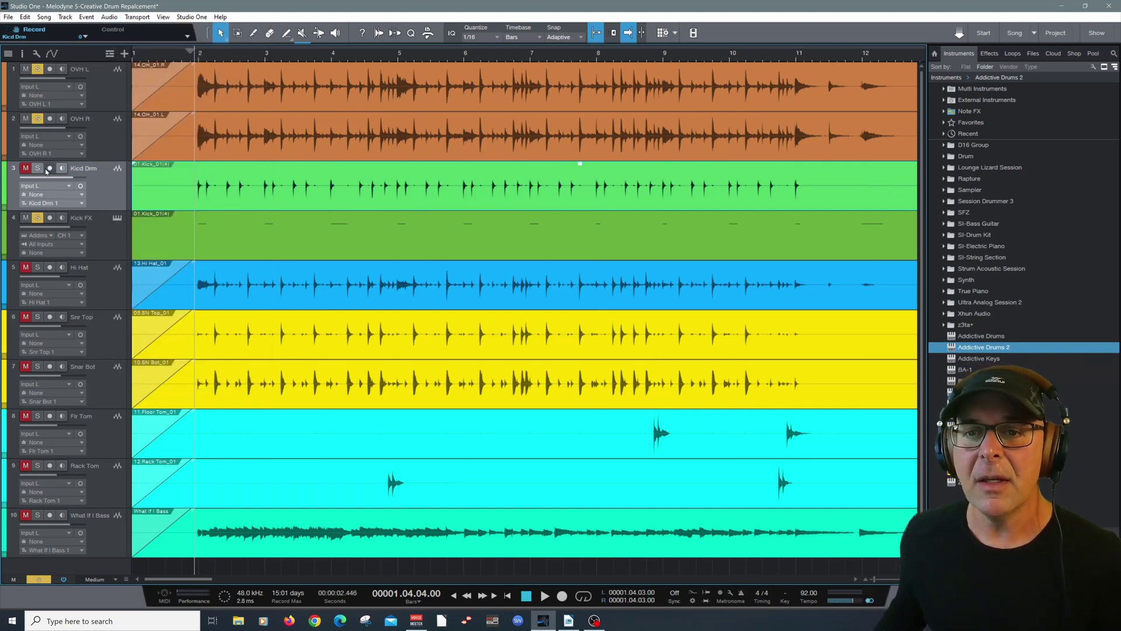
Take Kick FX out of solo and audition the drums
click(37, 218)
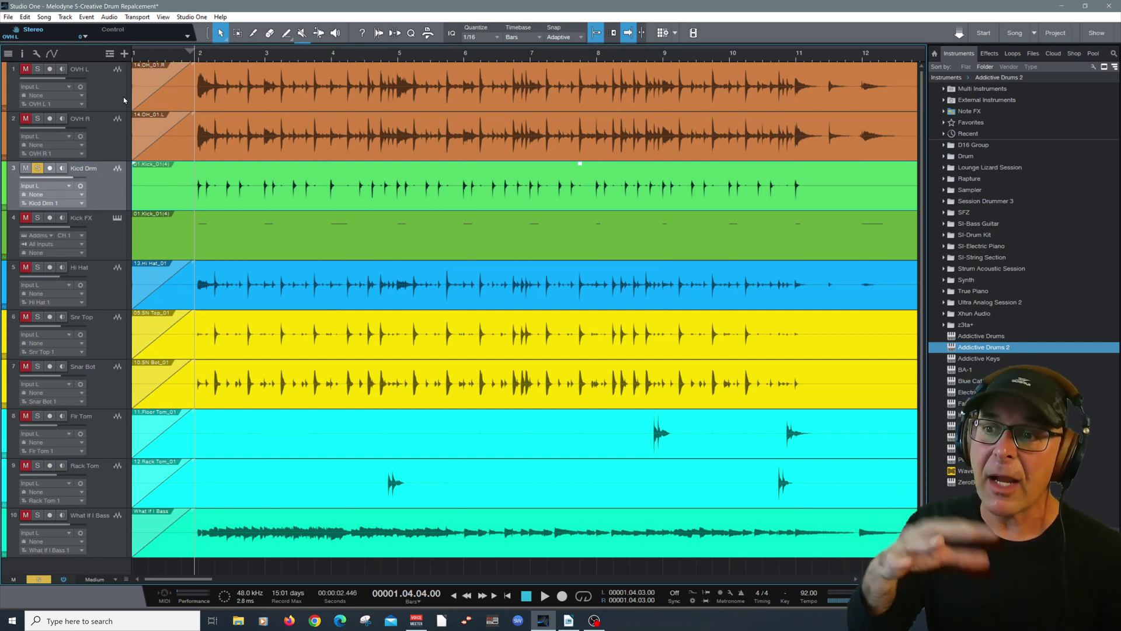
key(space)
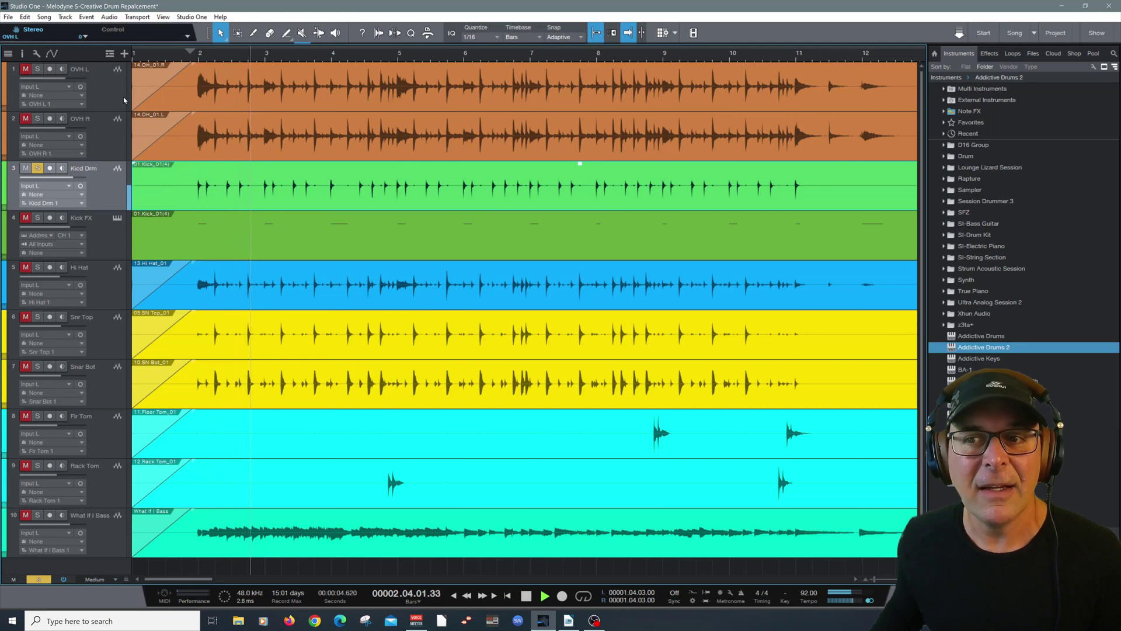
key(space)
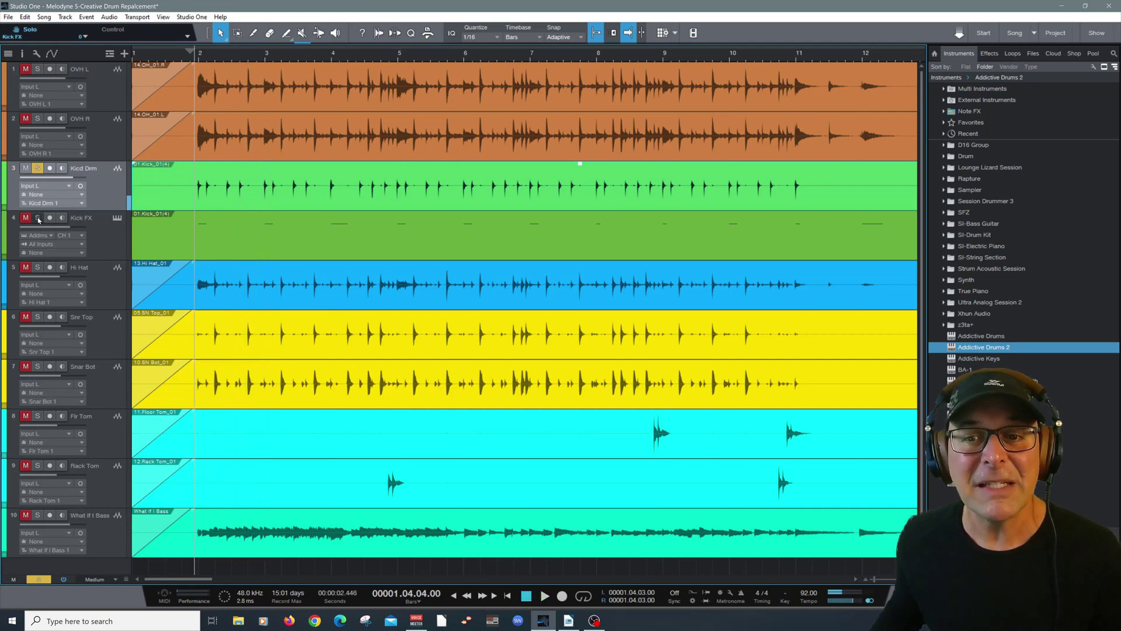
Solo the OVH L overhead with the kick and play it back
click(37, 69)
key(space)
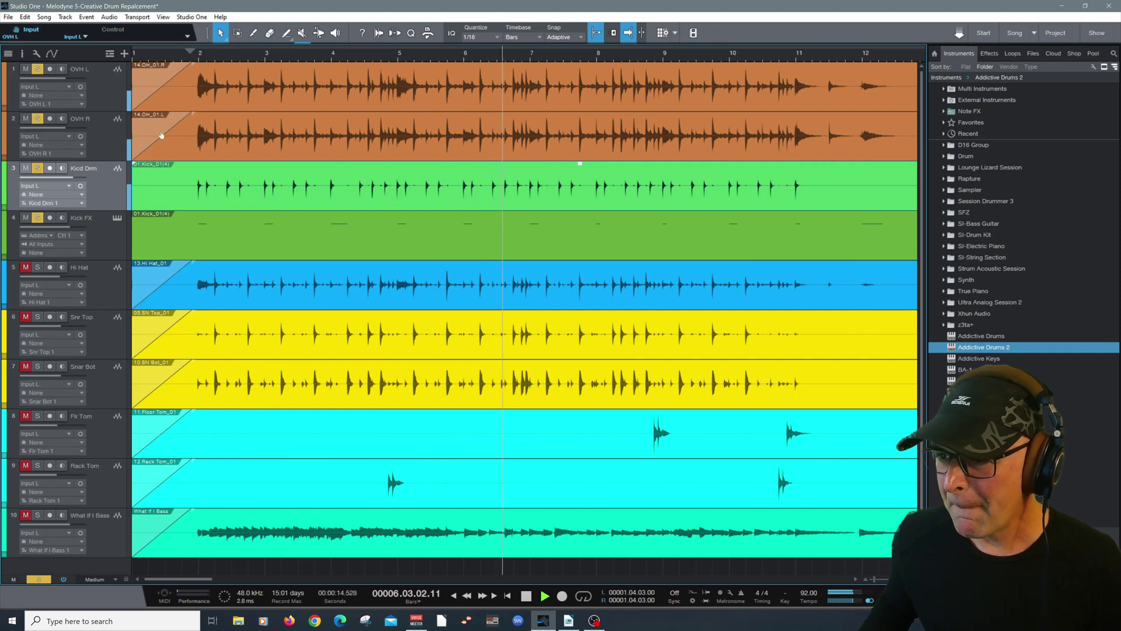
key(space)
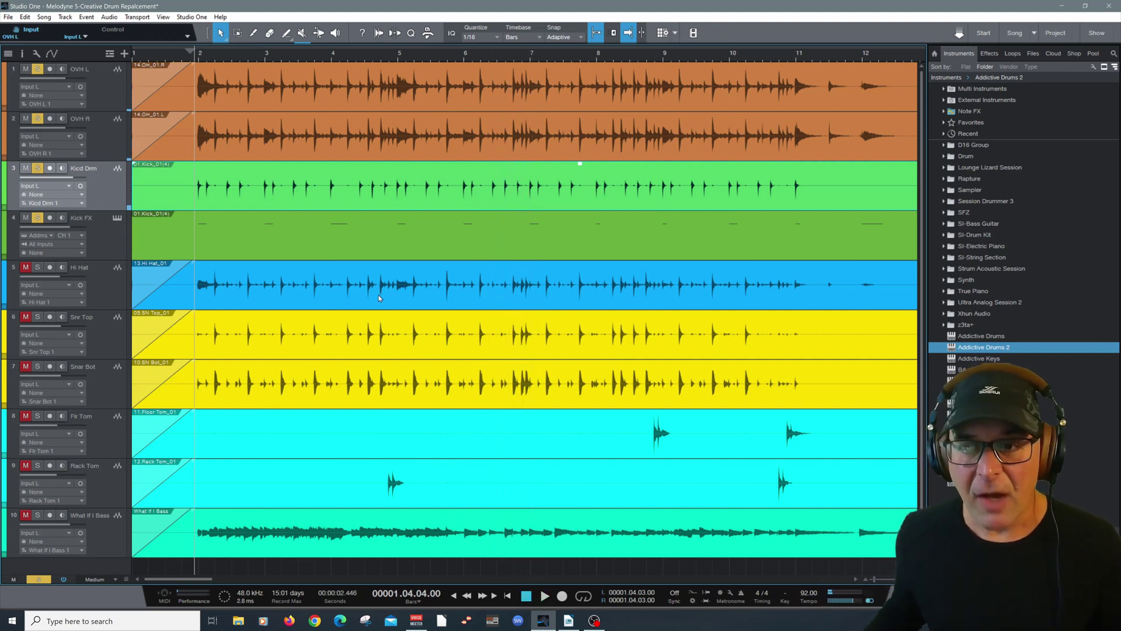
Clear all solos, solo Snr Top alone, and push its volume fader up while listening
click(38, 580)
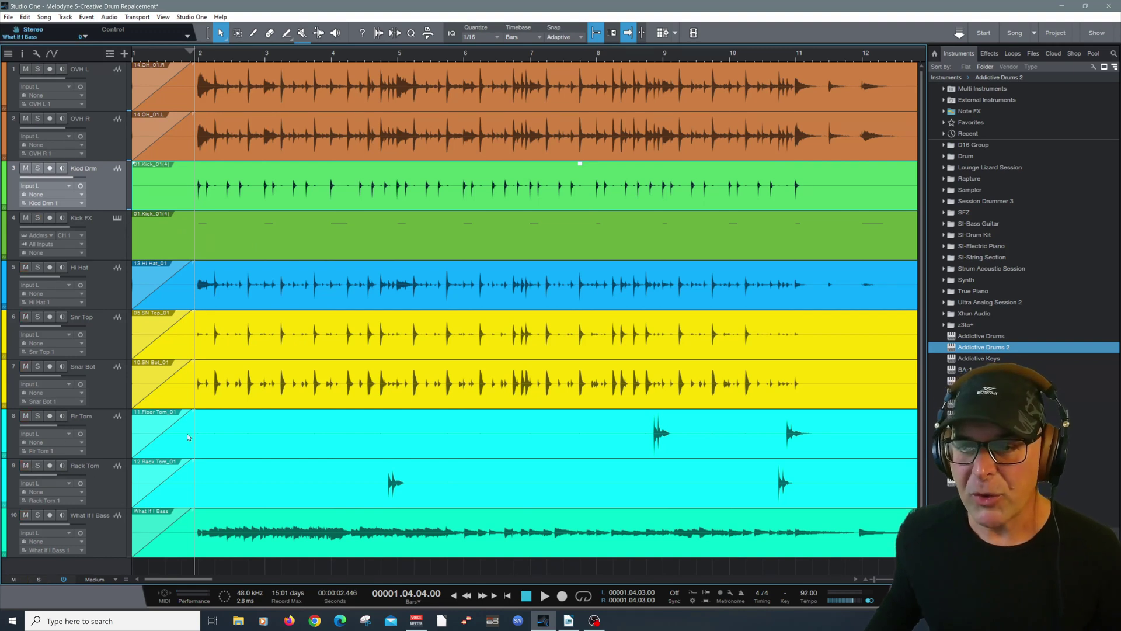
click(38, 317)
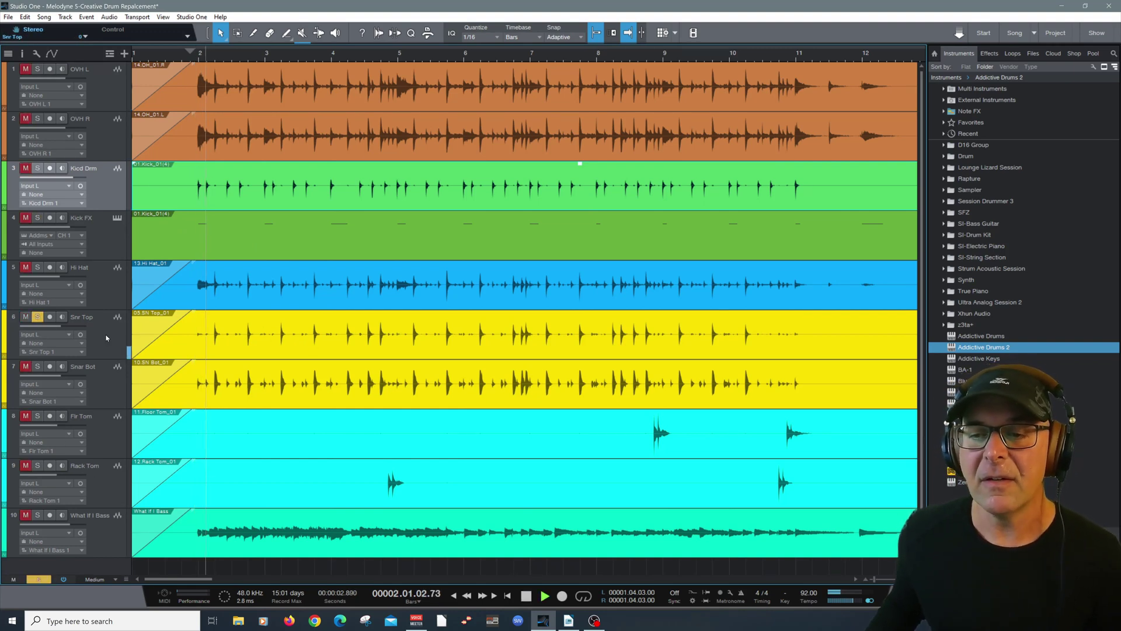
click(64, 325)
drag(65, 324, 86, 329)
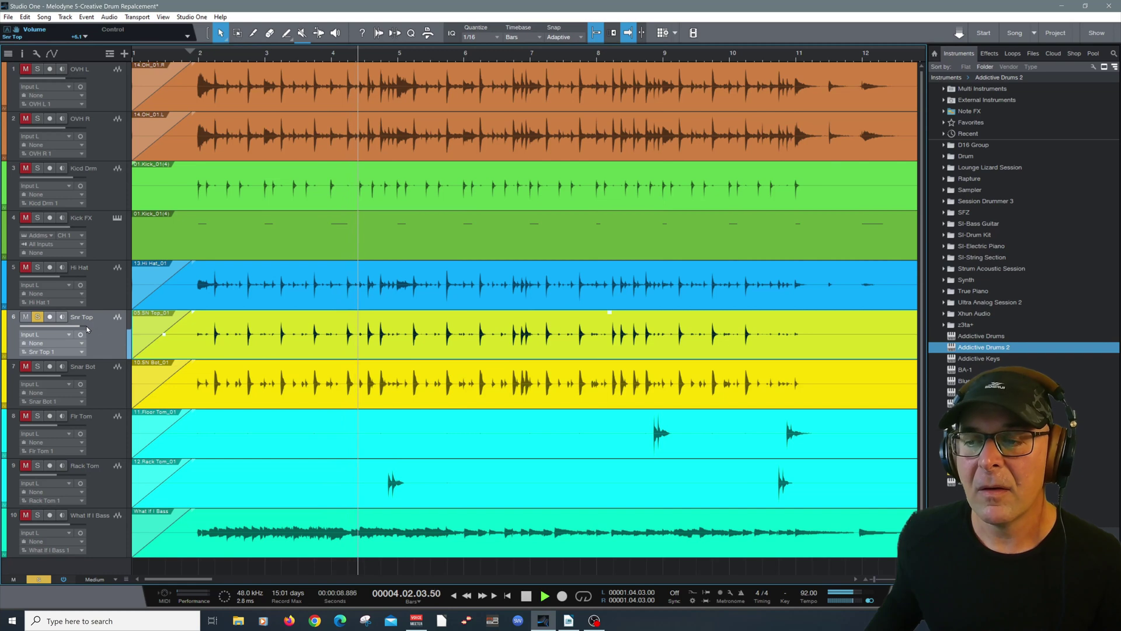
key(space)
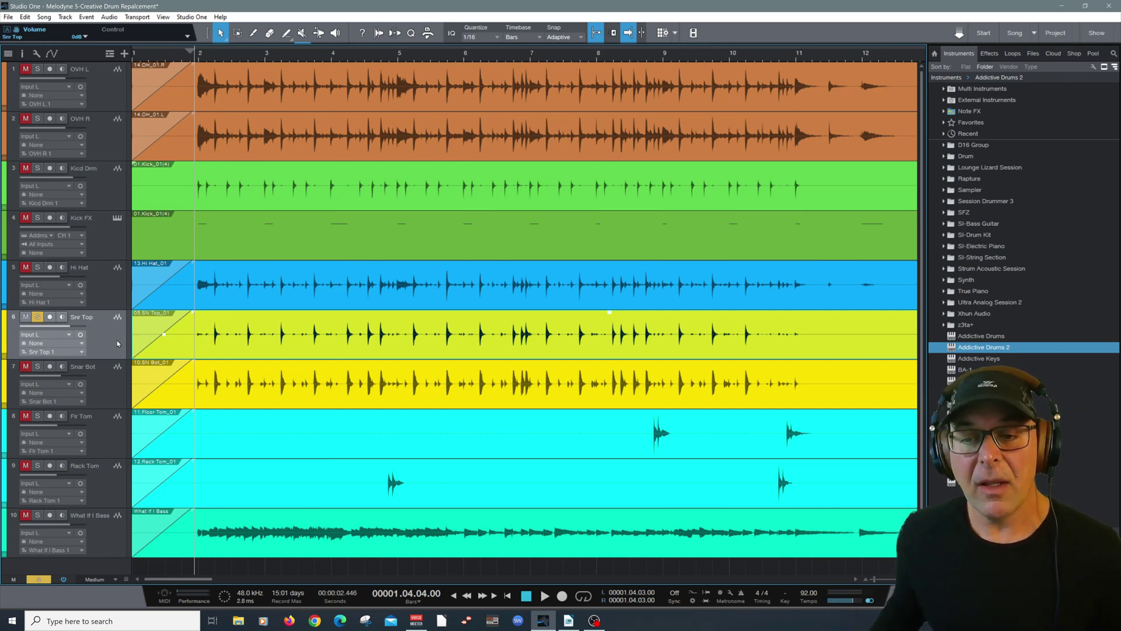
right_click(117, 343)
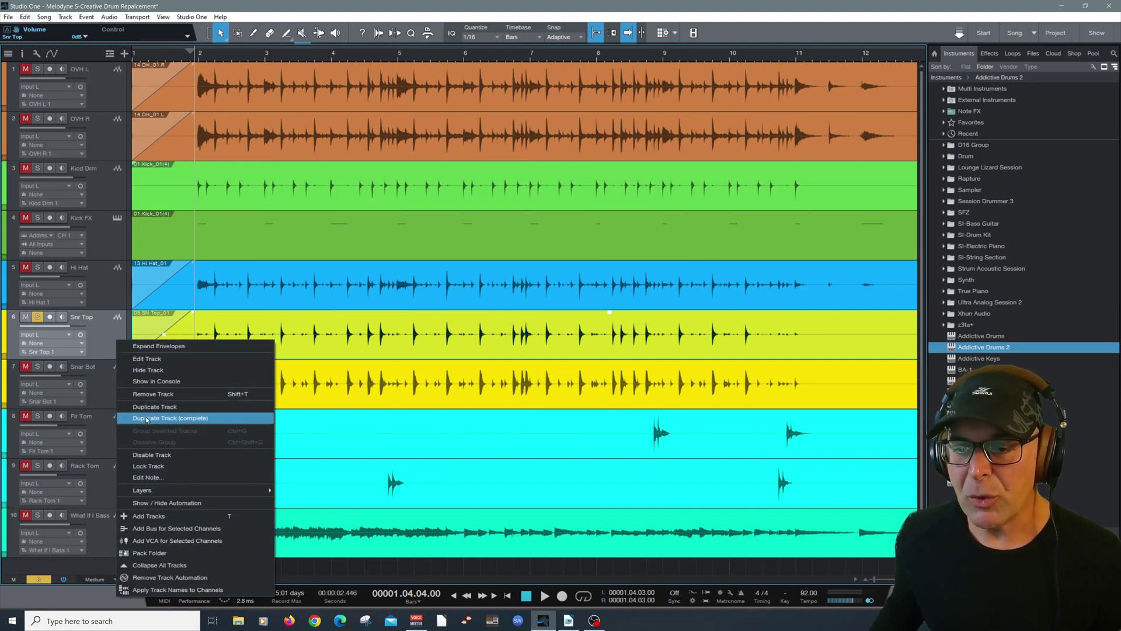
Make a complete duplicate of Snr Top, name it 'Snr Top Dup', and solo only it
click(169, 418)
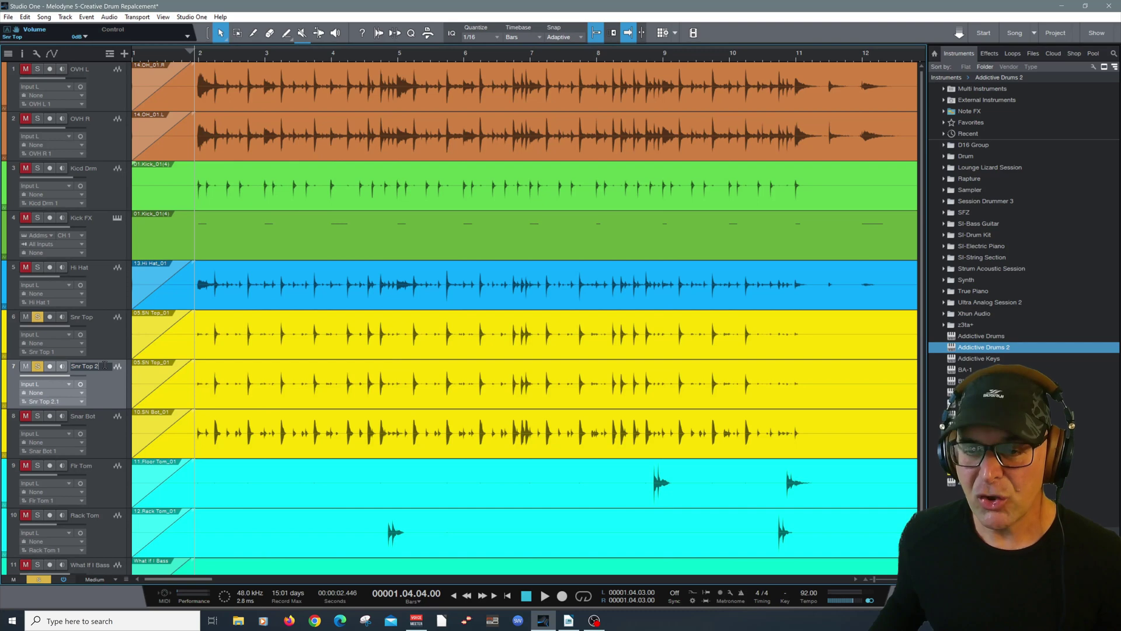
key(BackSpace)
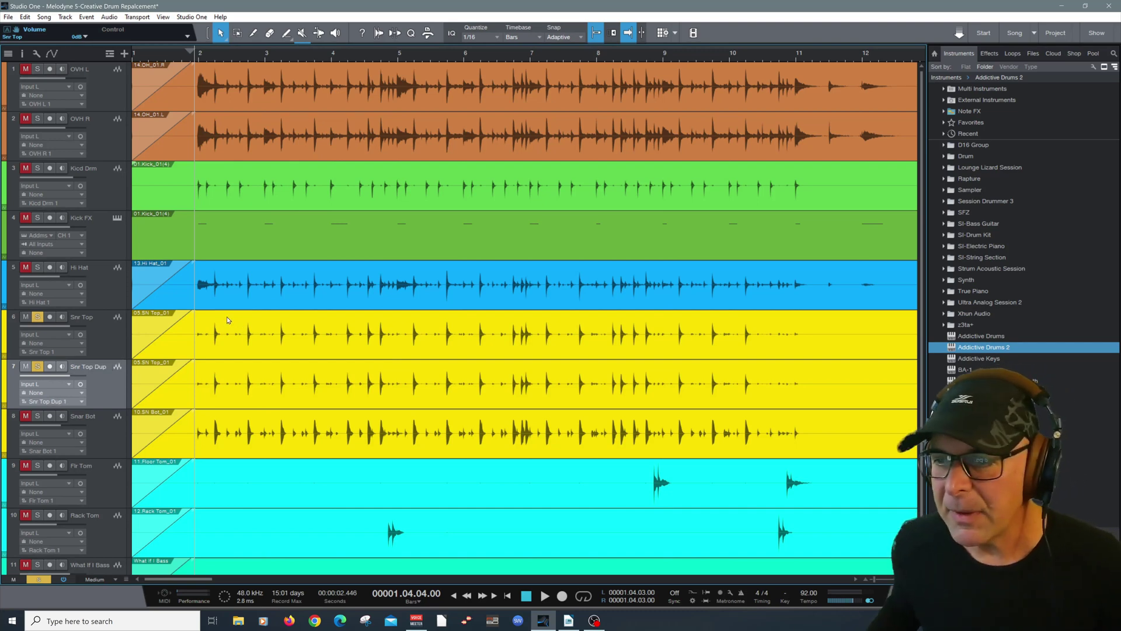
scroll(205, 329, down, 1)
click(100, 283)
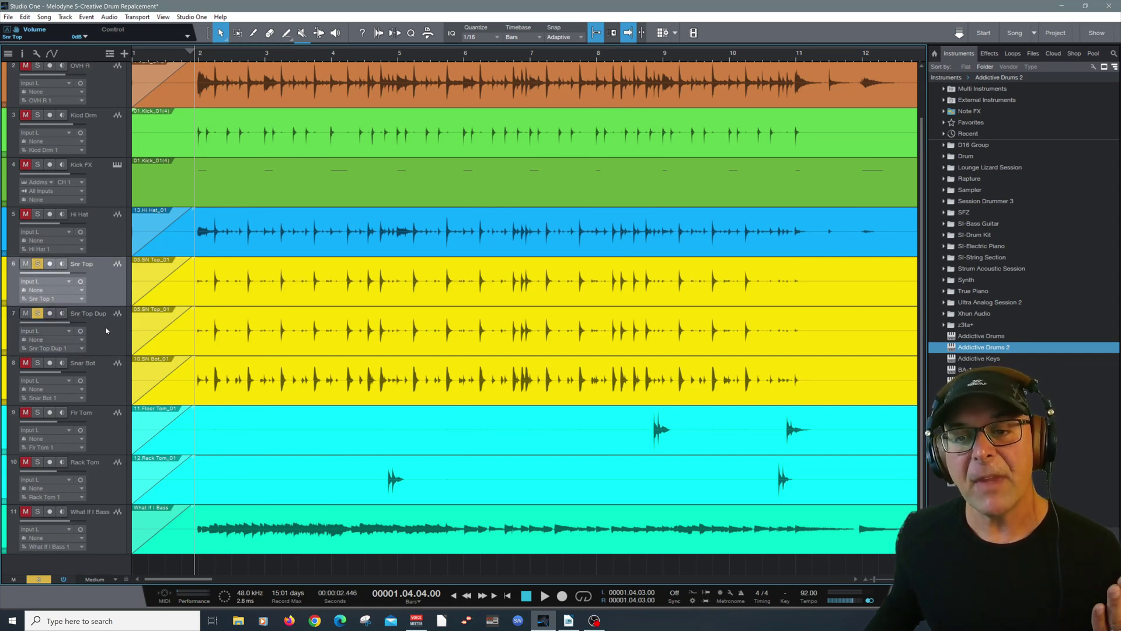
click(37, 313)
ctrl+click(38, 315)
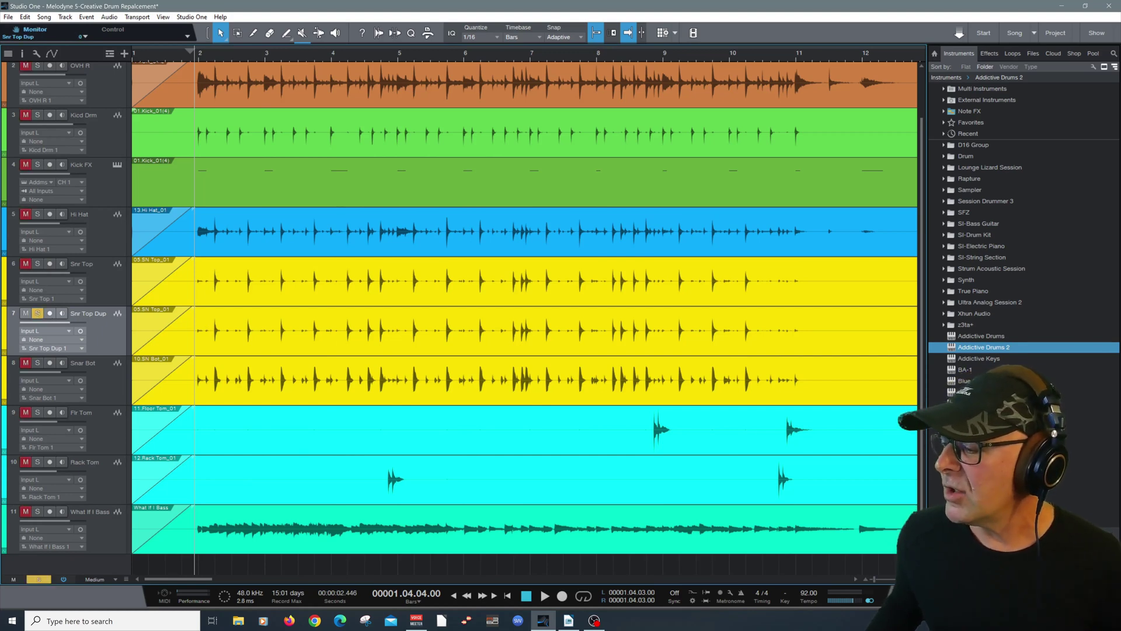
Insert the PreSonus Gate on the Snr Top Dup mixer channel
key(F3)
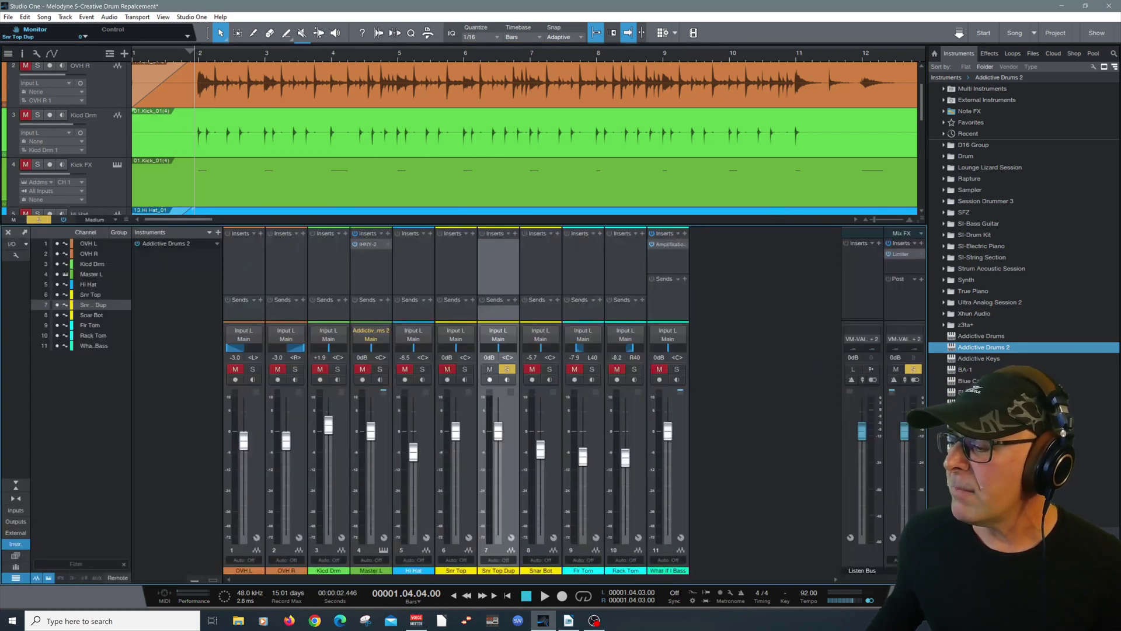
click(515, 233)
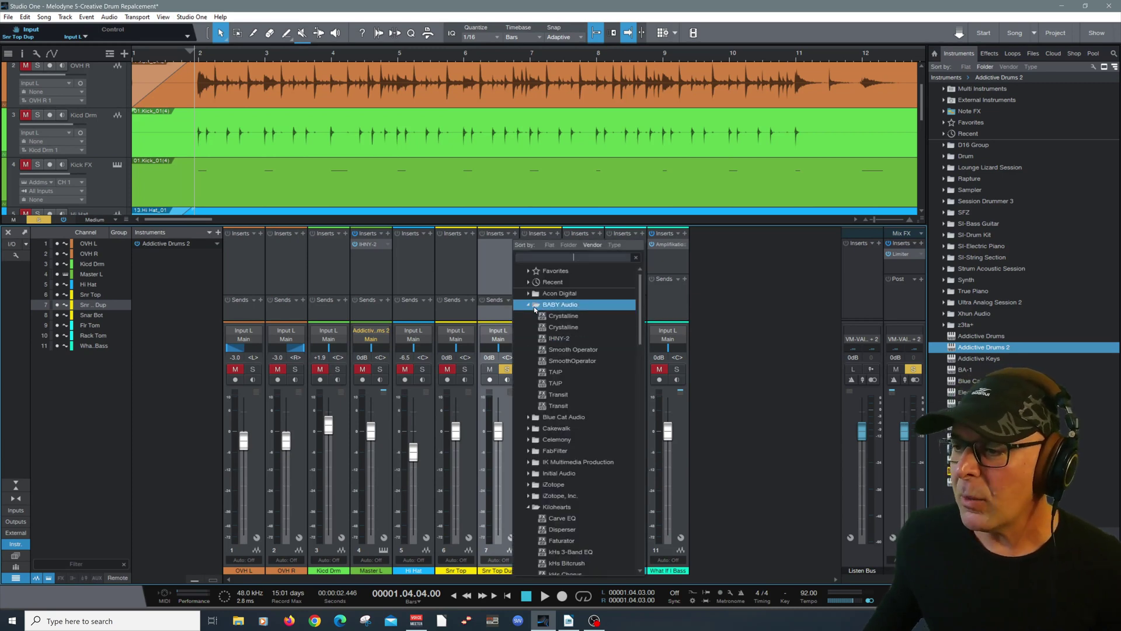
click(530, 305)
scroll(561, 362, down, 5)
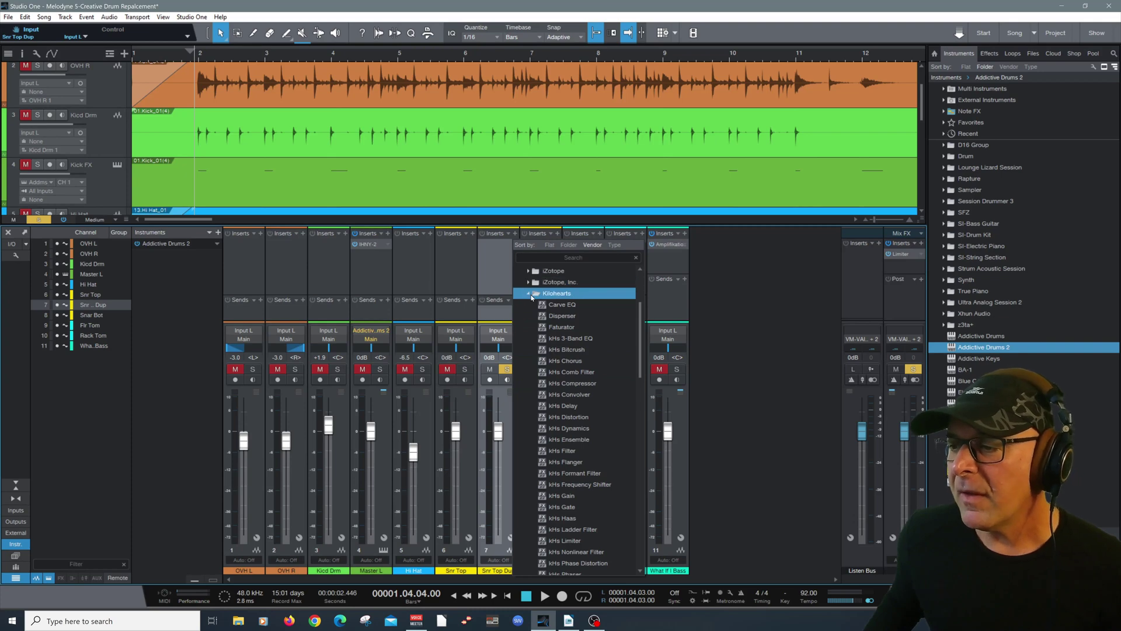
click(529, 294)
scroll(561, 351, down, 3)
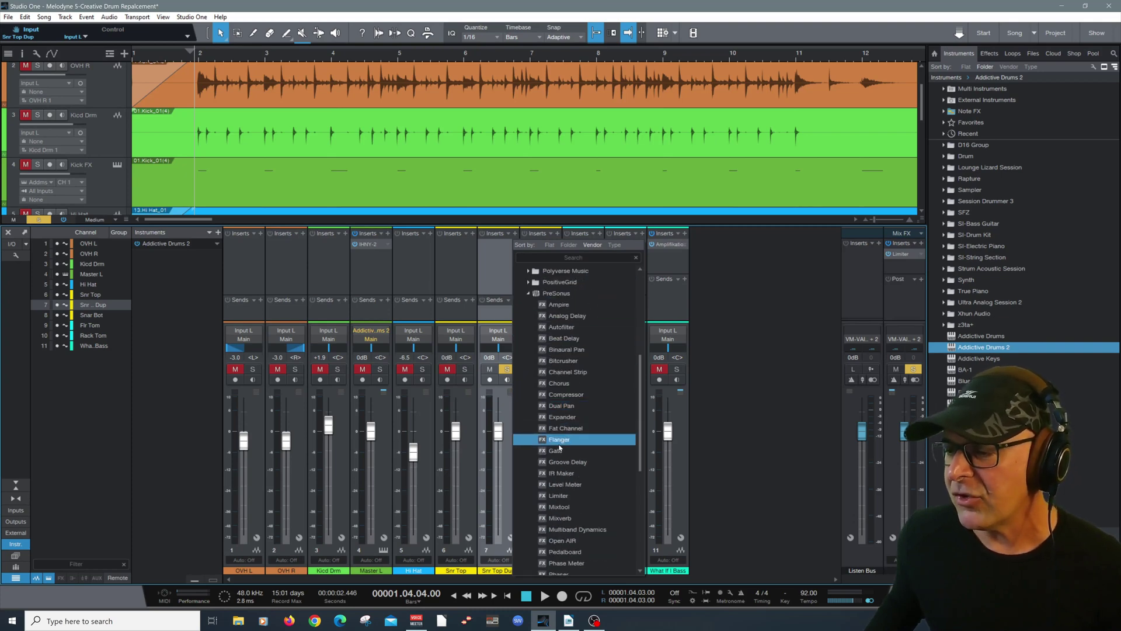
click(559, 451)
drag(605, 142, 444, 100)
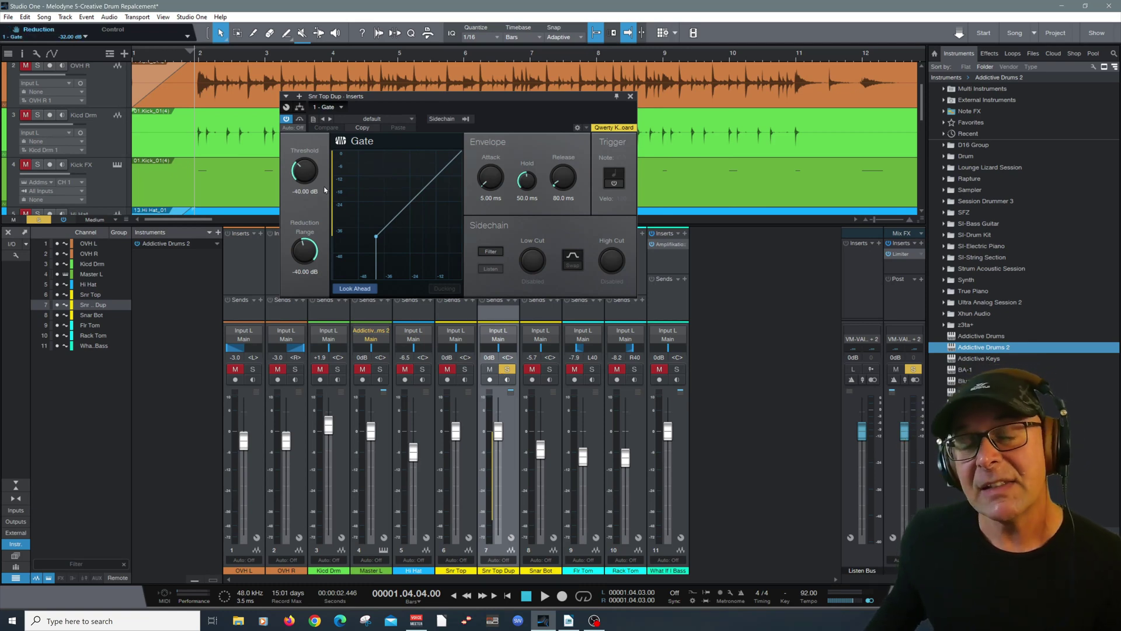
Raise the Gate threshold to -17.80 dB during playback to cut bleed
key(space)
drag(308, 177, 309, 140)
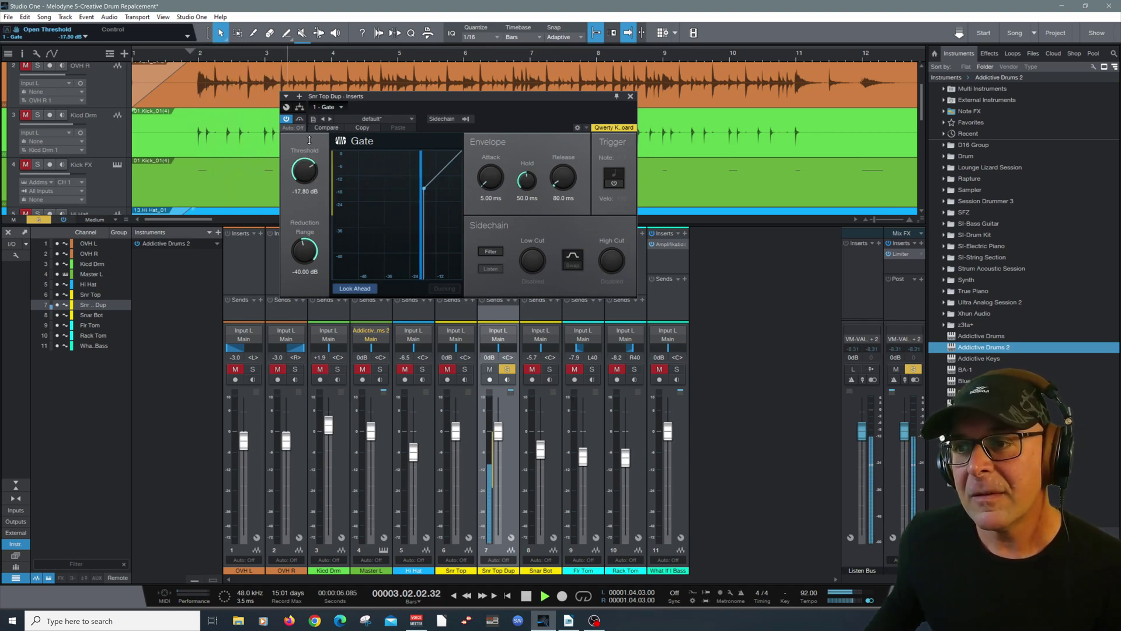
key(space)
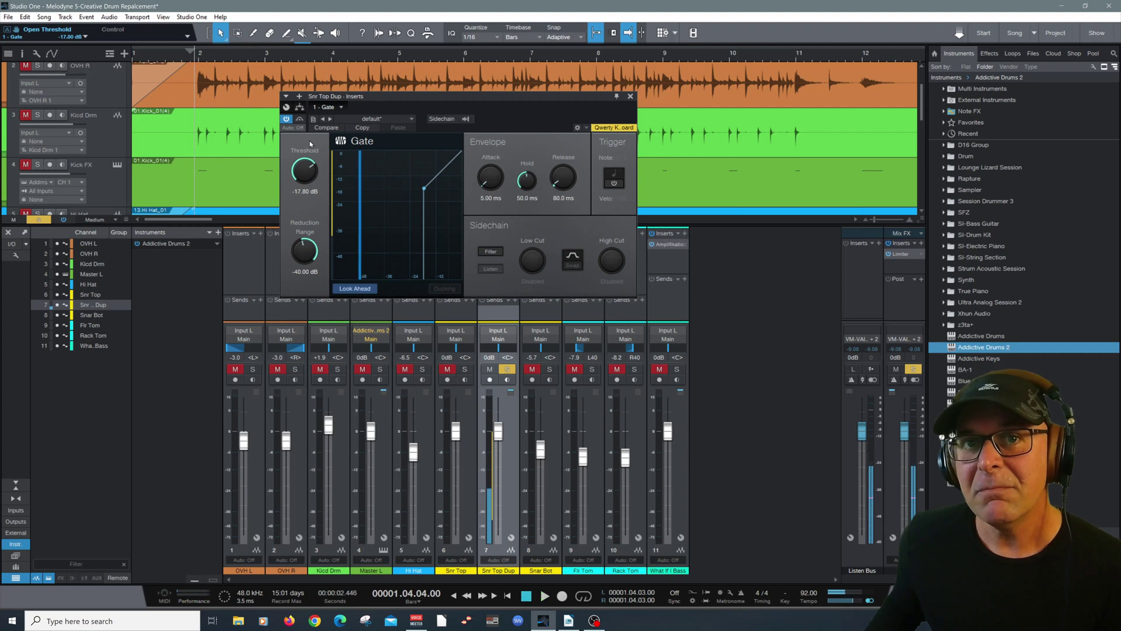
click(630, 97)
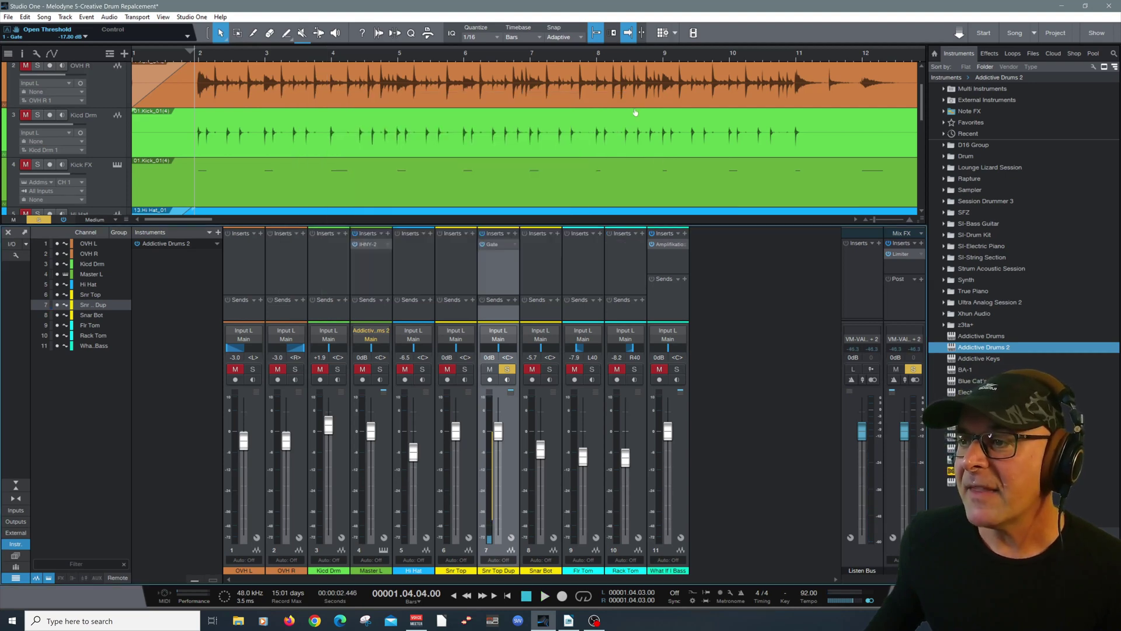
Close the console and bounce the gated 05.SN Top_01 snare event to a new track
key(F3)
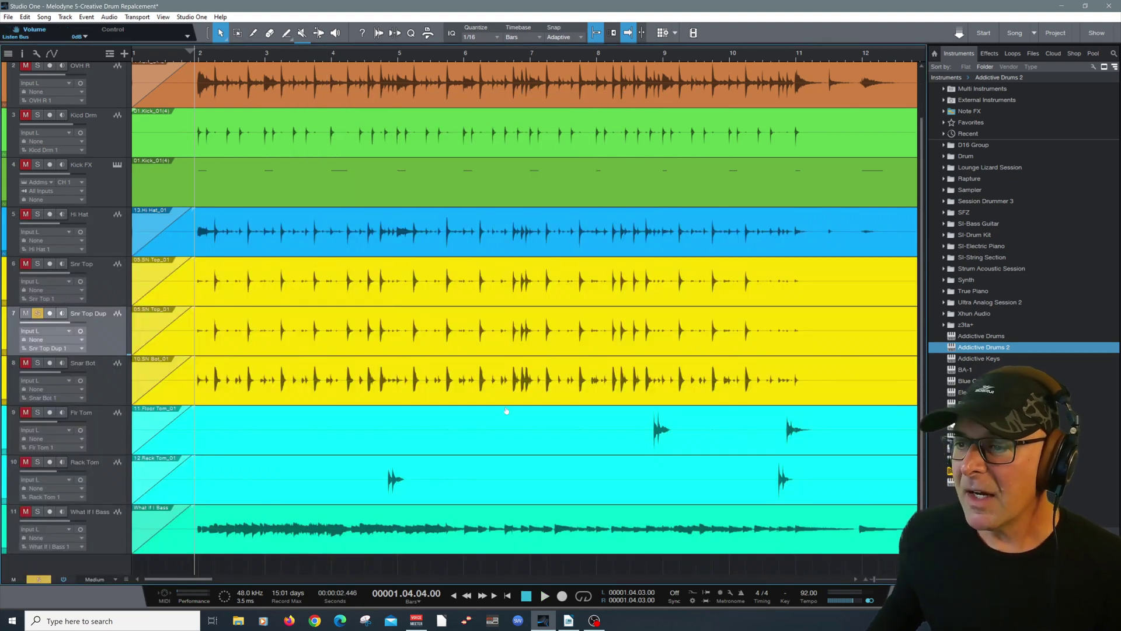
right_click(238, 343)
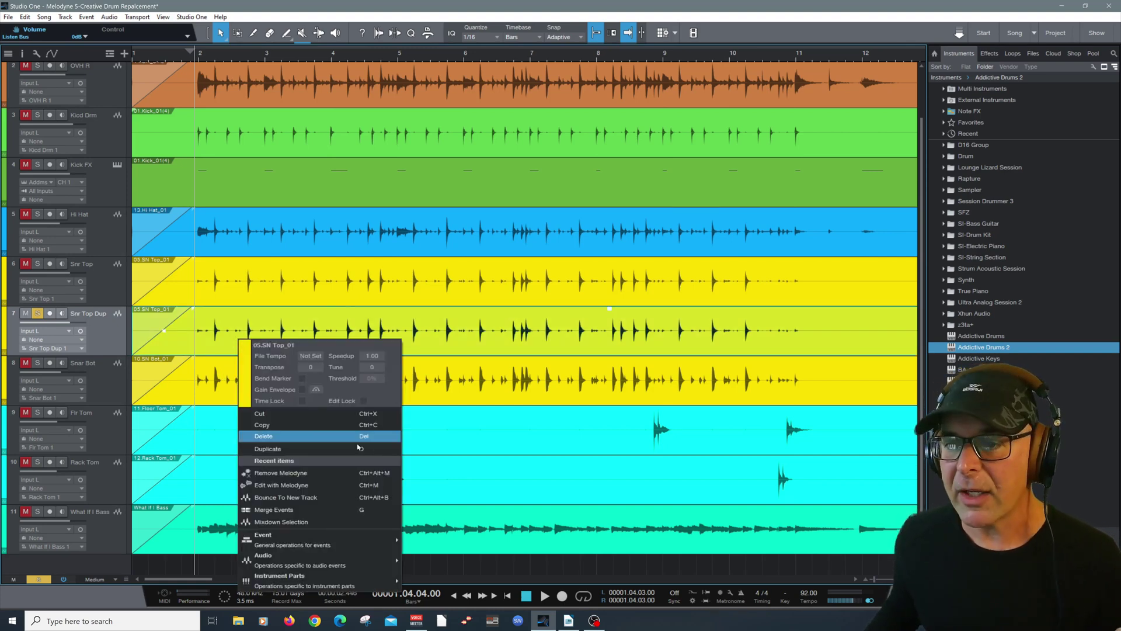
mouse_move(377, 541)
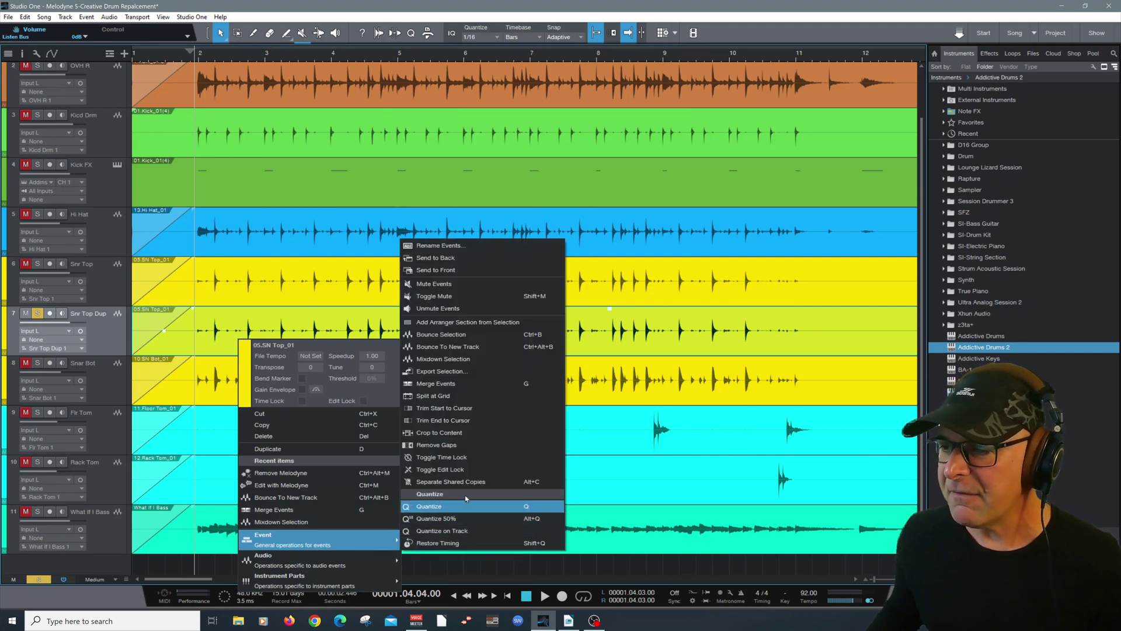
click(456, 348)
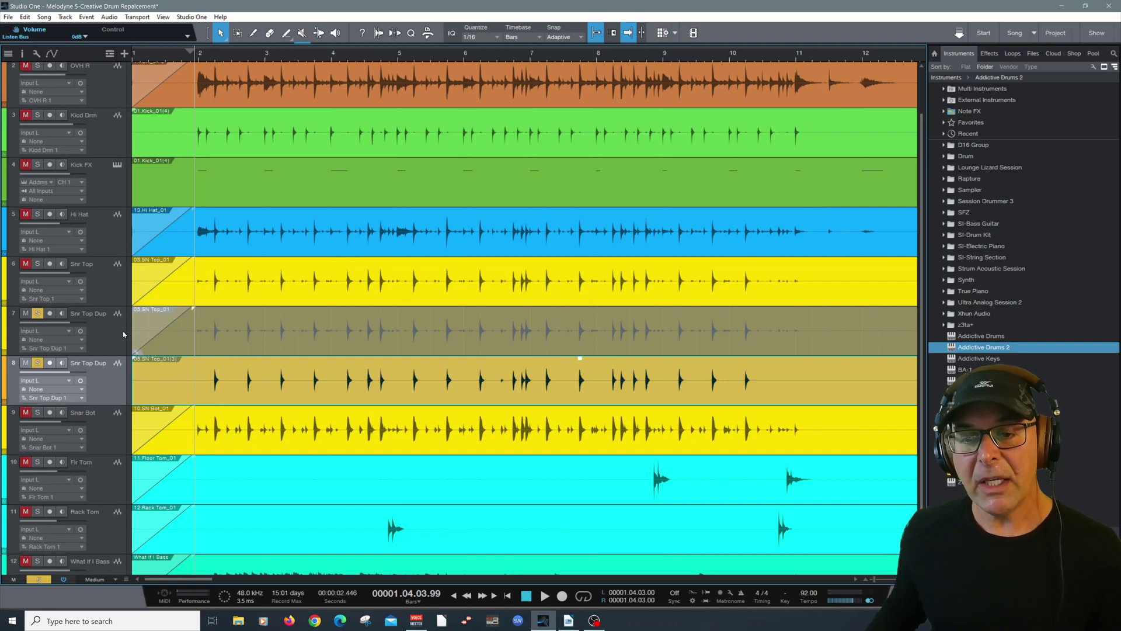
Remove the greyed-out duplicate track and audition the snare
right_click(107, 328)
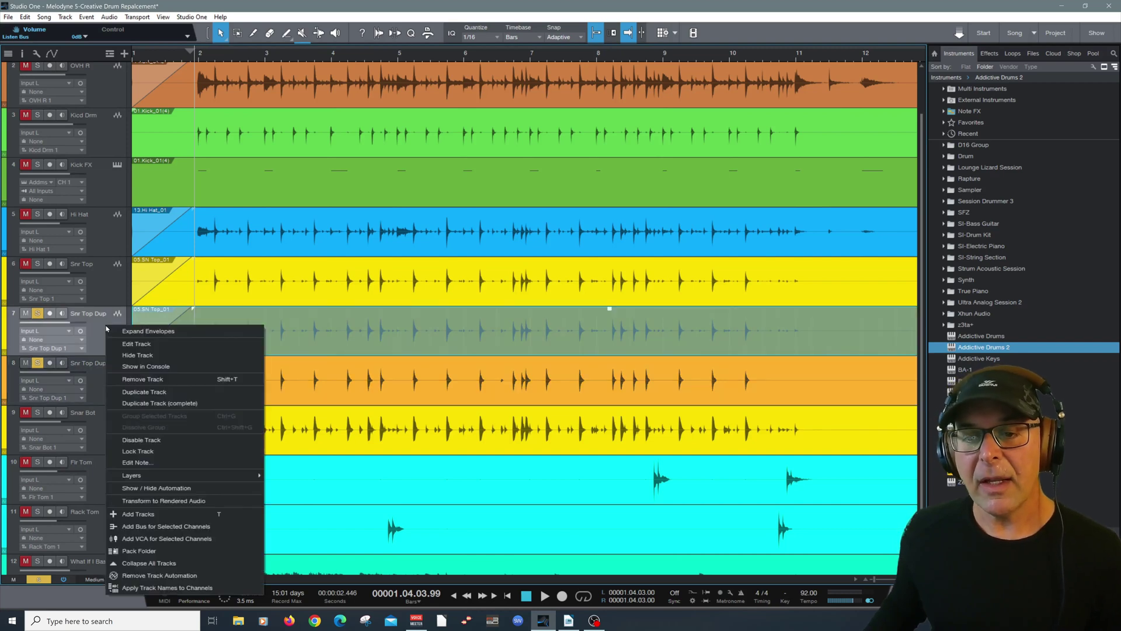
click(146, 379)
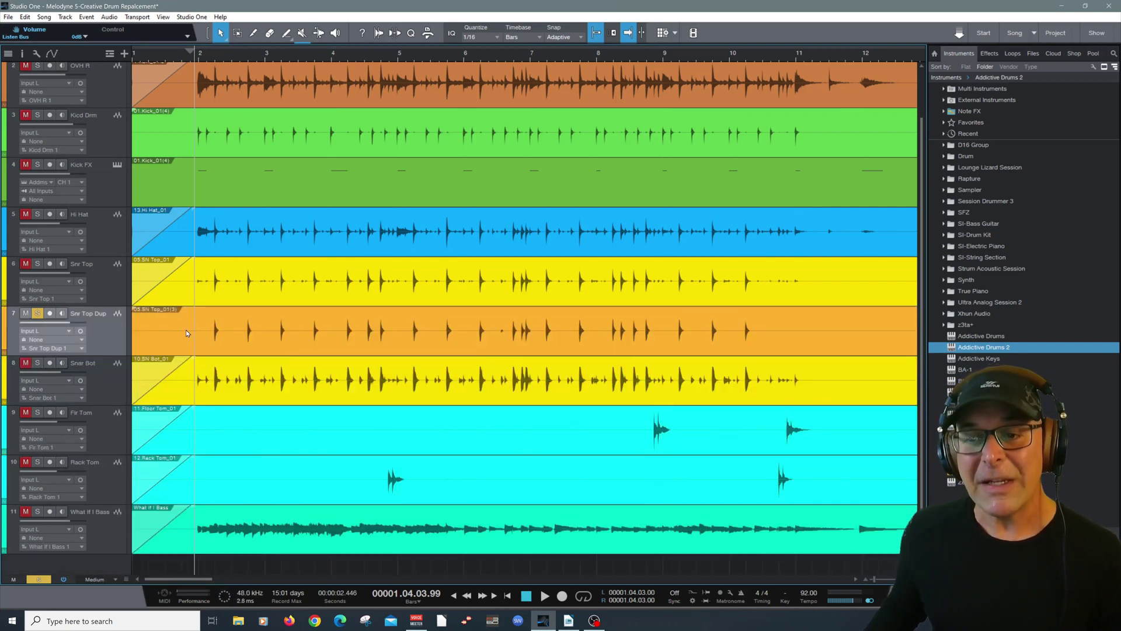
key(space)
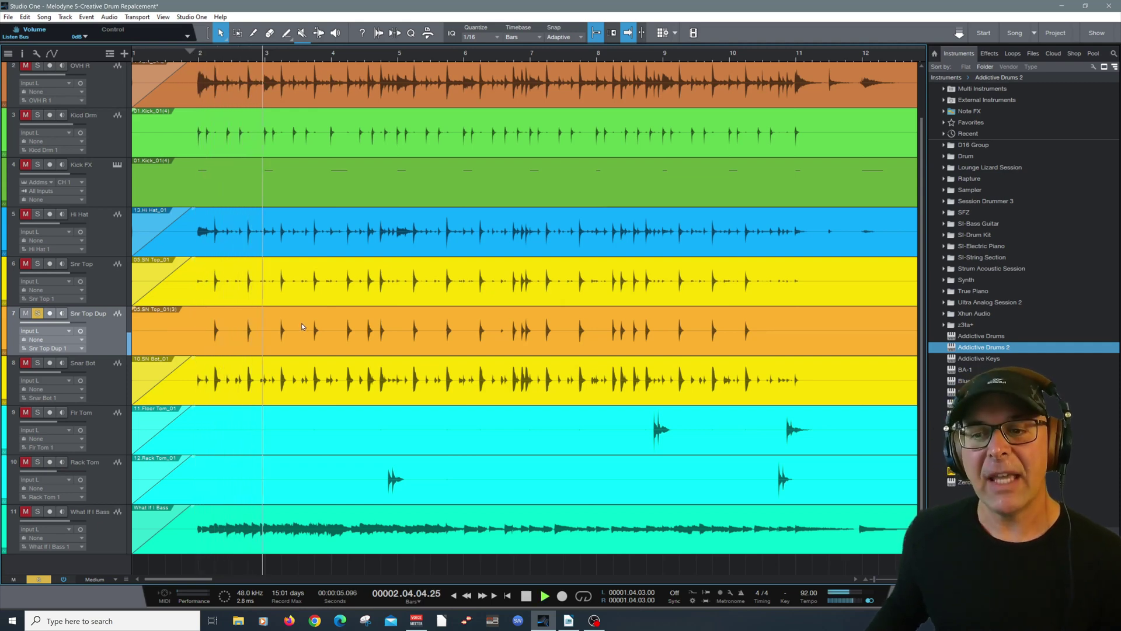
key(space)
Open the Snr Top Dup snare event in Melodyne with Ctrl+M
click(335, 332)
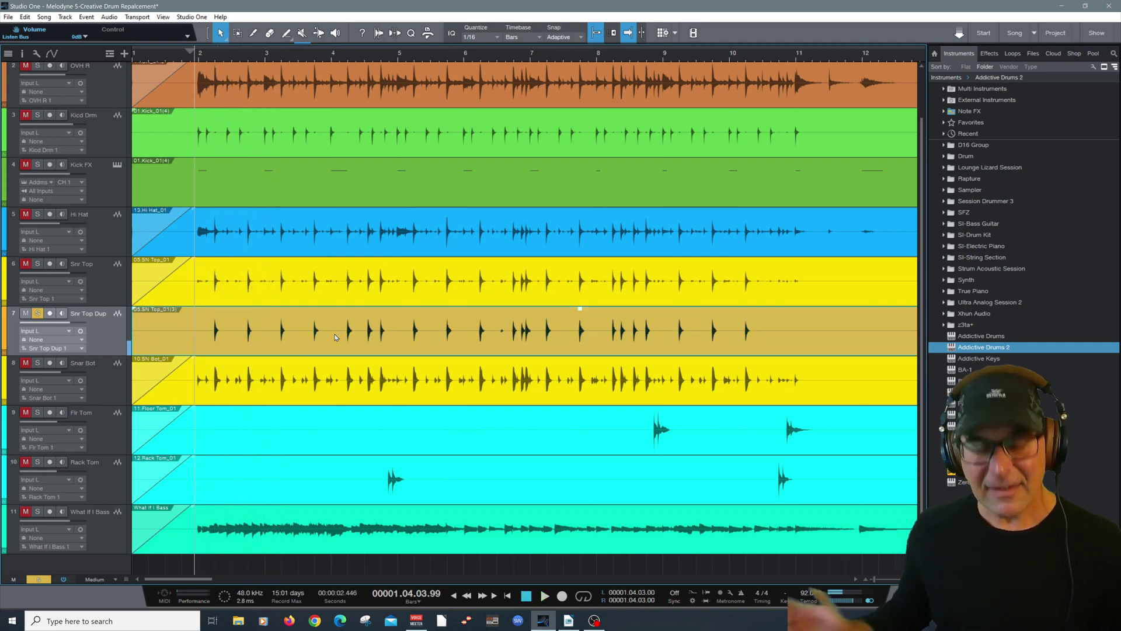
key(ctrl+m)
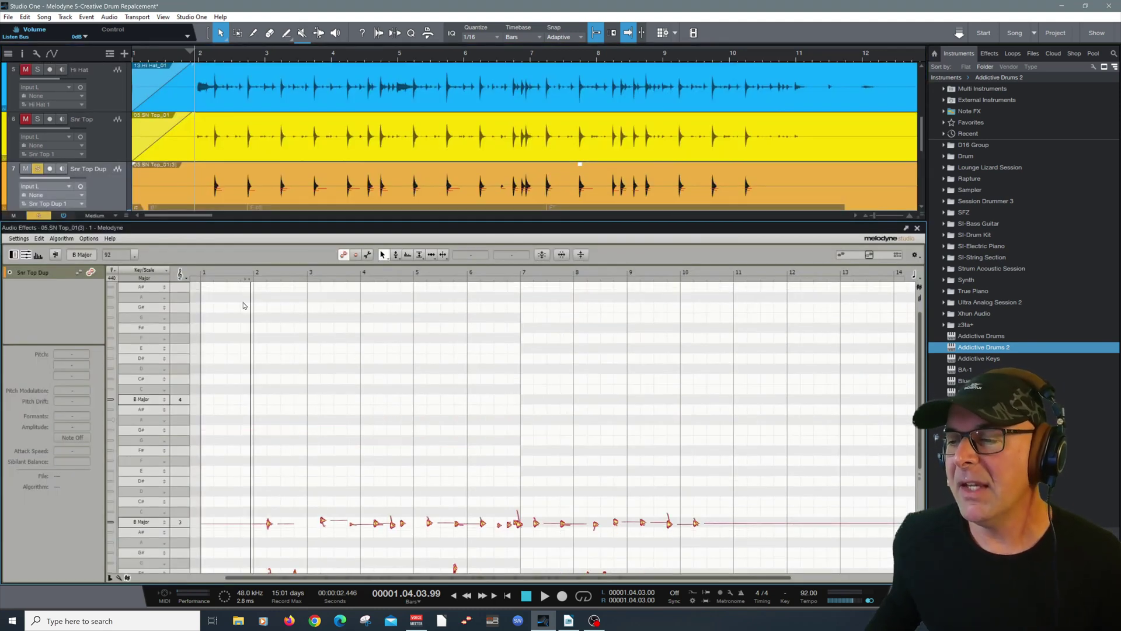
scroll(331, 347, down, 1)
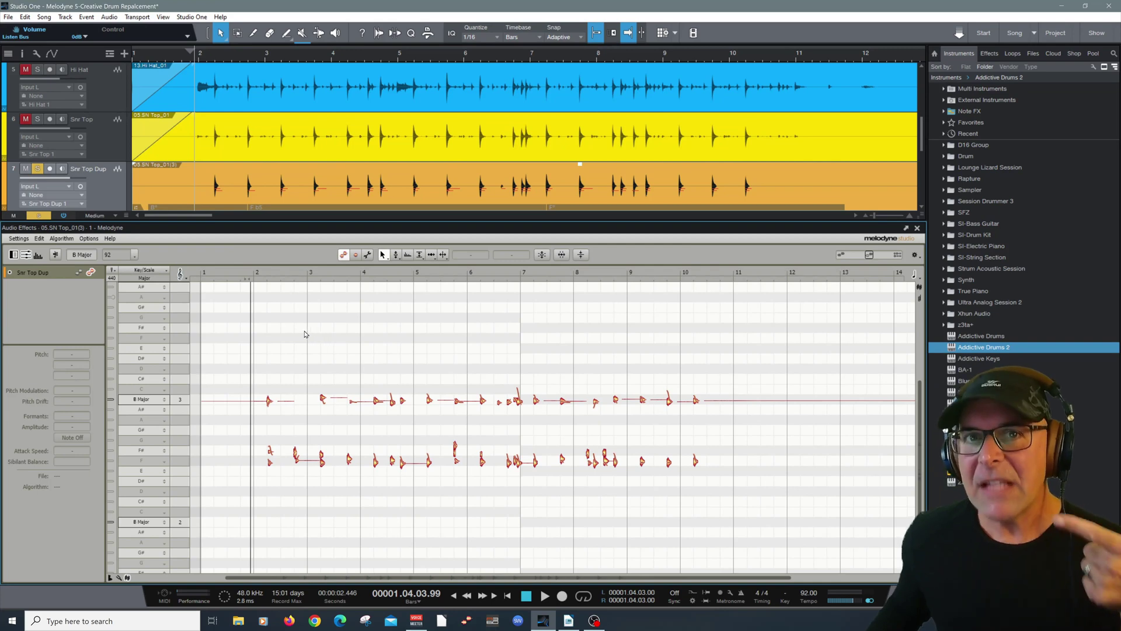
Switch detection to the Percussive algorithm and redetect the snare audio
click(57, 239)
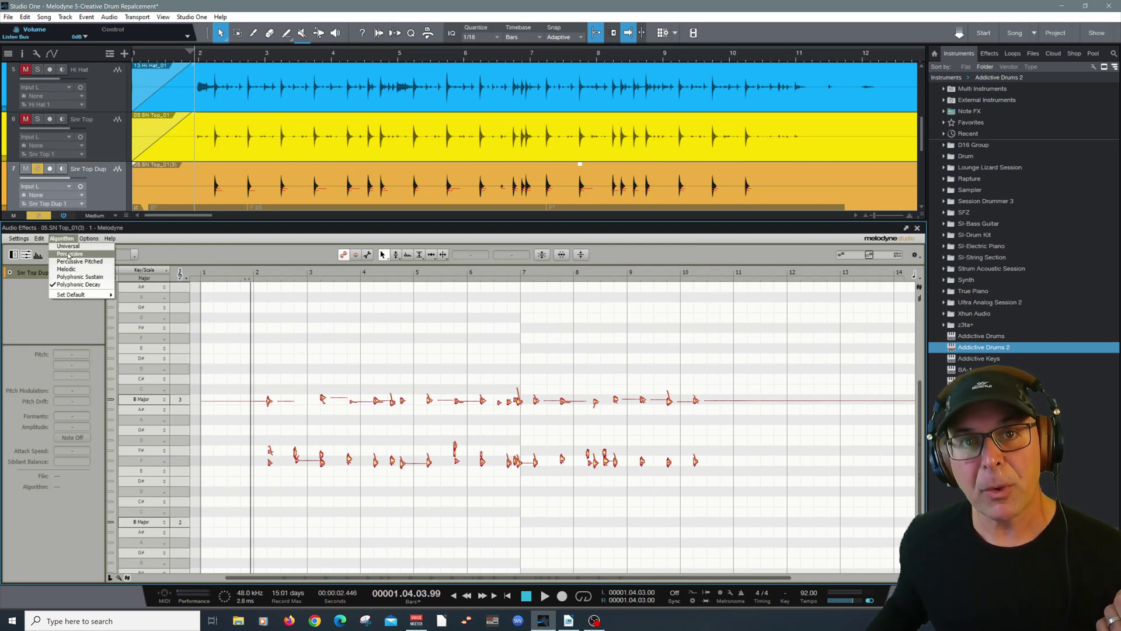
click(69, 253)
click(543, 319)
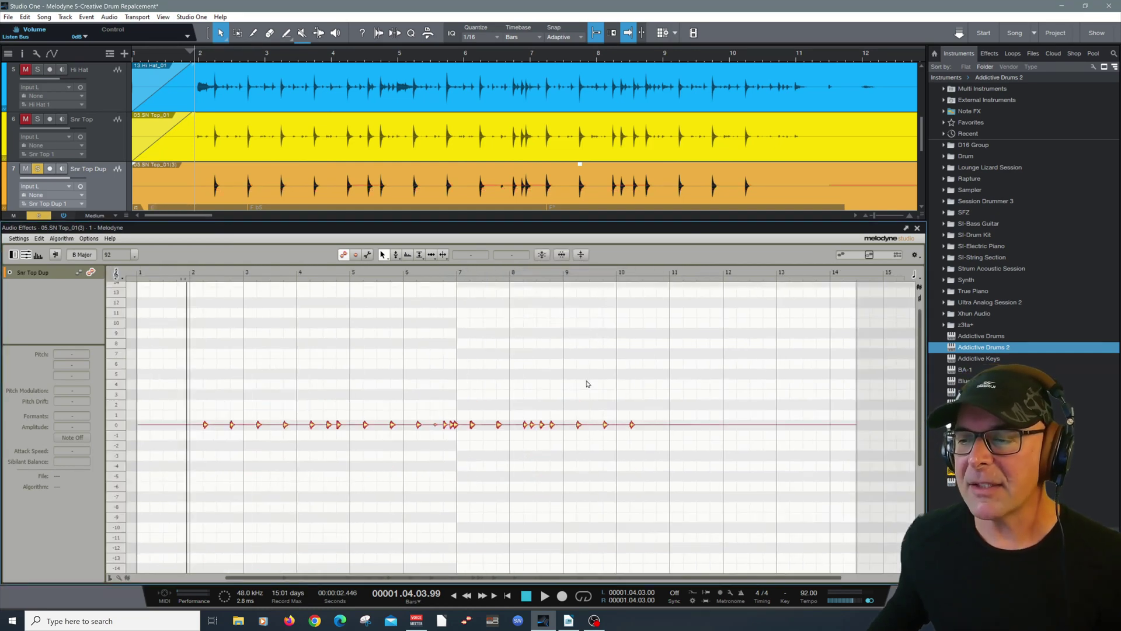
Zoom in on the snare hits, then return to the main editing tool
right_click(279, 400)
click(280, 403)
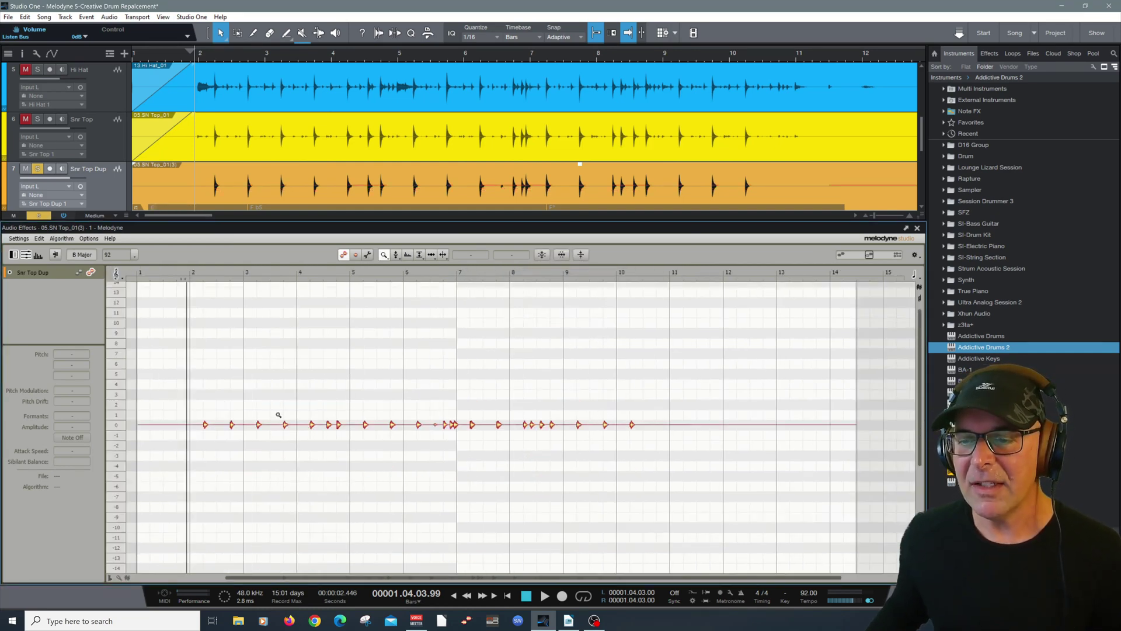
drag(278, 418, 312, 514)
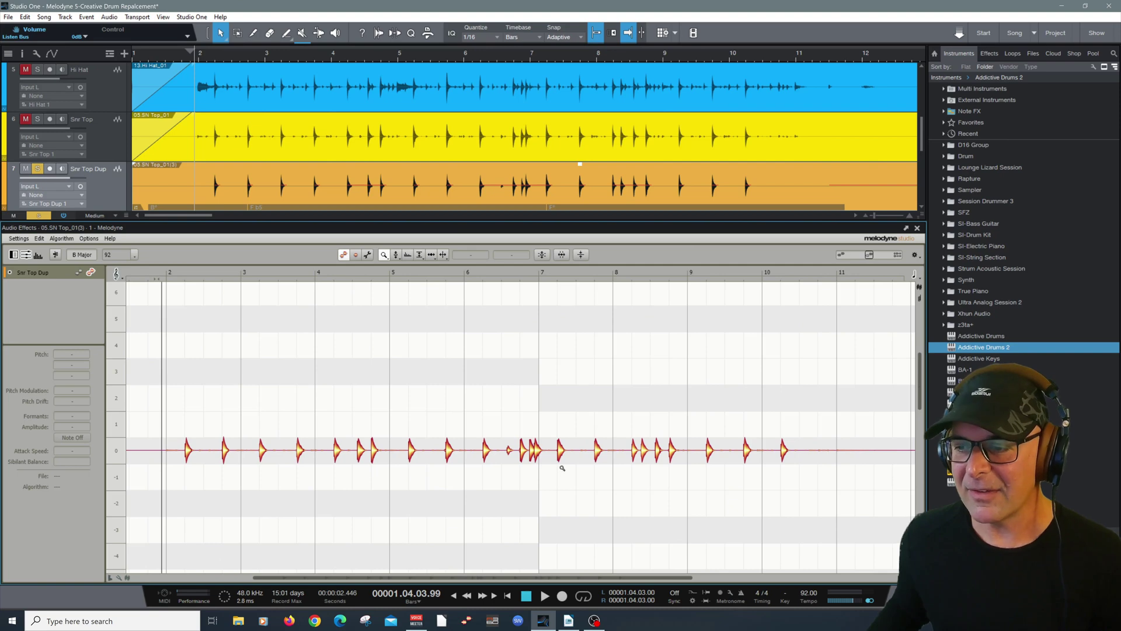
right_click(501, 376)
click(496, 366)
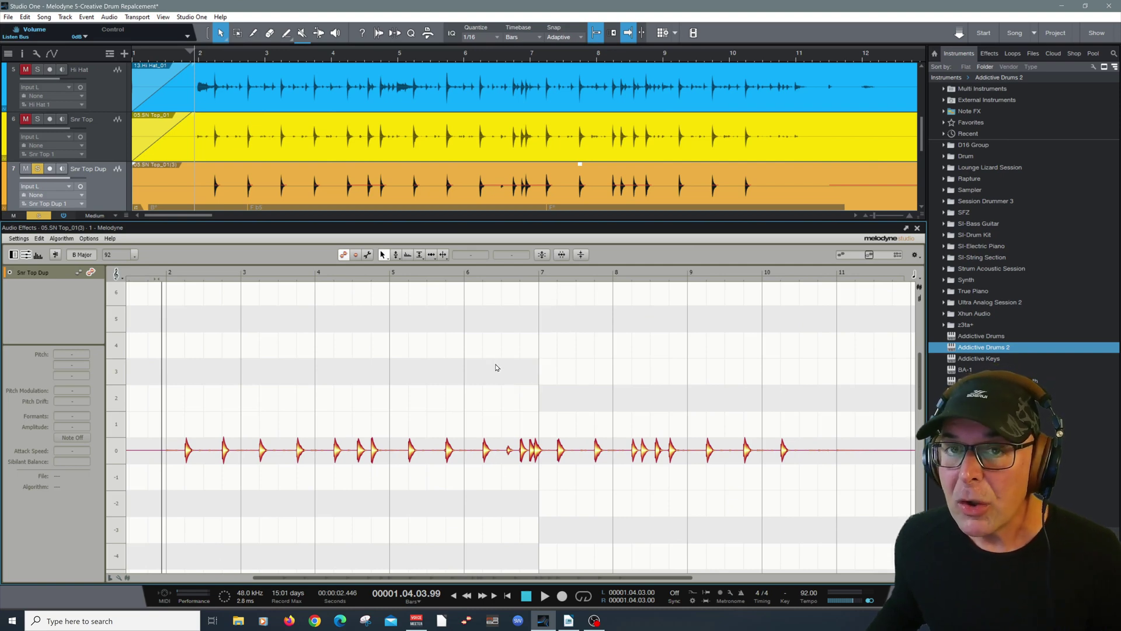
right_click(496, 370)
click(497, 373)
drag(499, 385, 590, 463)
right_click(589, 463)
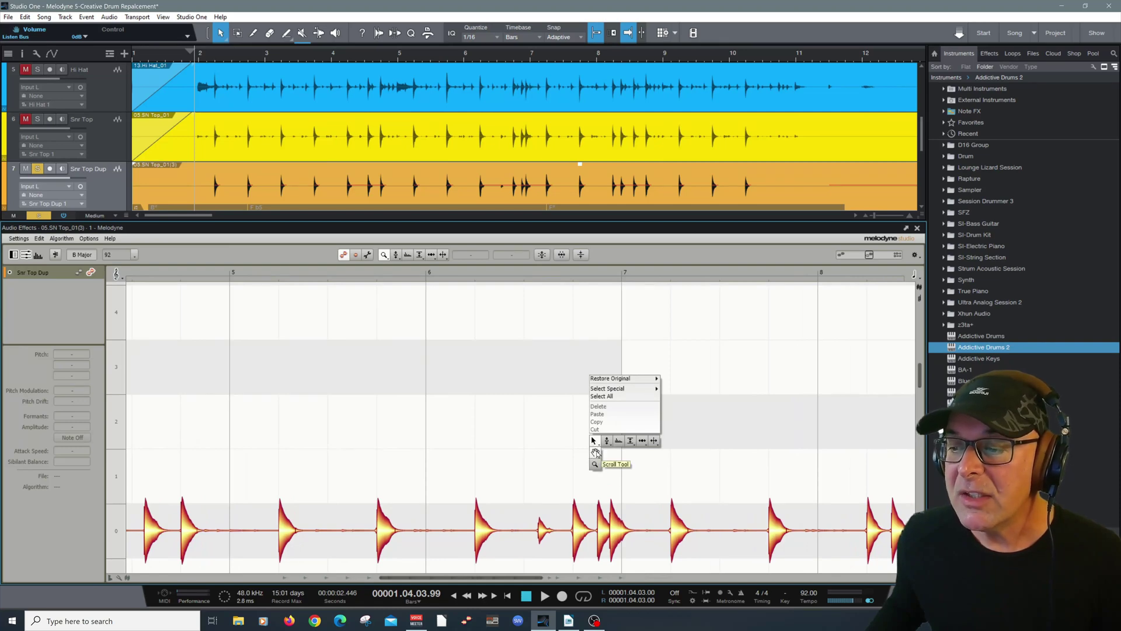
click(594, 452)
drag(594, 451, 476, 305)
right_click(475, 306)
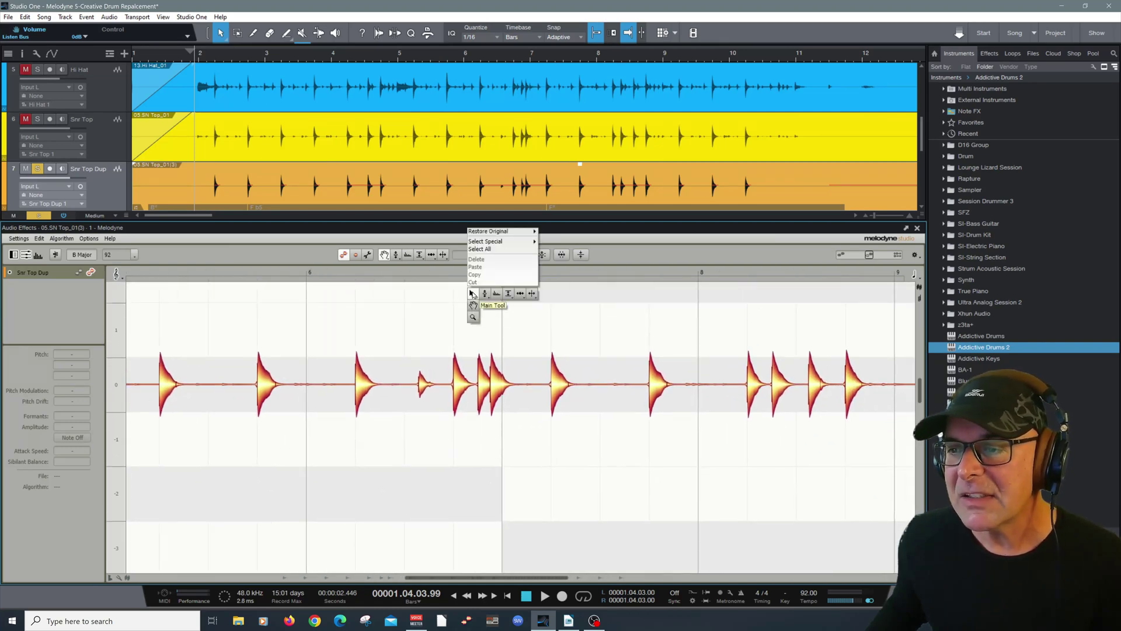
click(472, 304)
right_click(417, 329)
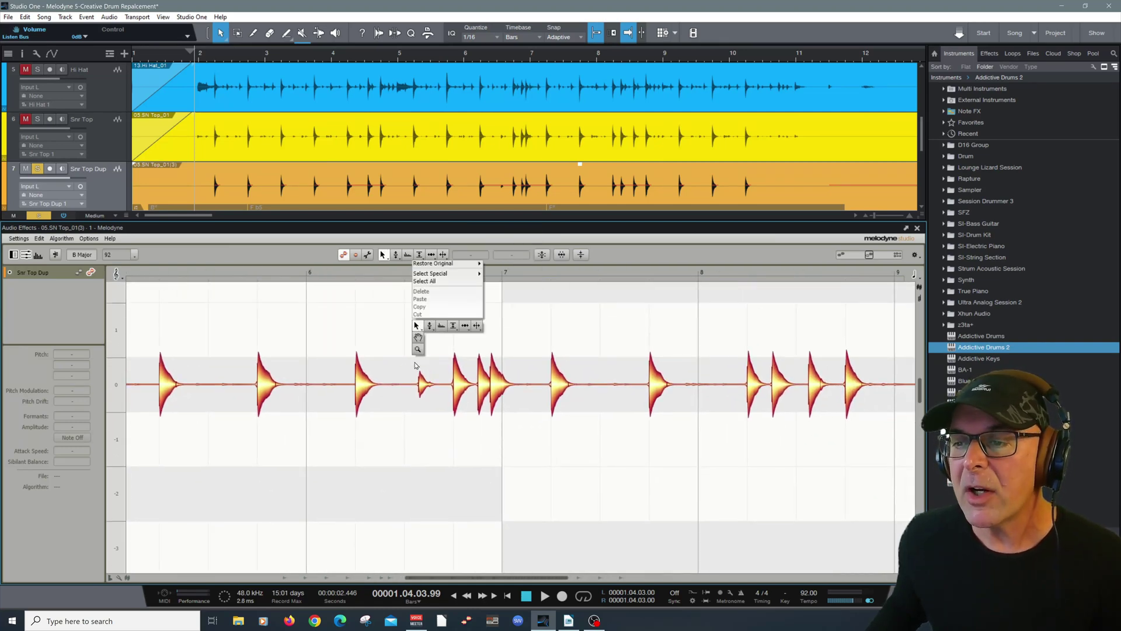
click(421, 384)
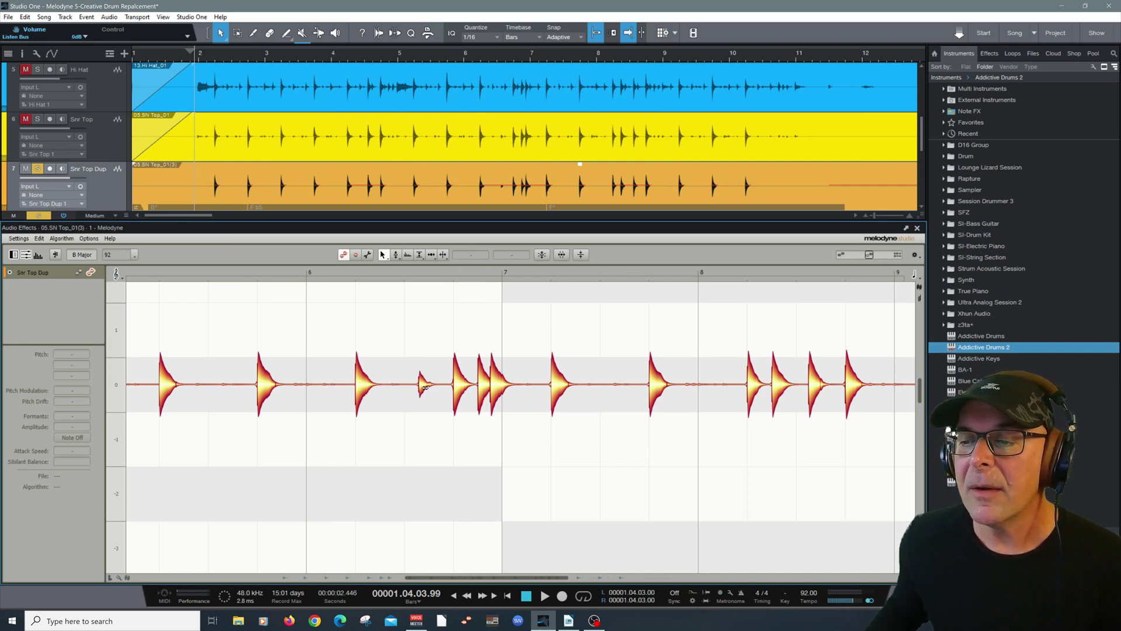
right_click(428, 354)
click(423, 368)
click(421, 376)
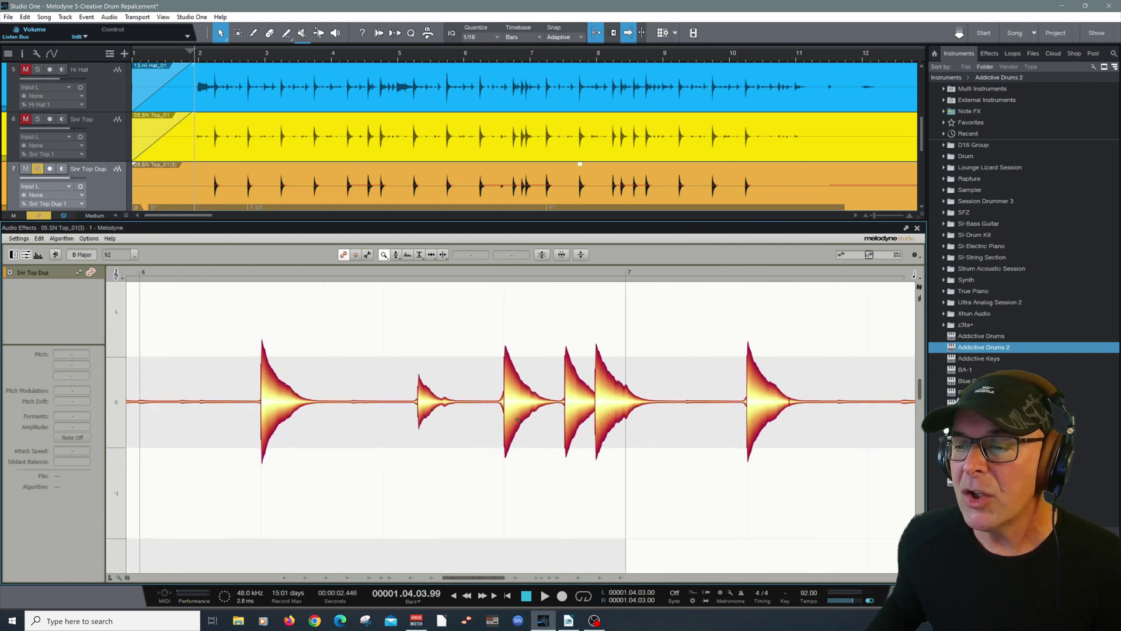
right_click(490, 327)
click(493, 326)
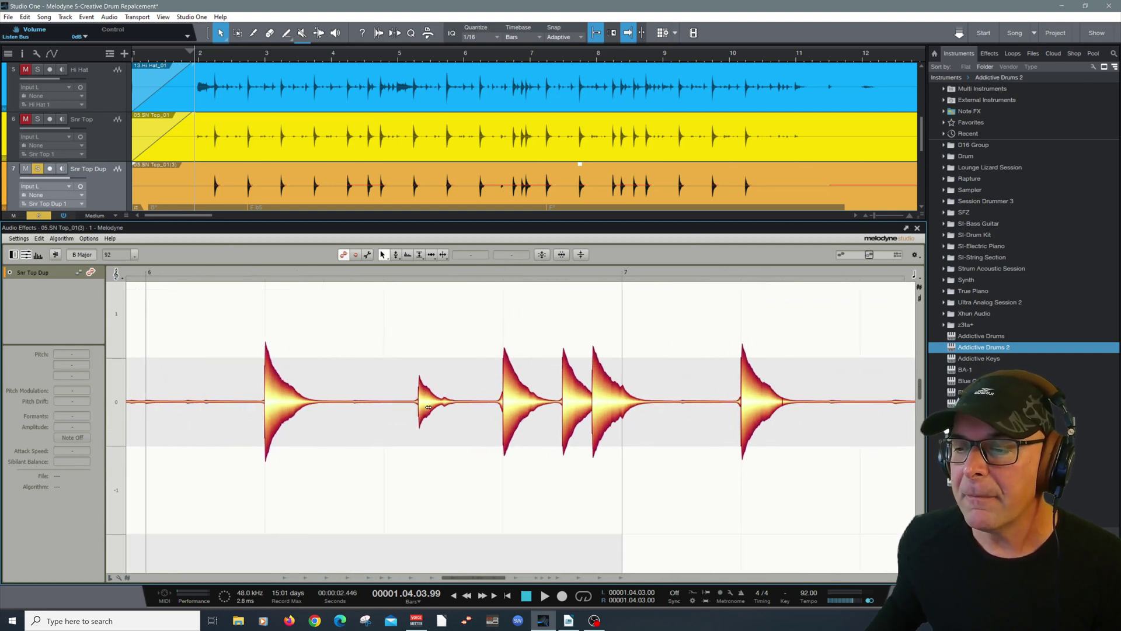
click(446, 404)
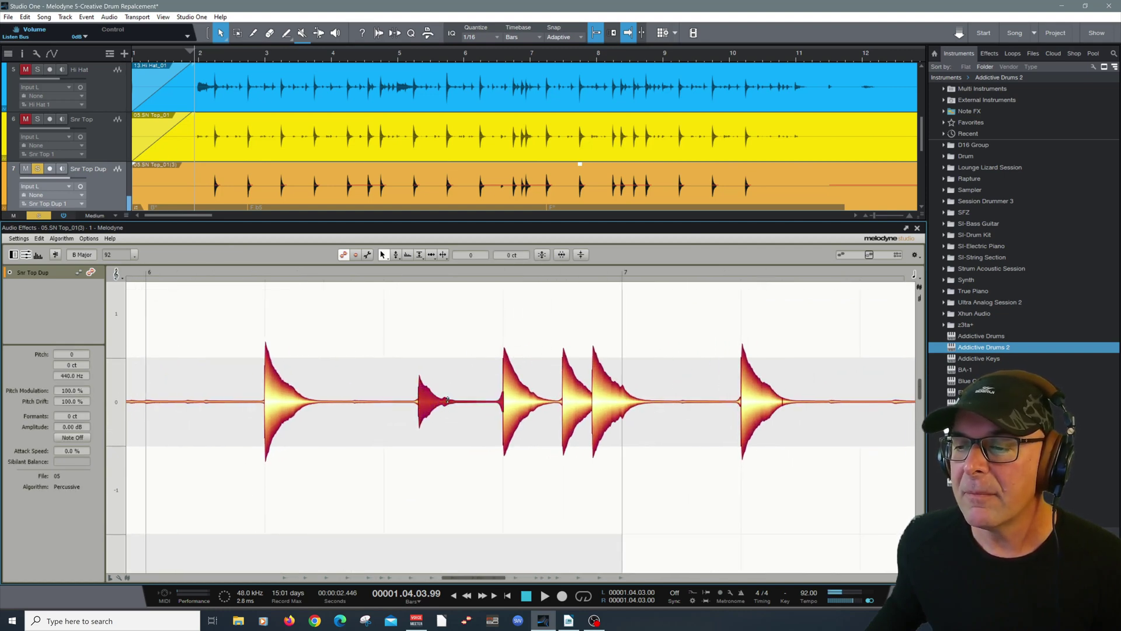
click(188, 271)
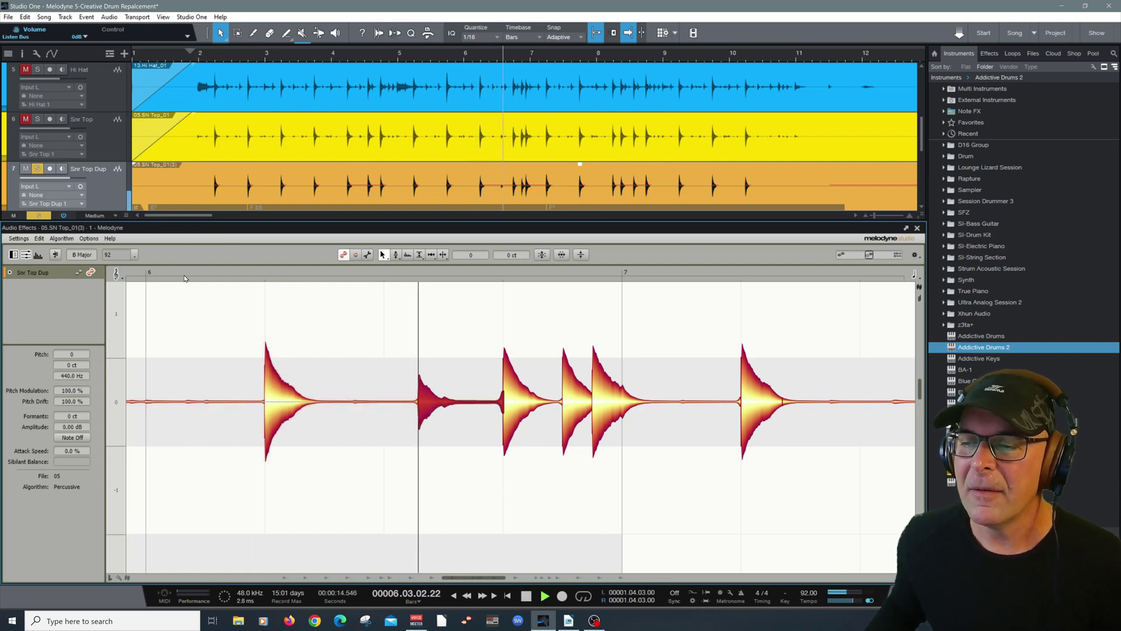
key(space)
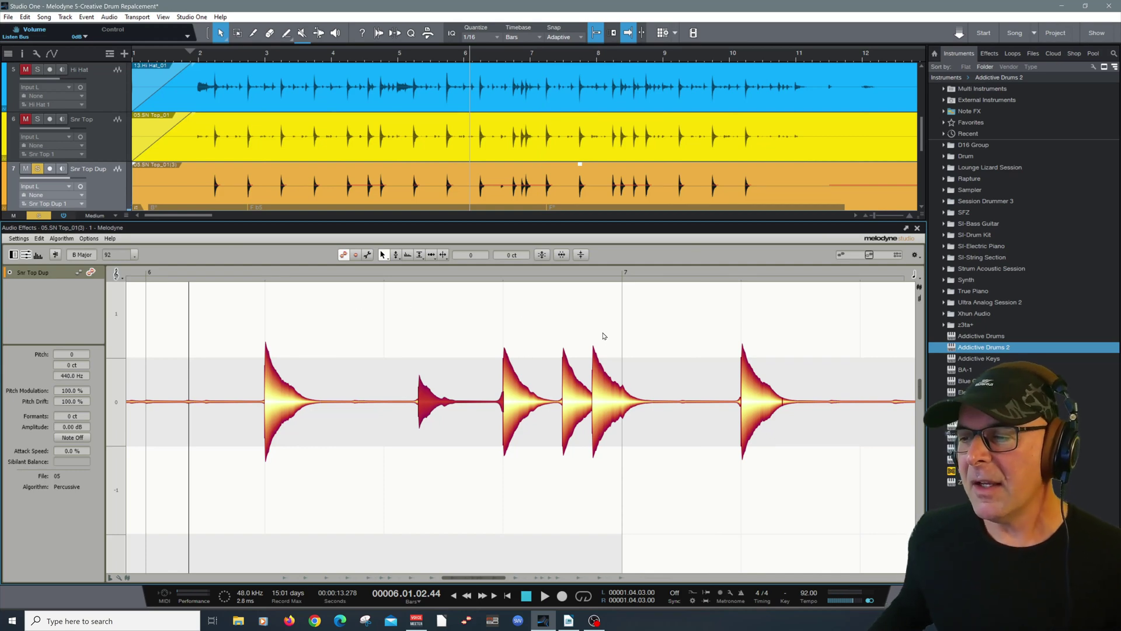
right_click(430, 313)
Zoom the Melodyne view in on bars 6 to 7 with the Zoom tool
click(388, 328)
right_click(387, 327)
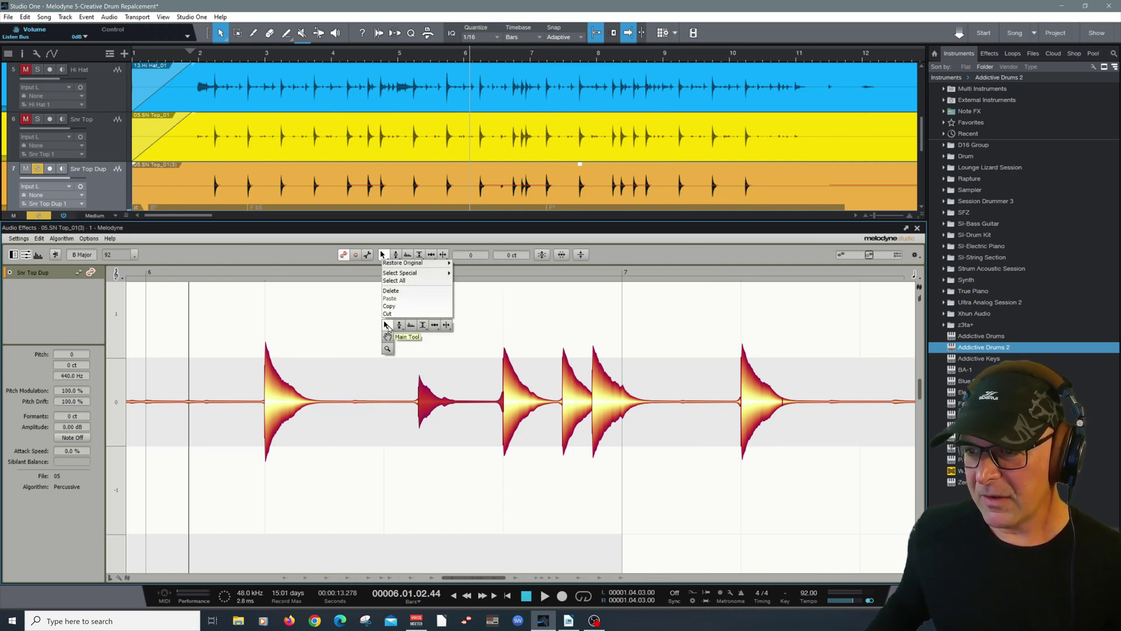
click(386, 347)
drag(376, 359, 334, 344)
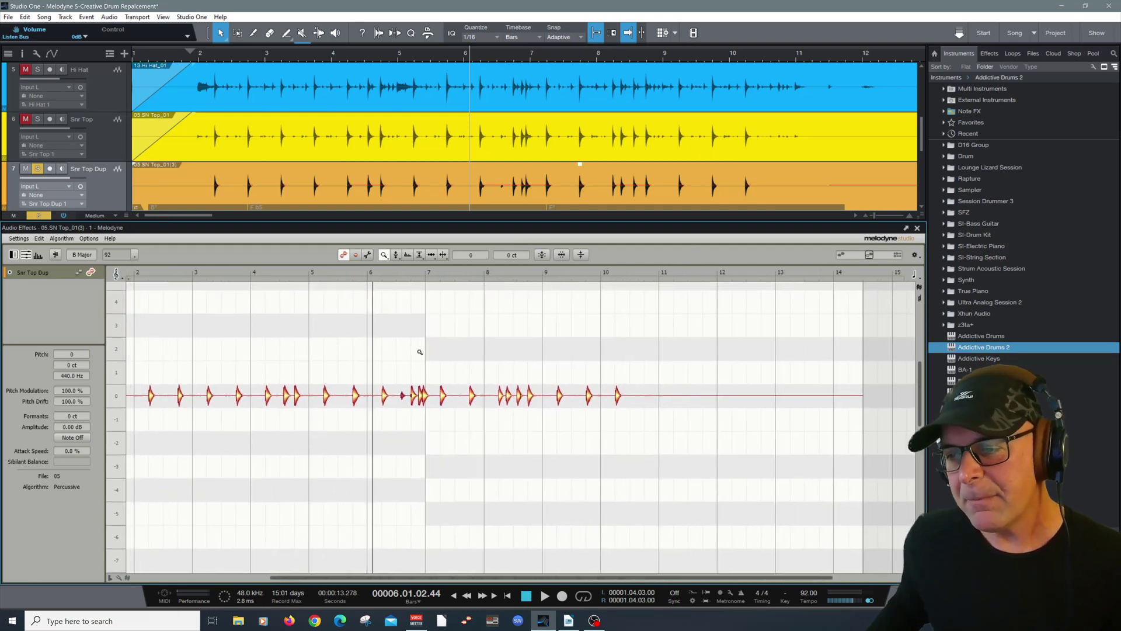
drag(420, 353, 568, 447)
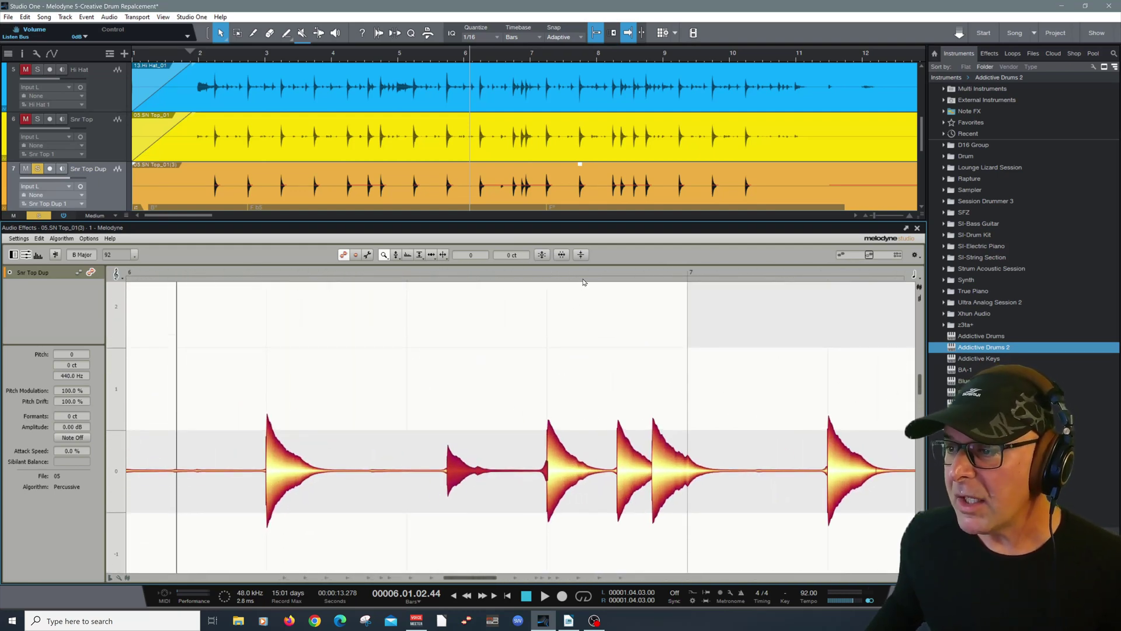
Boost the quiet snare hit after bar 6 by about +11.5 dB with the Amplitude tool, then close Melodyne
click(419, 255)
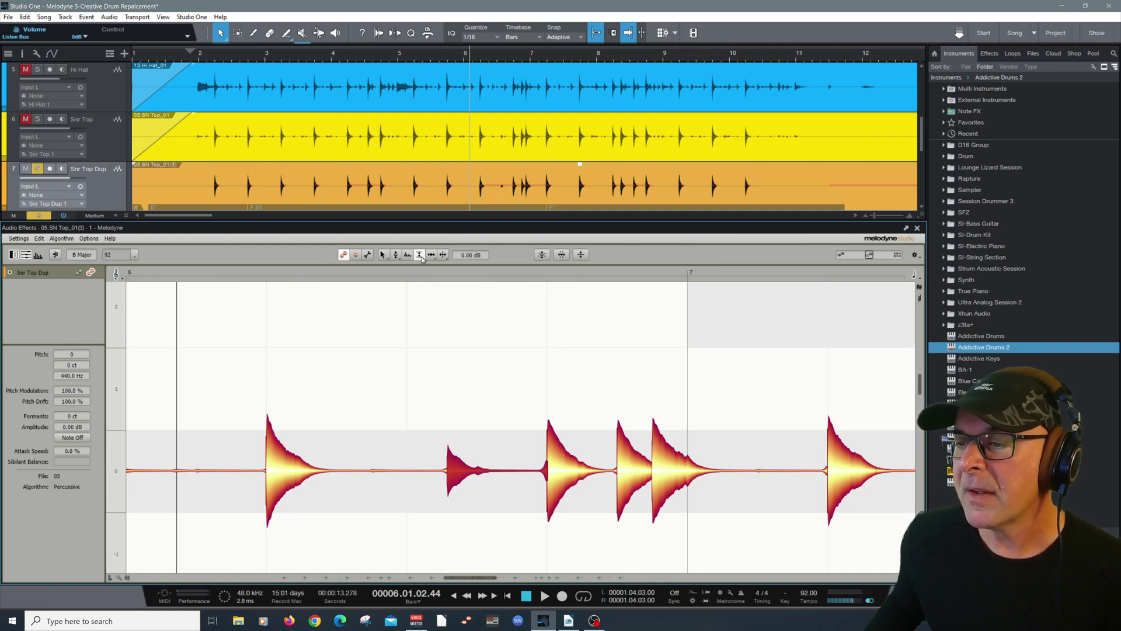
drag(461, 470, 462, 422)
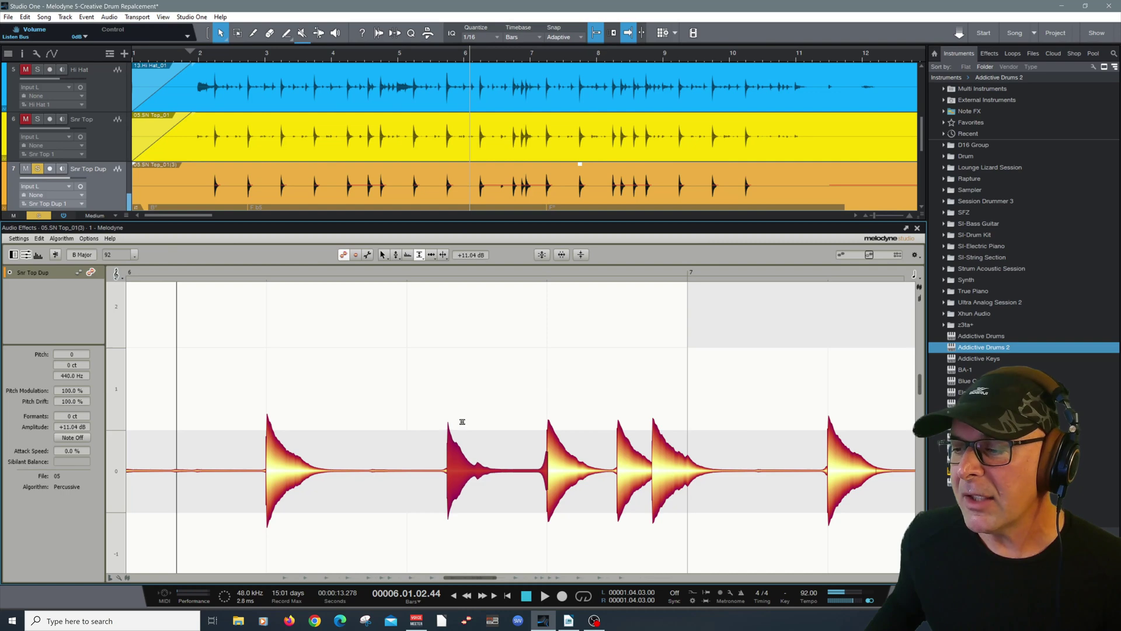
click(463, 384)
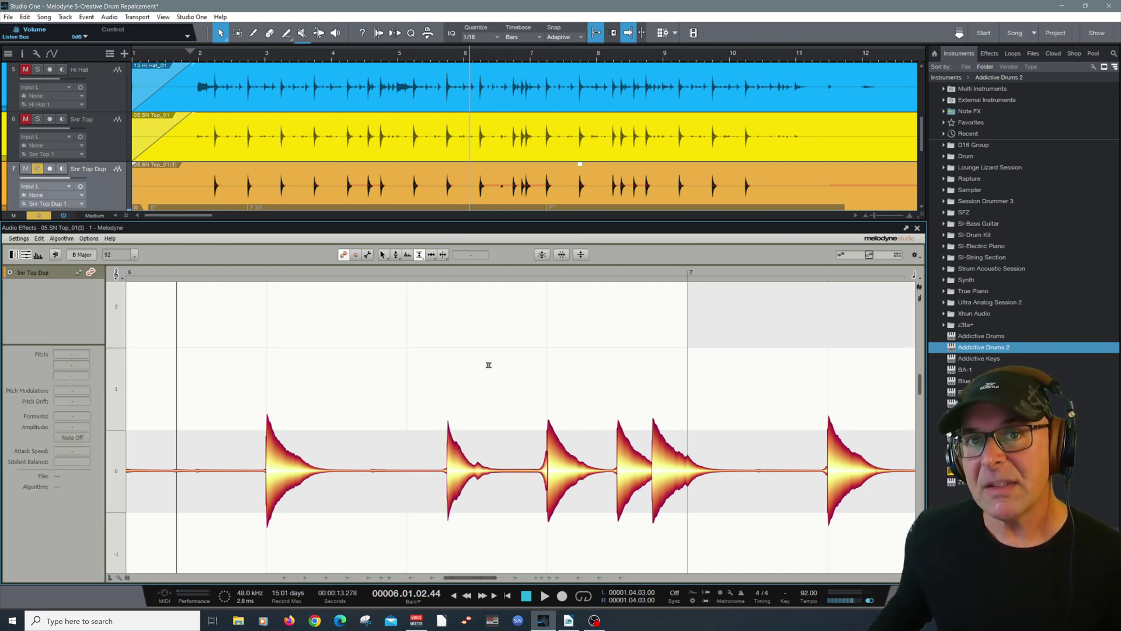
click(919, 227)
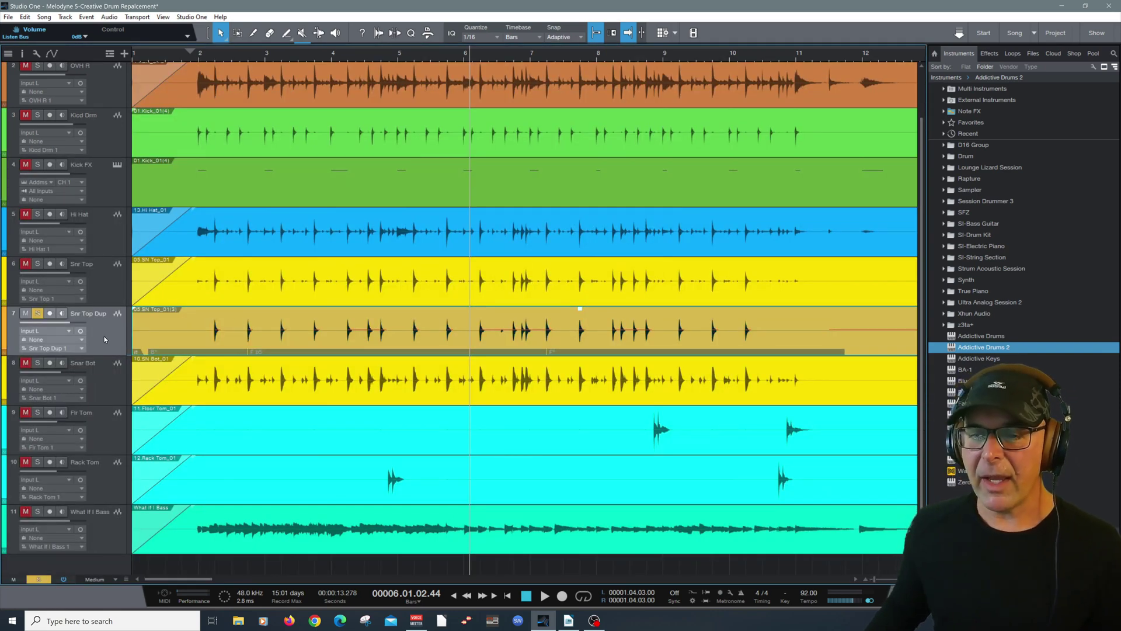
Add a new instrument track and copy the Snr Top Dup event onto it
click(65, 17)
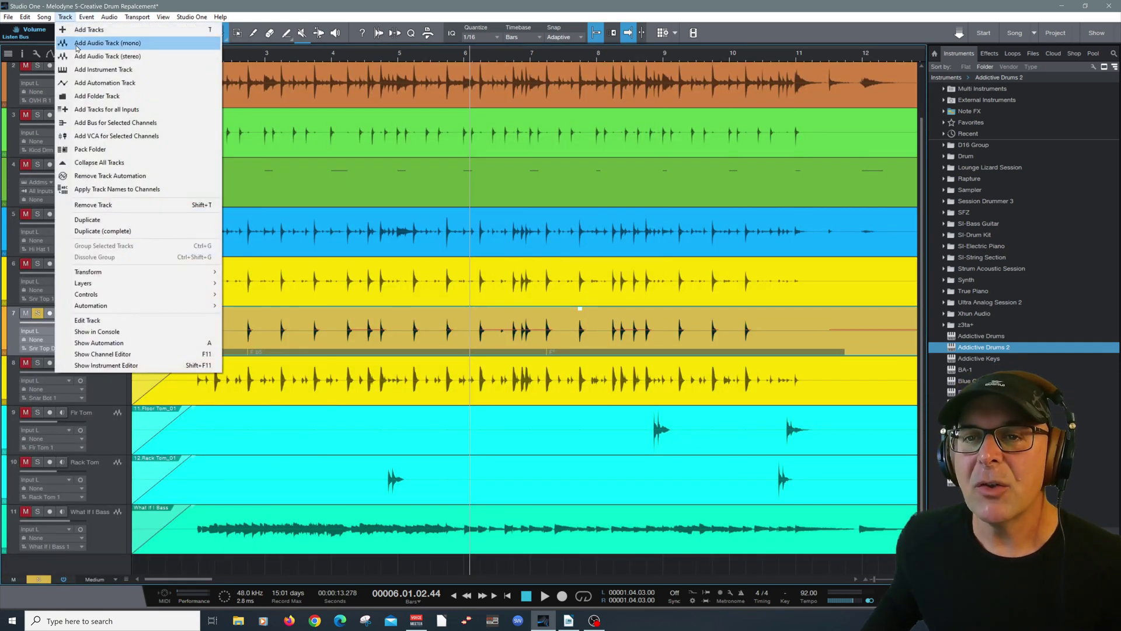
click(95, 71)
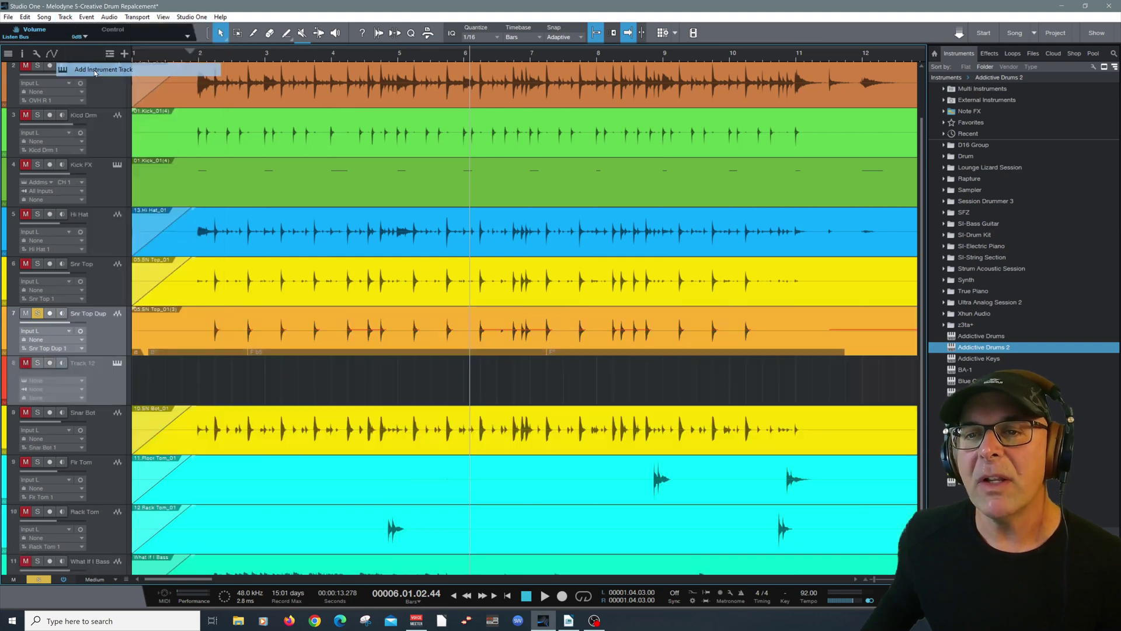
drag(194, 346, 204, 381)
Solo only the new track, rename it Snare2Midi, and drop Addictive Drums 2 onto it
scroll(164, 313, down, 1)
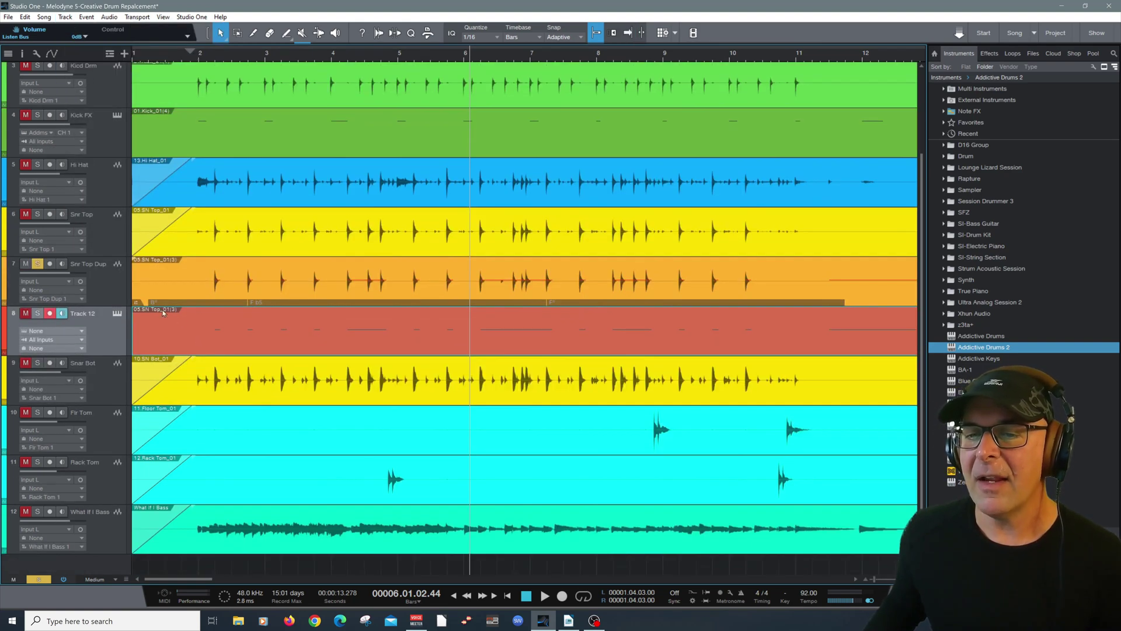
click(40, 265)
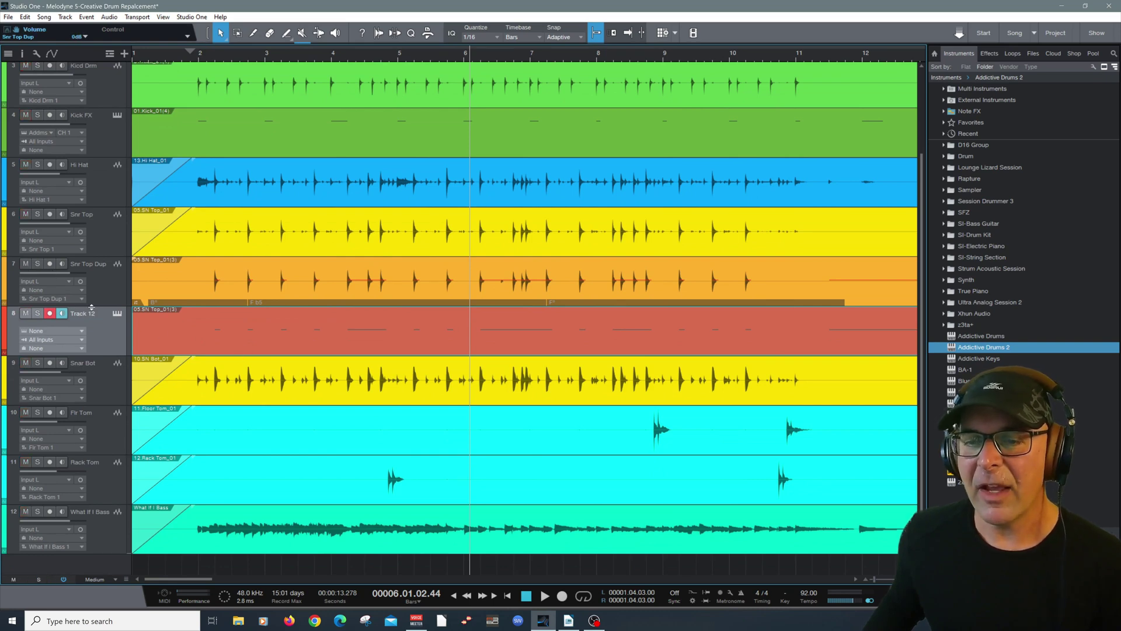
click(38, 313)
double_click(84, 315)
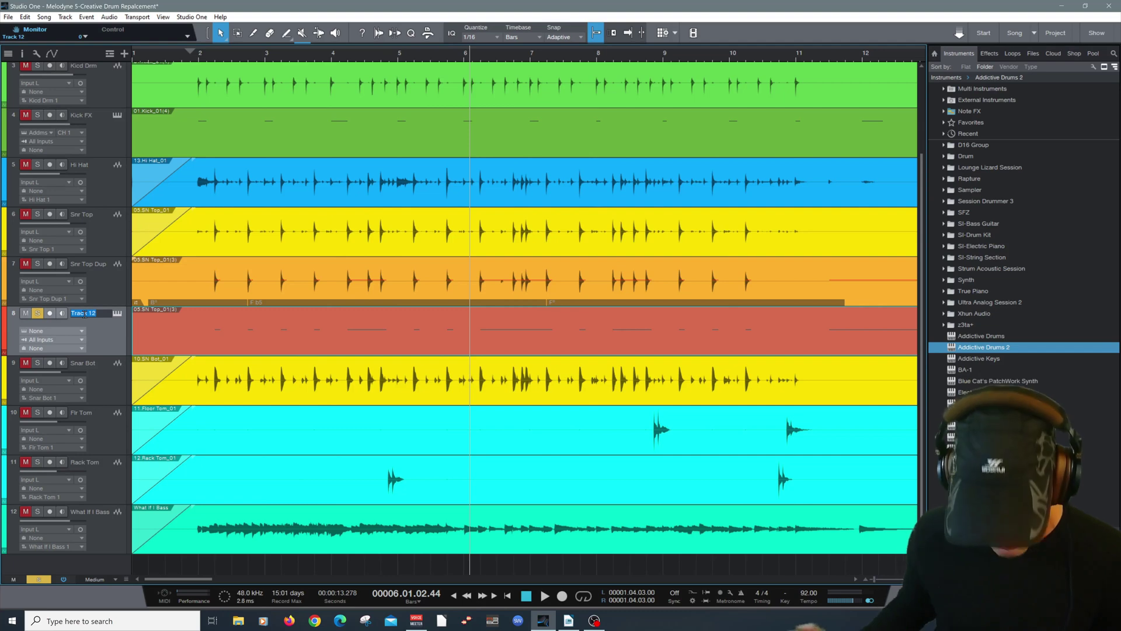
text(Sna)
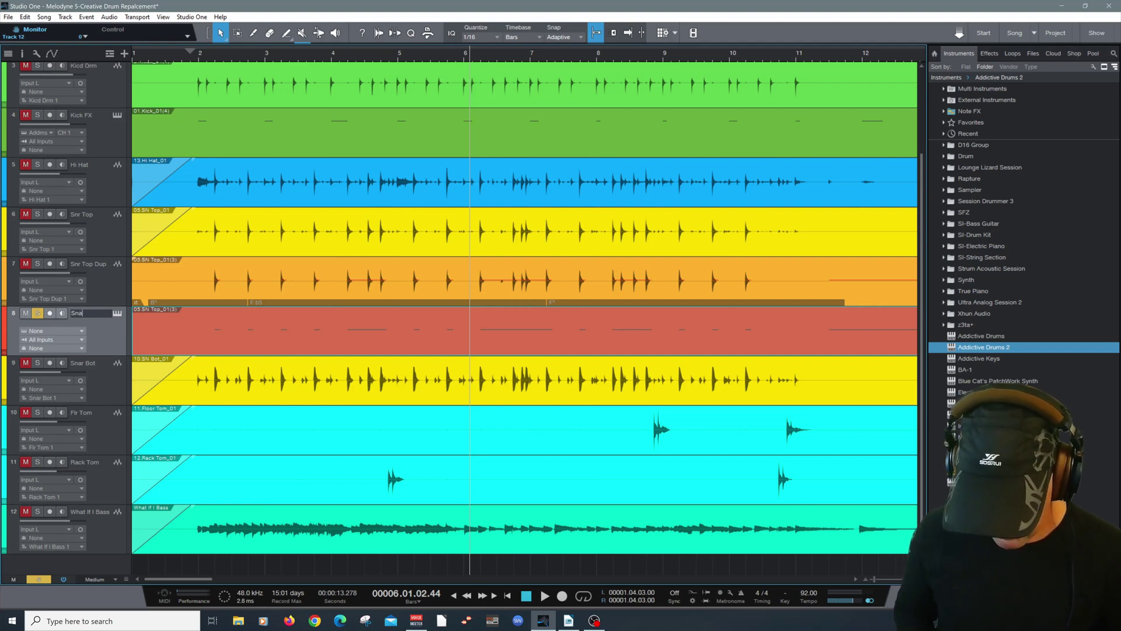
text(re2Midi)
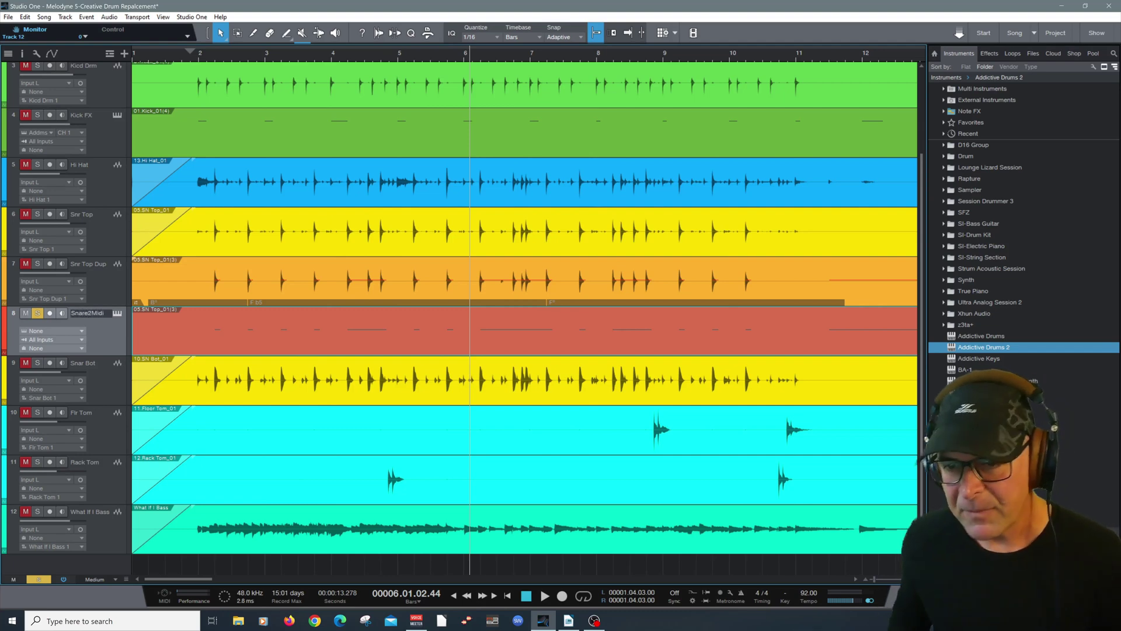
key(Return)
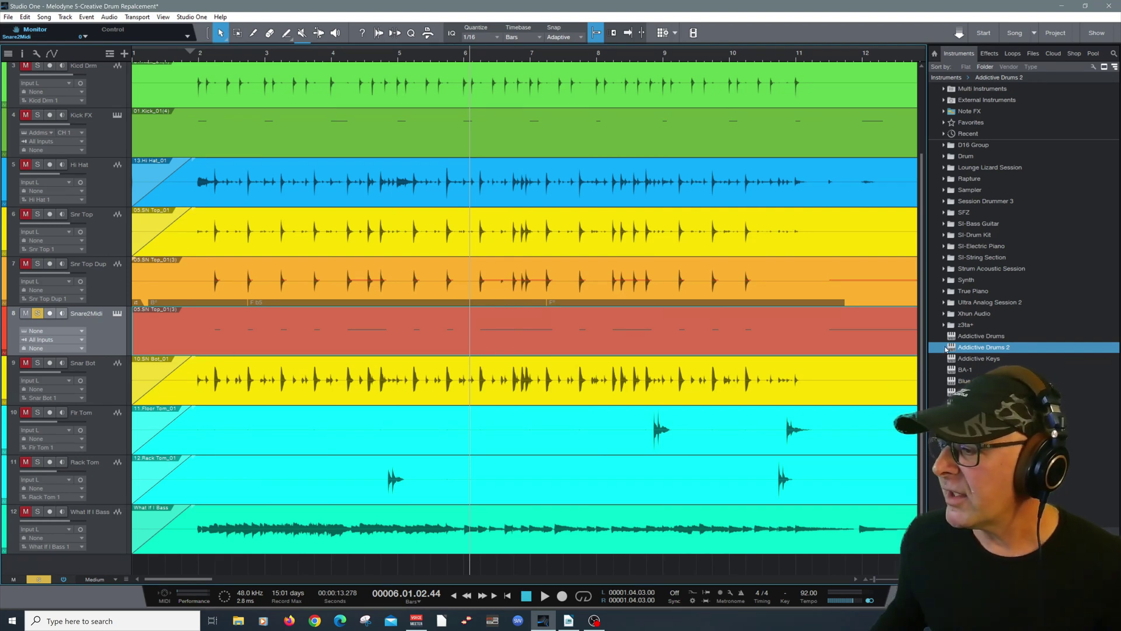
drag(970, 347, 115, 339)
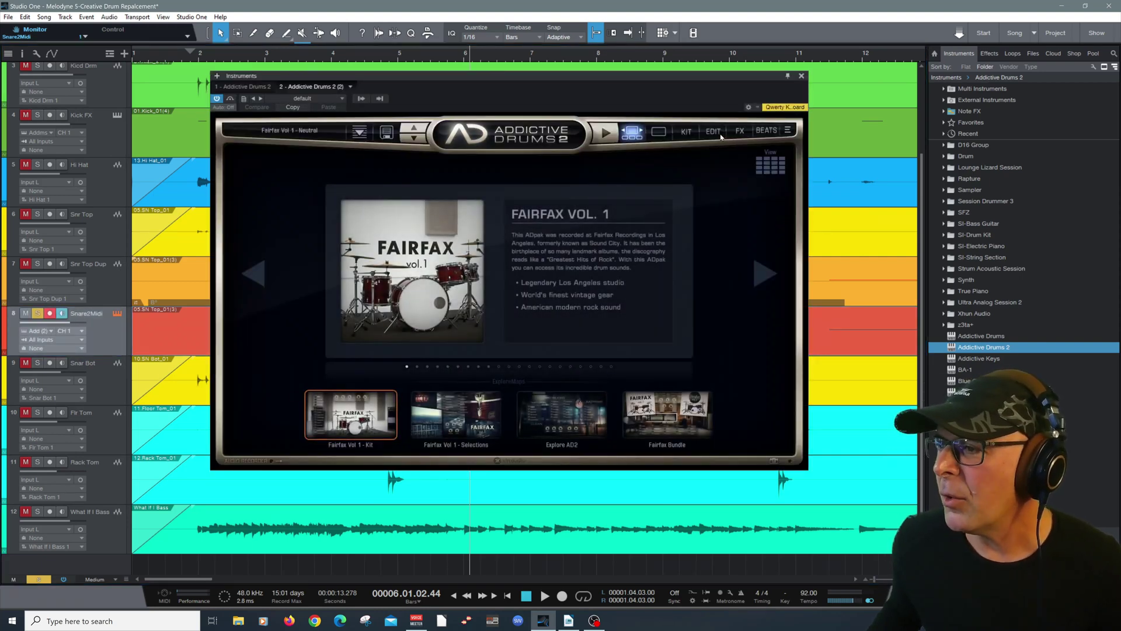
Load the Snare, SDS-V kitpiece into Addictive Drums 2's Flexi 2 slot and close the plug-in window
click(686, 131)
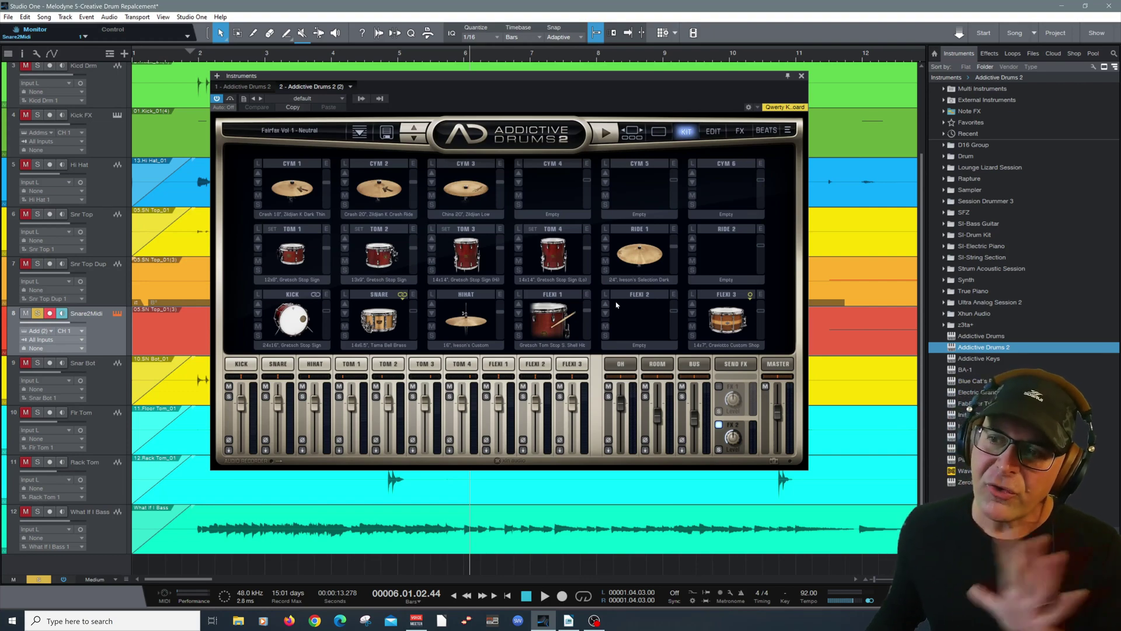
click(640, 319)
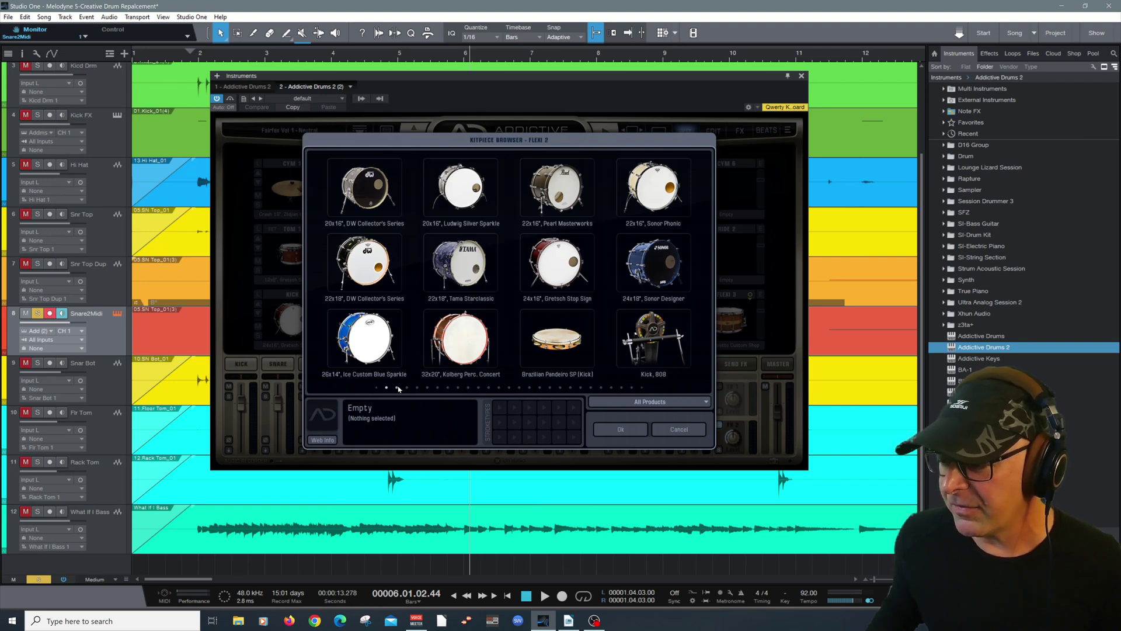
click(398, 388)
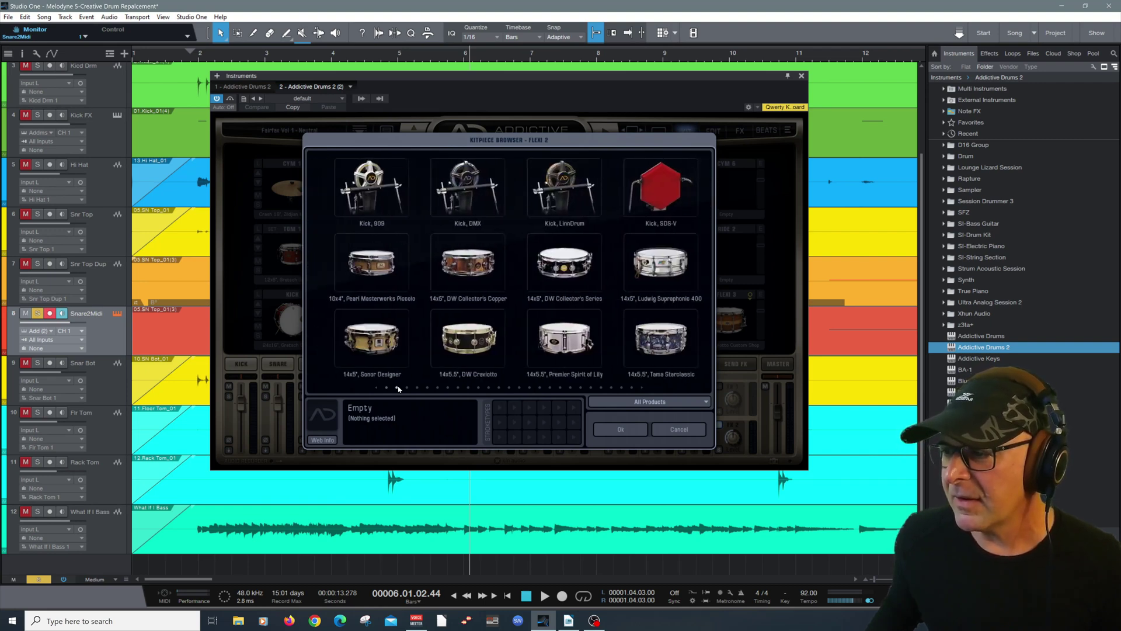
click(408, 388)
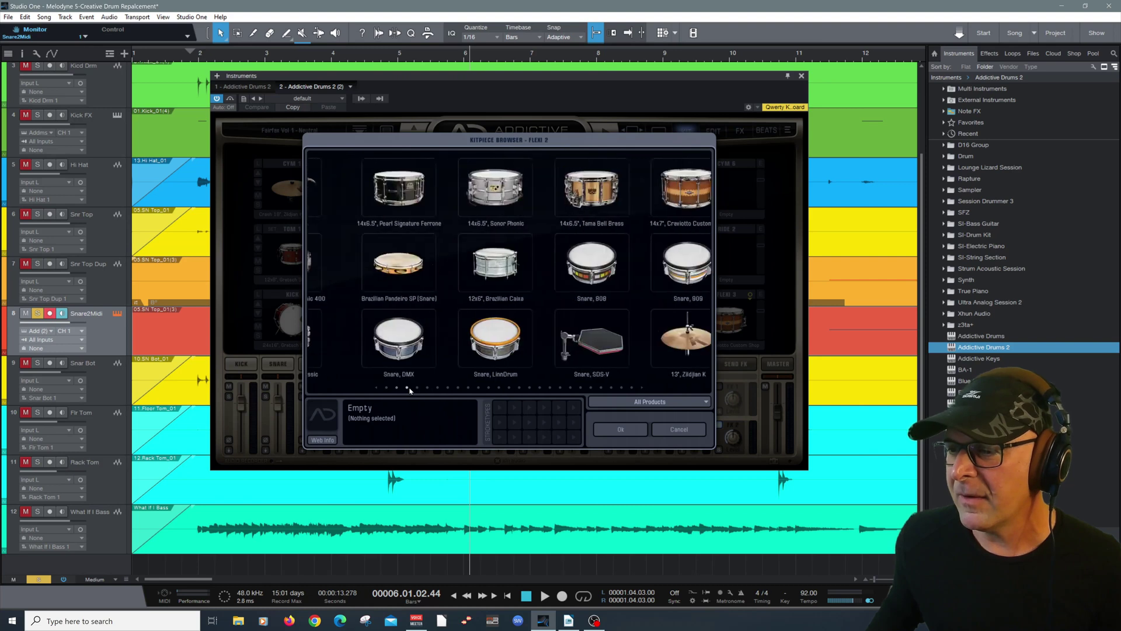
click(555, 337)
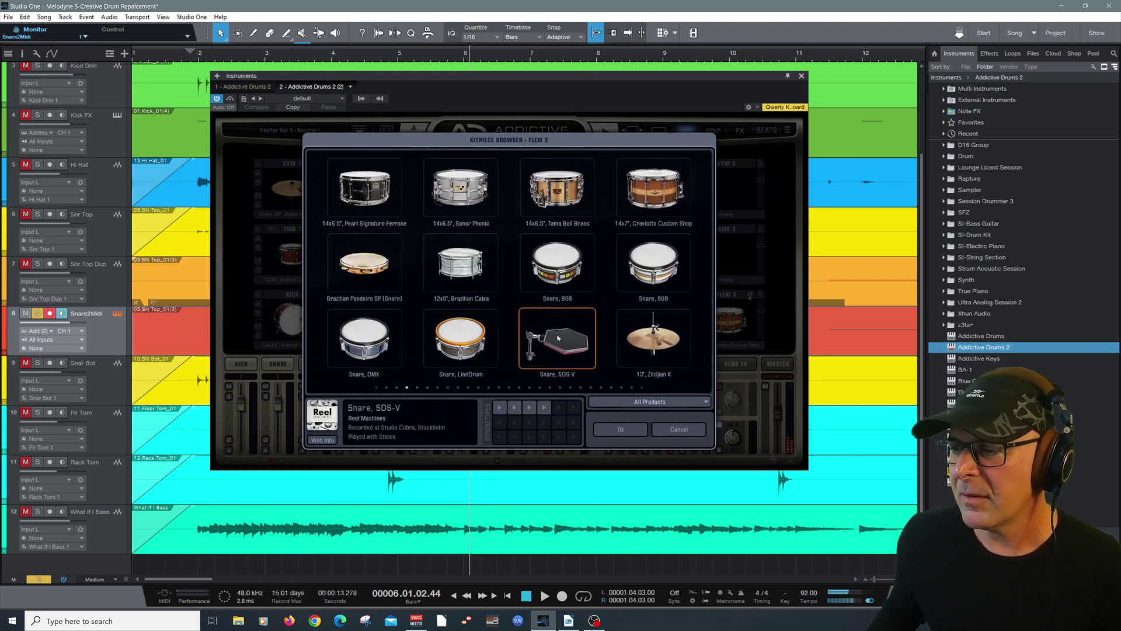
click(621, 430)
click(802, 77)
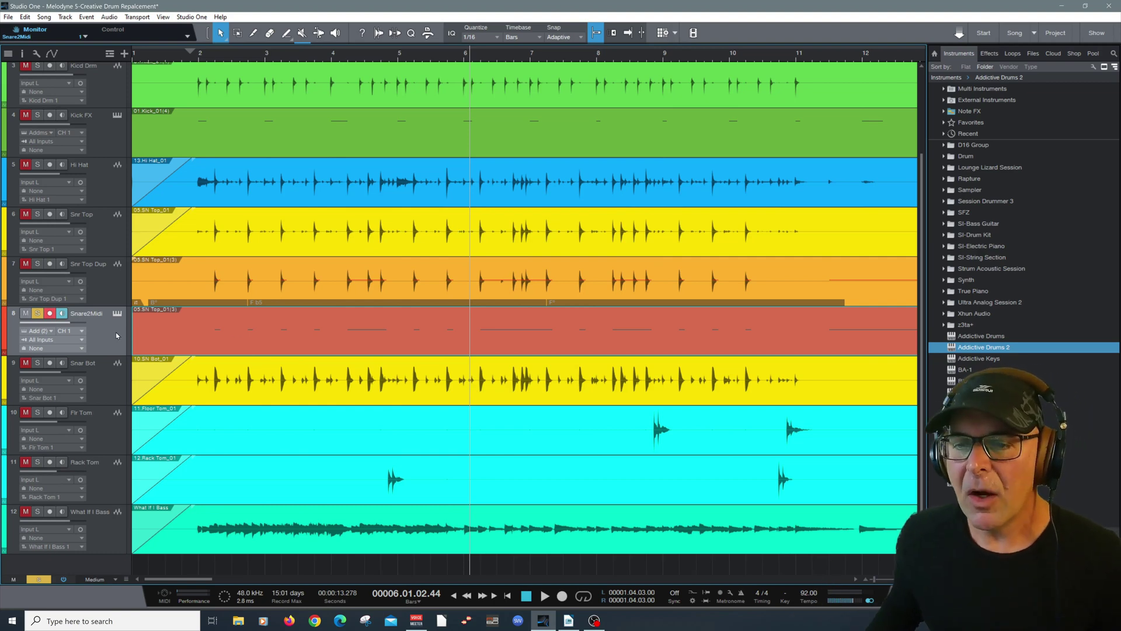
Set the velocity of every Snare2Midi note to 80%
double_click(161, 344)
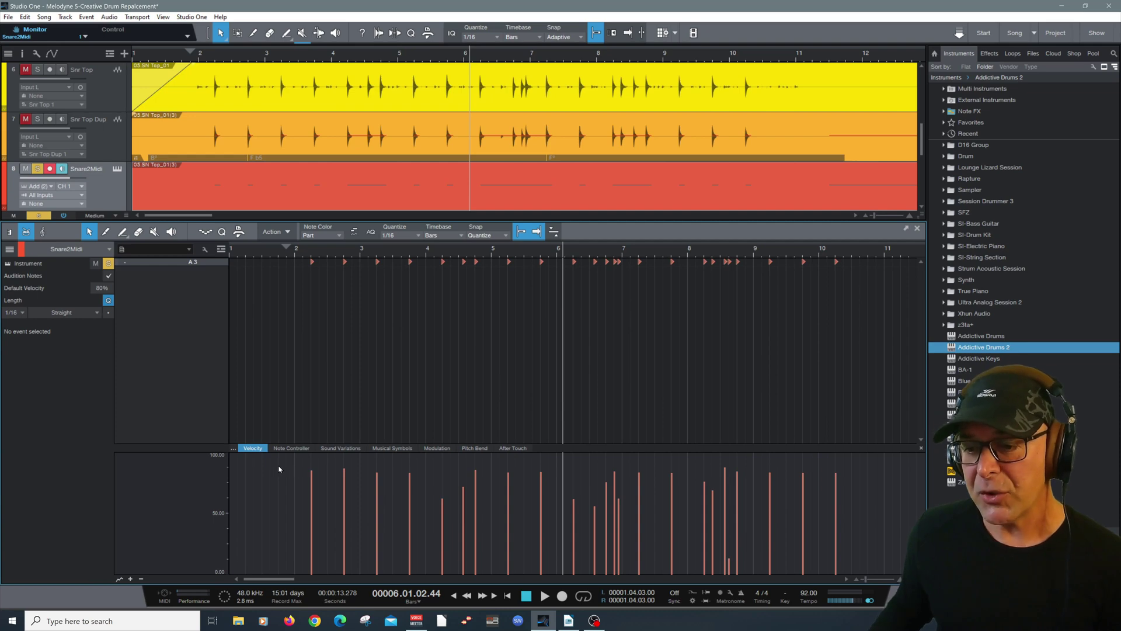
key(ctrl+a)
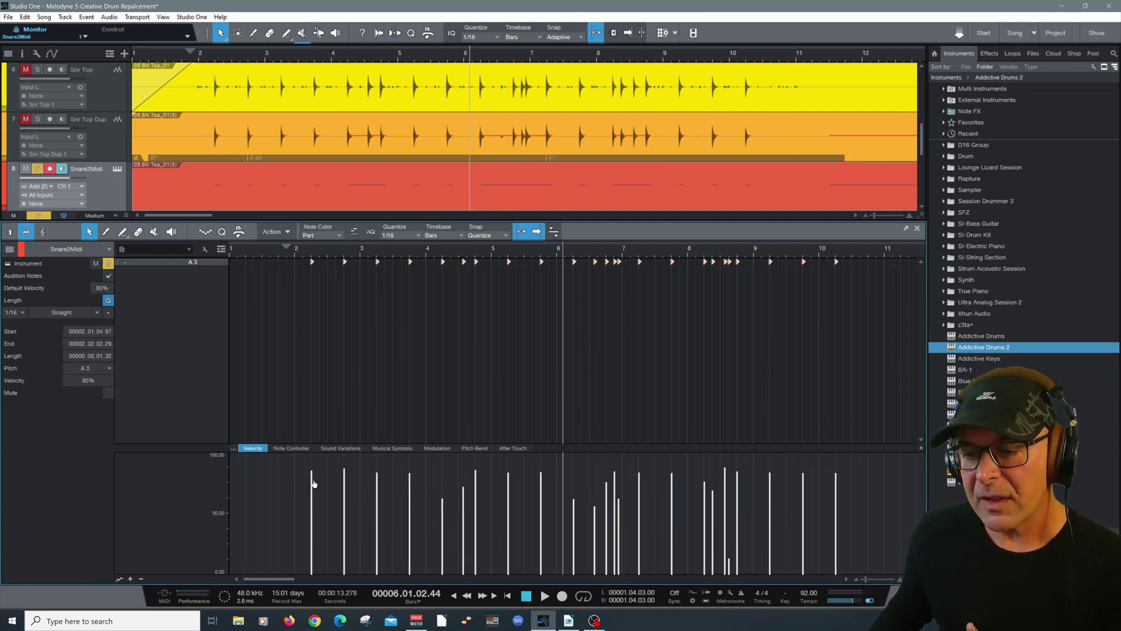
right_click(312, 490)
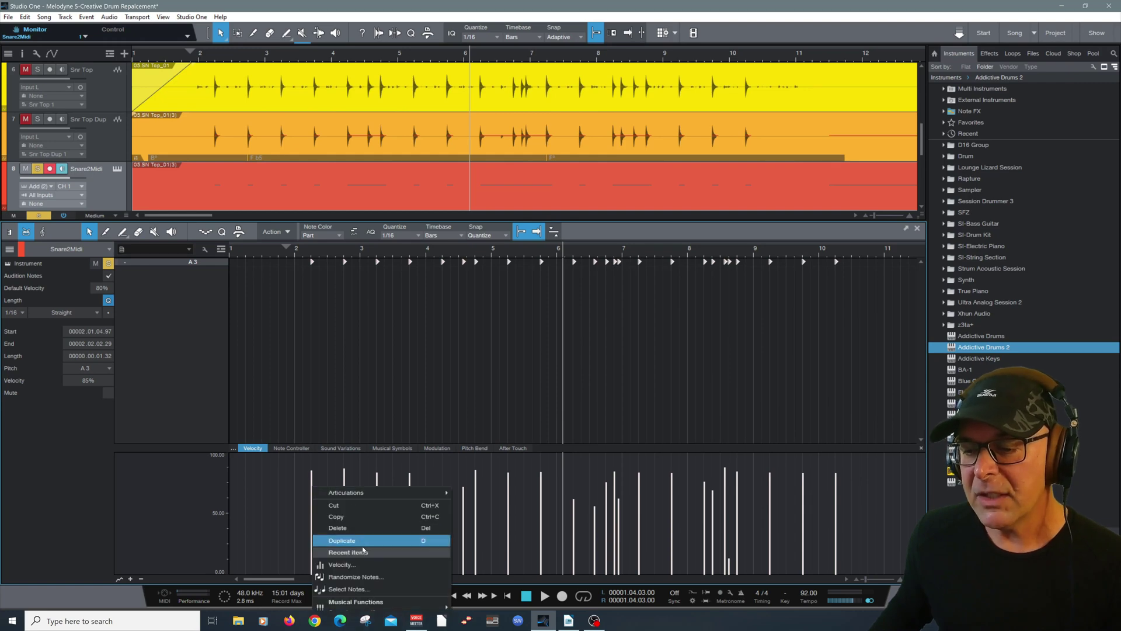
click(363, 564)
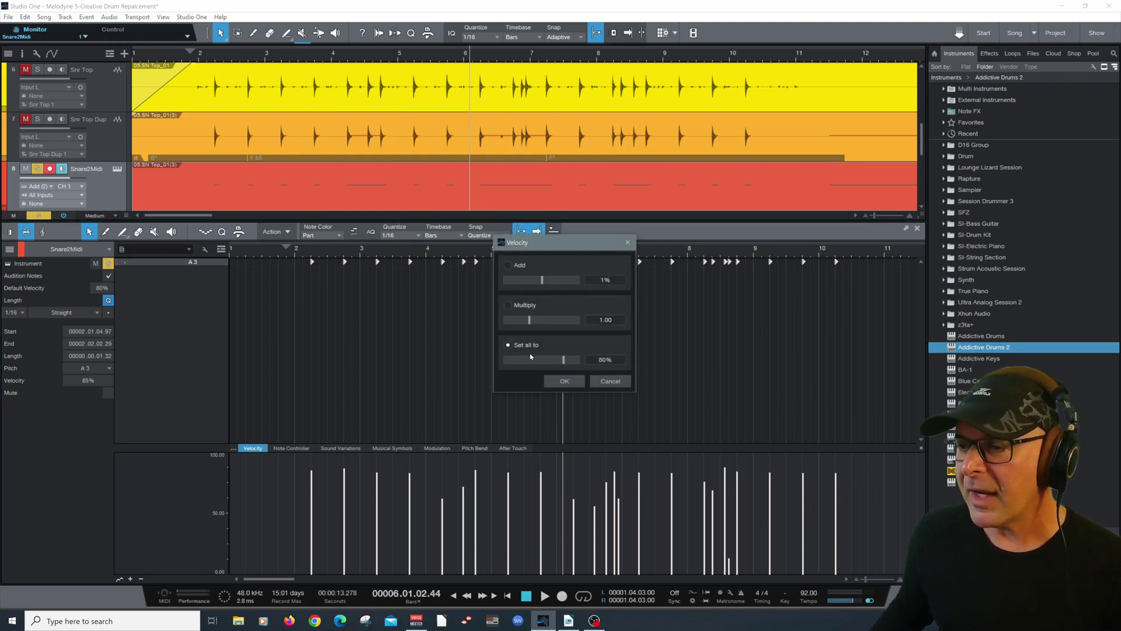
click(564, 381)
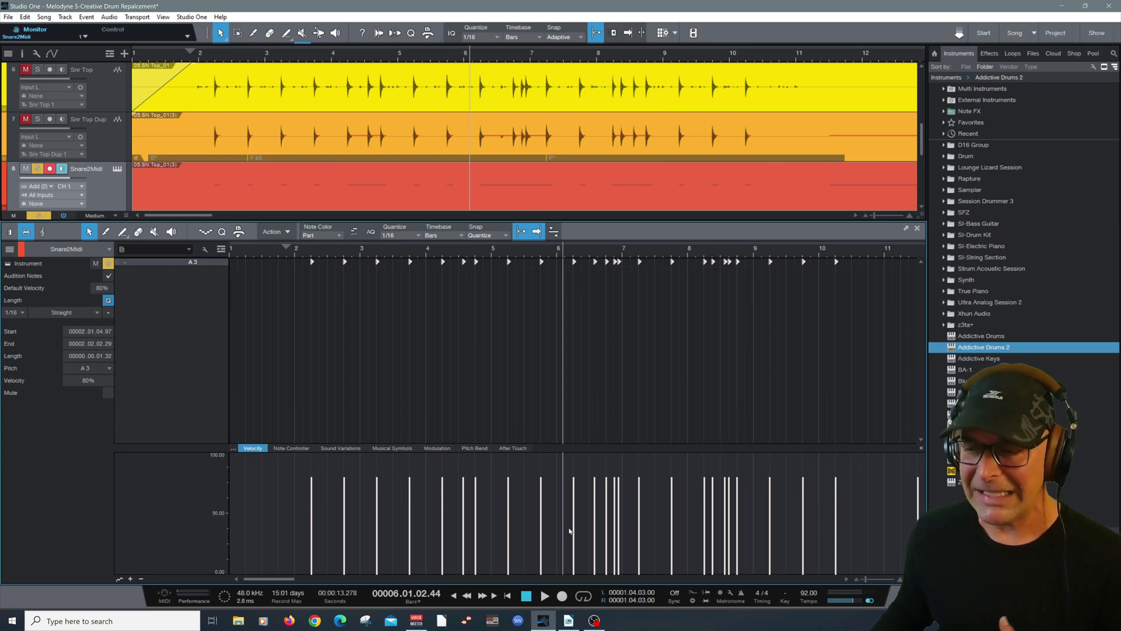
Lengthen the notes to about one beat, move them up to C6, and close the editor
click(9, 234)
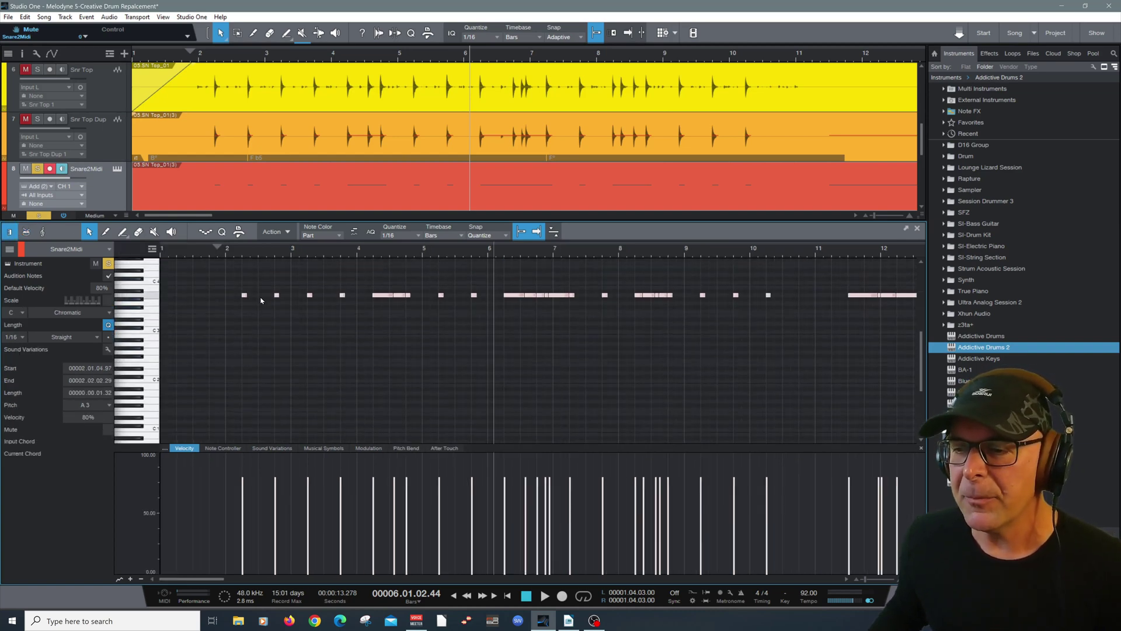
drag(248, 297, 258, 299)
click(248, 318)
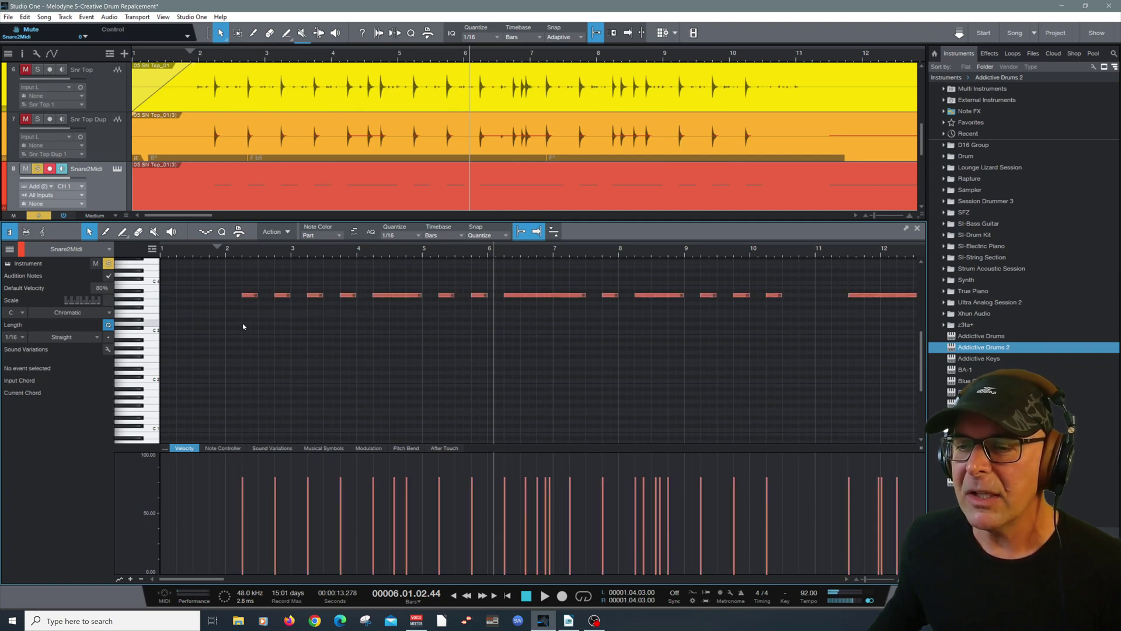
scroll(270, 320, up, 2)
key(ctrl+a)
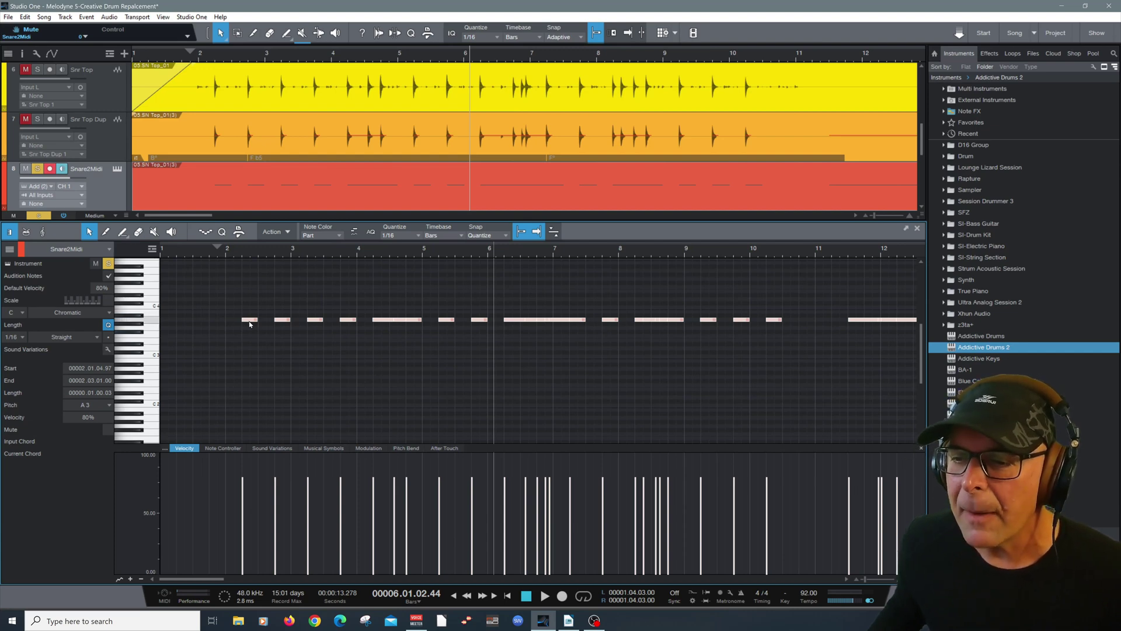
drag(250, 324, 252, 269)
scroll(262, 299, up, 2)
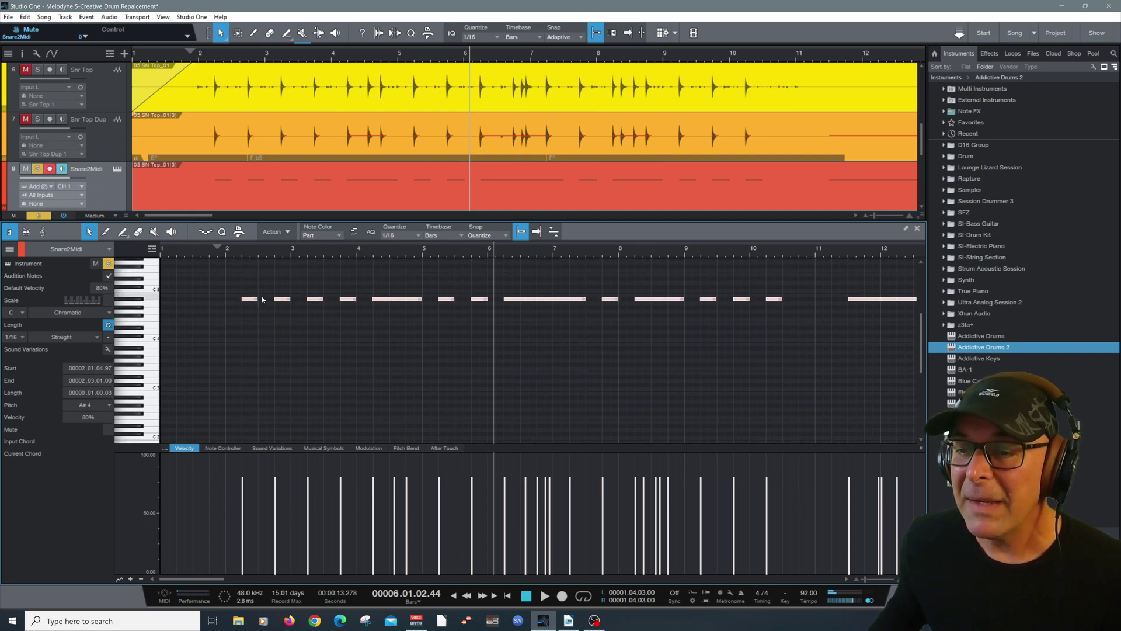
scroll(263, 300, up, 3)
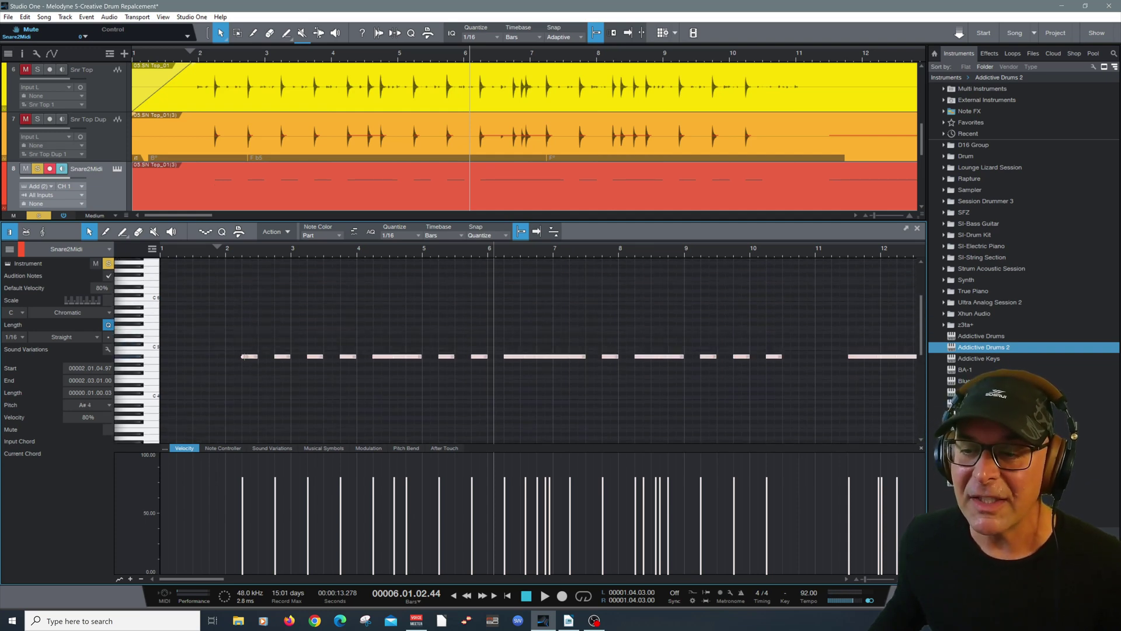
drag(249, 358, 250, 303)
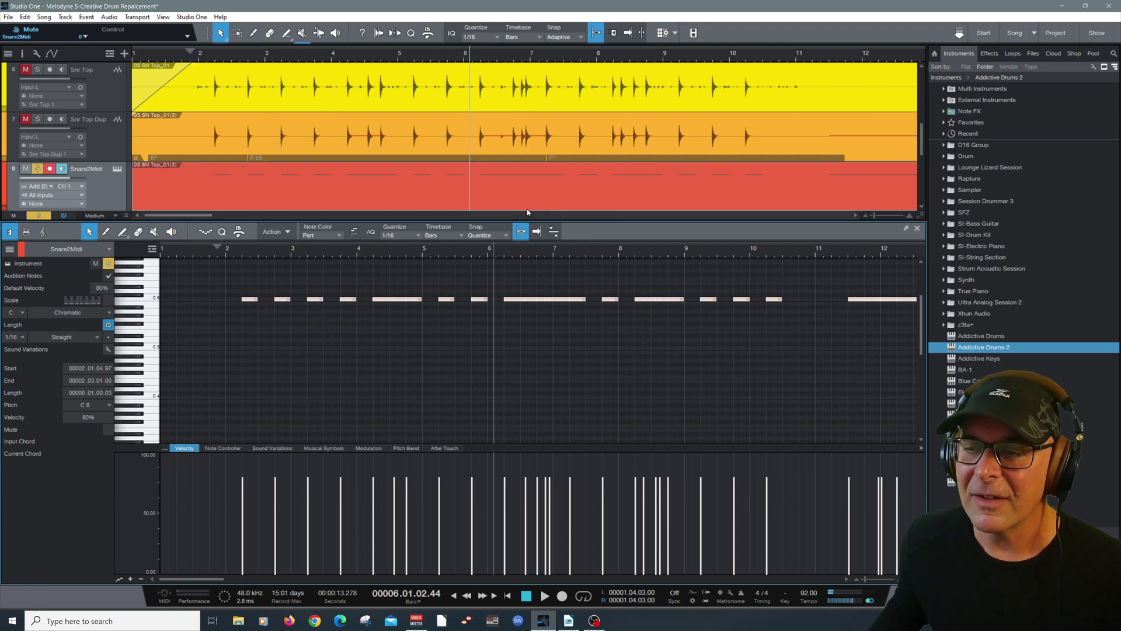
click(917, 229)
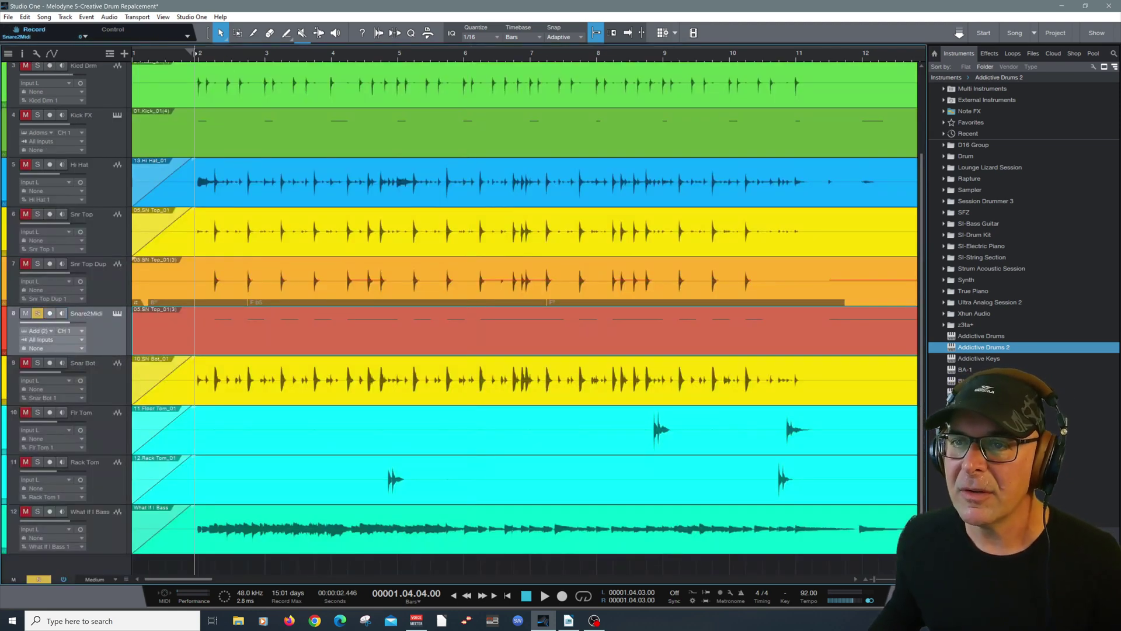
Audition the layered snare while raising the Snare2Midi fader to +1.6 dB, then select Snr Top Dup
key(space)
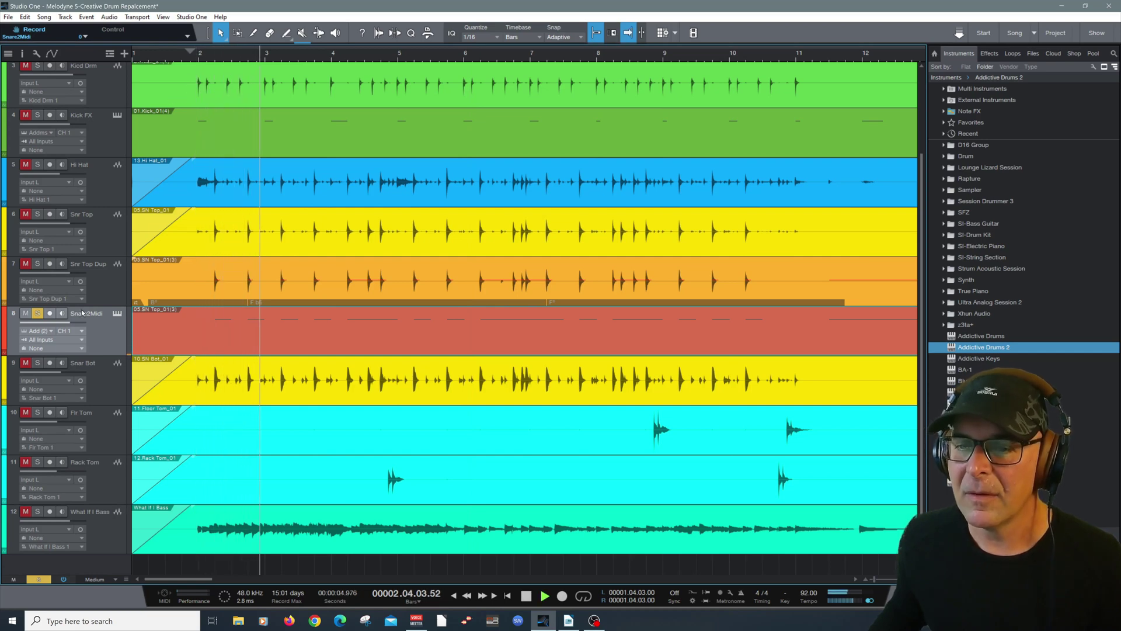
drag(71, 325, 73, 327)
key(space)
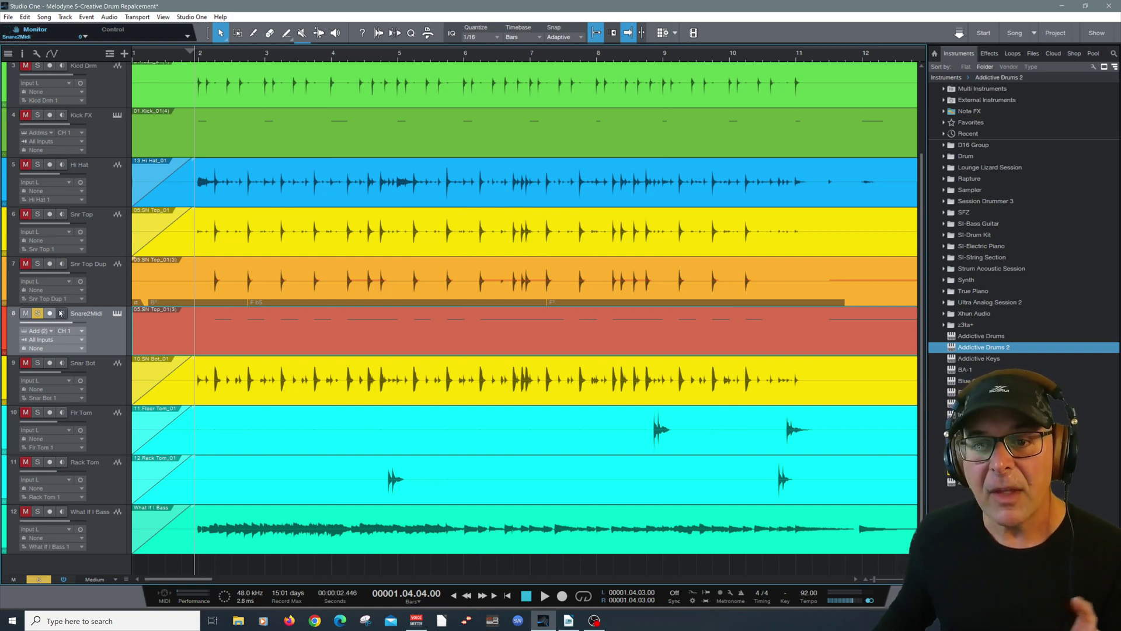
click(97, 278)
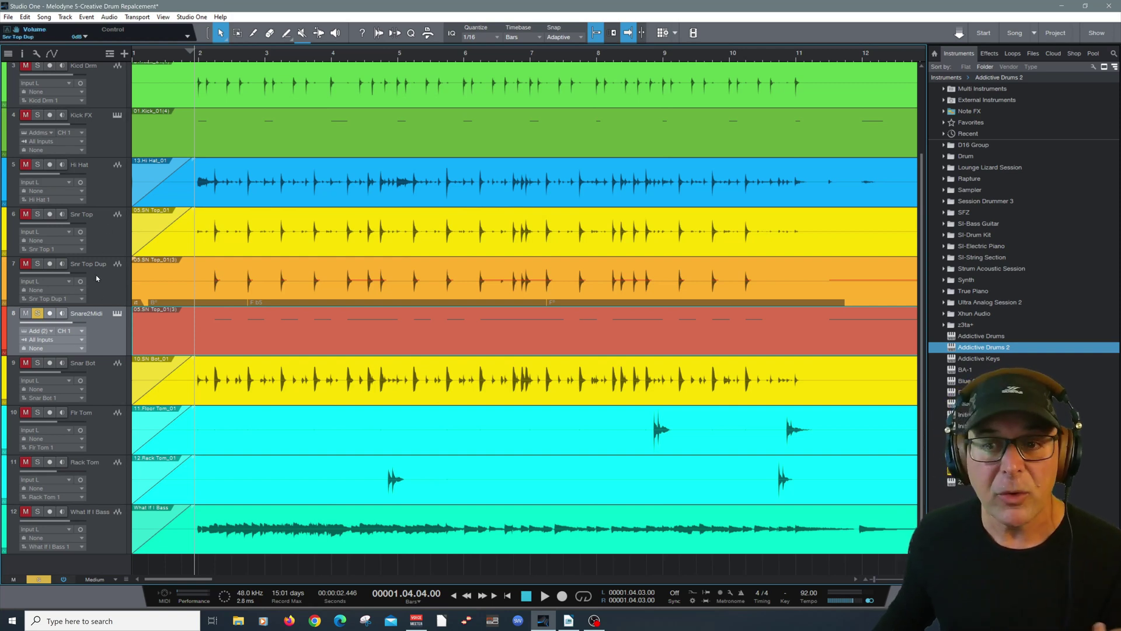
Solo Snr Top and raise the Snare2Midi volume to +4.2 dB
click(38, 215)
scroll(100, 195, up, 2)
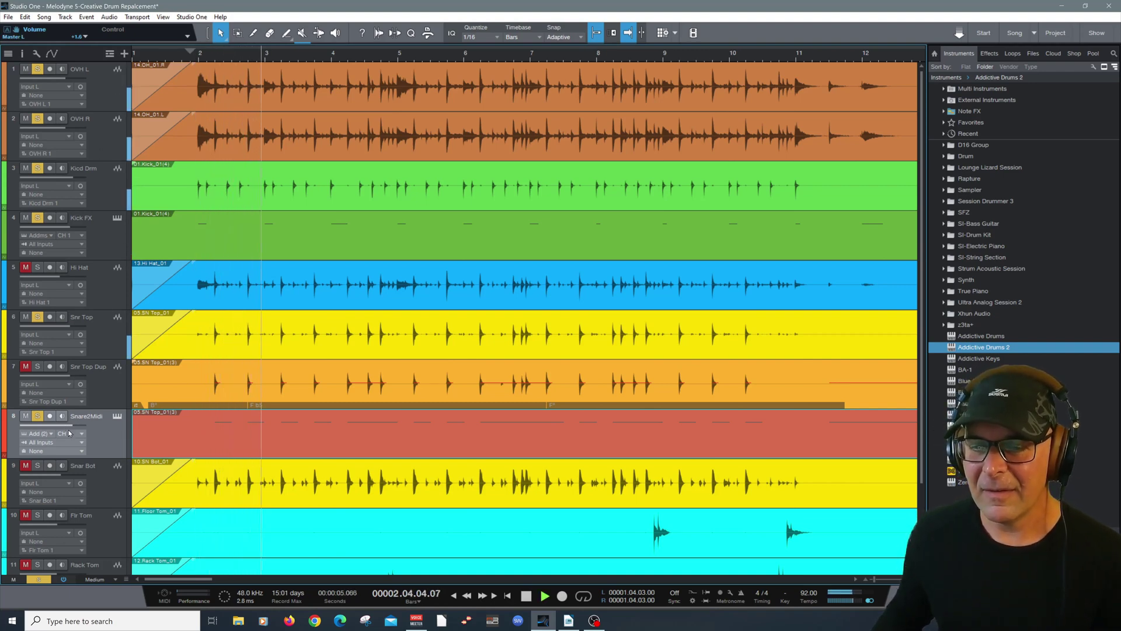
drag(75, 424, 82, 429)
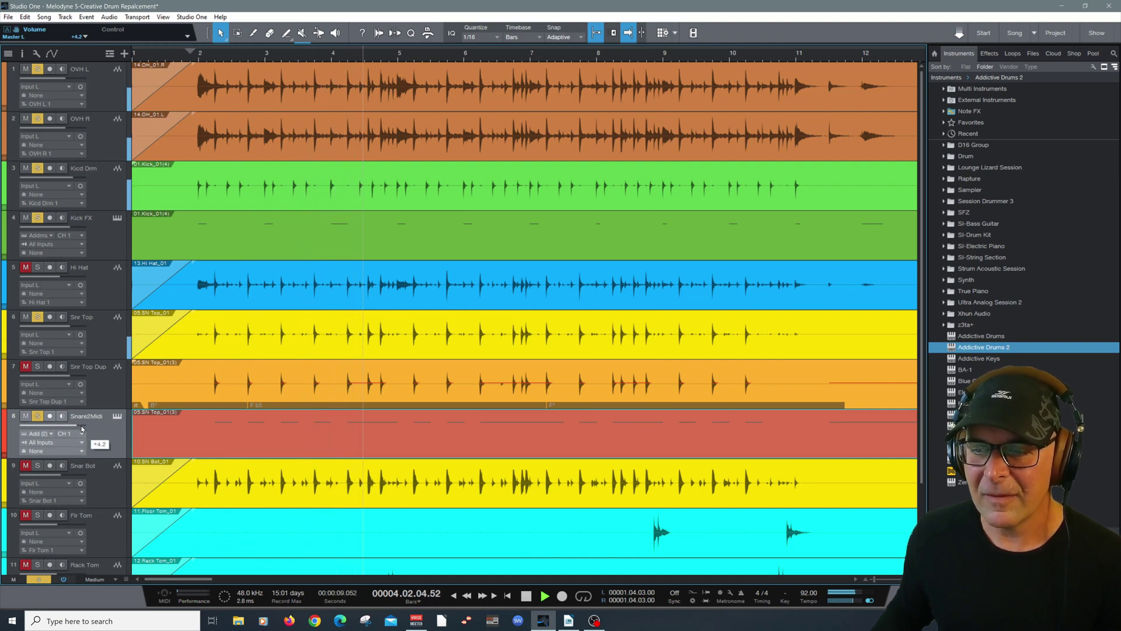
Clear all solos and play the full mix, adjusting the Snare2Midi fader
scroll(82, 429, down, 1)
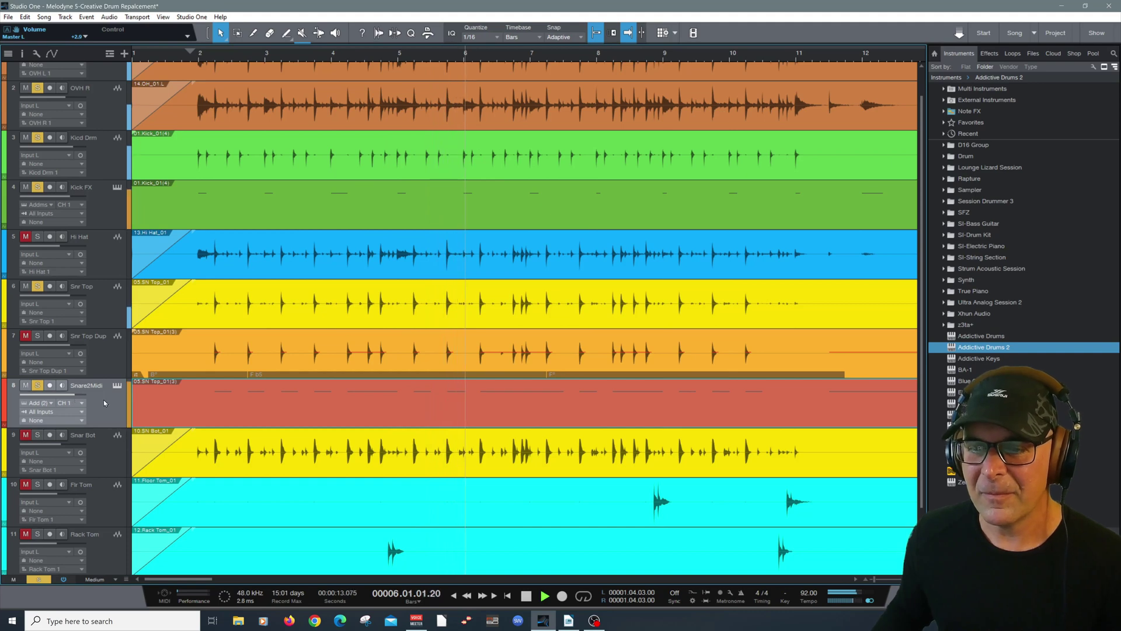
scroll(103, 399, down, 1)
scroll(105, 389, down, 2)
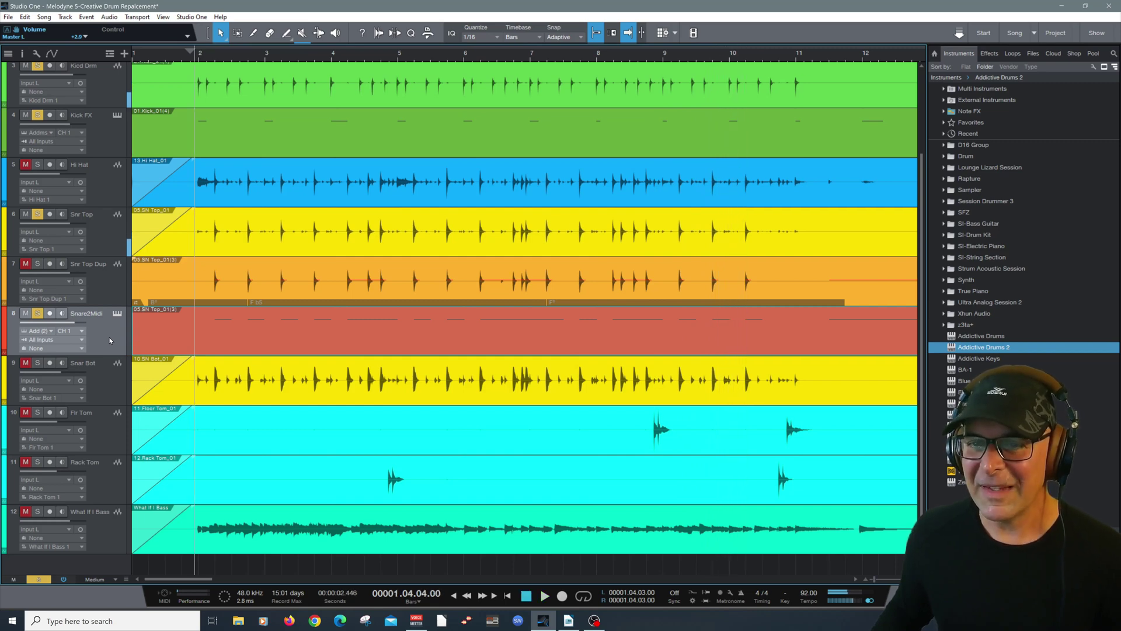
click(37, 581)
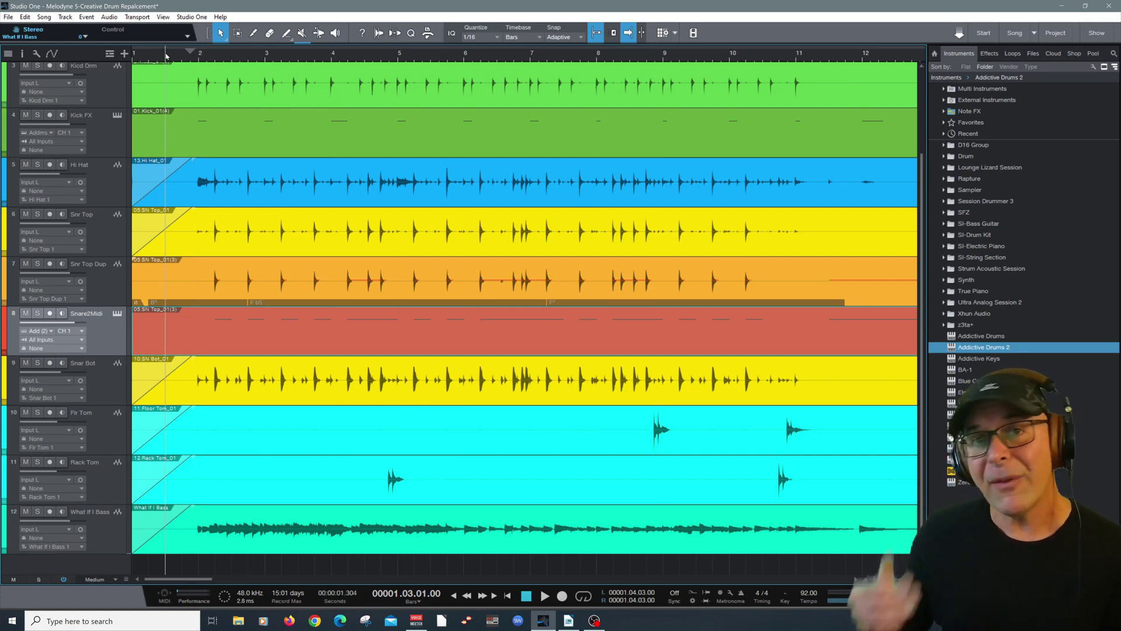
key(space)
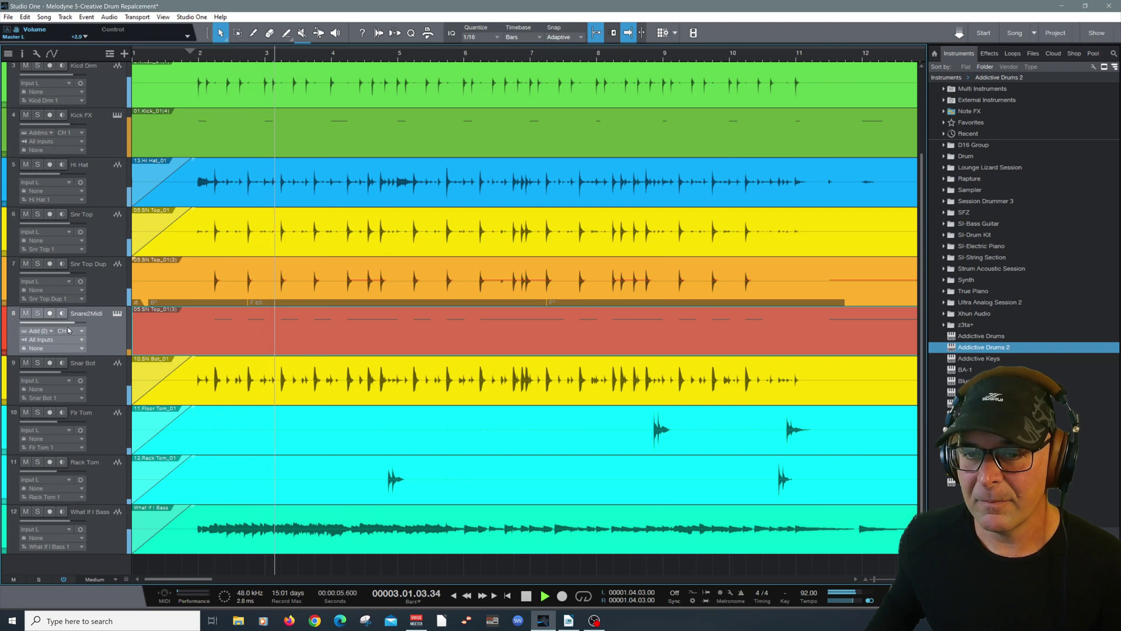
drag(69, 321, 67, 327)
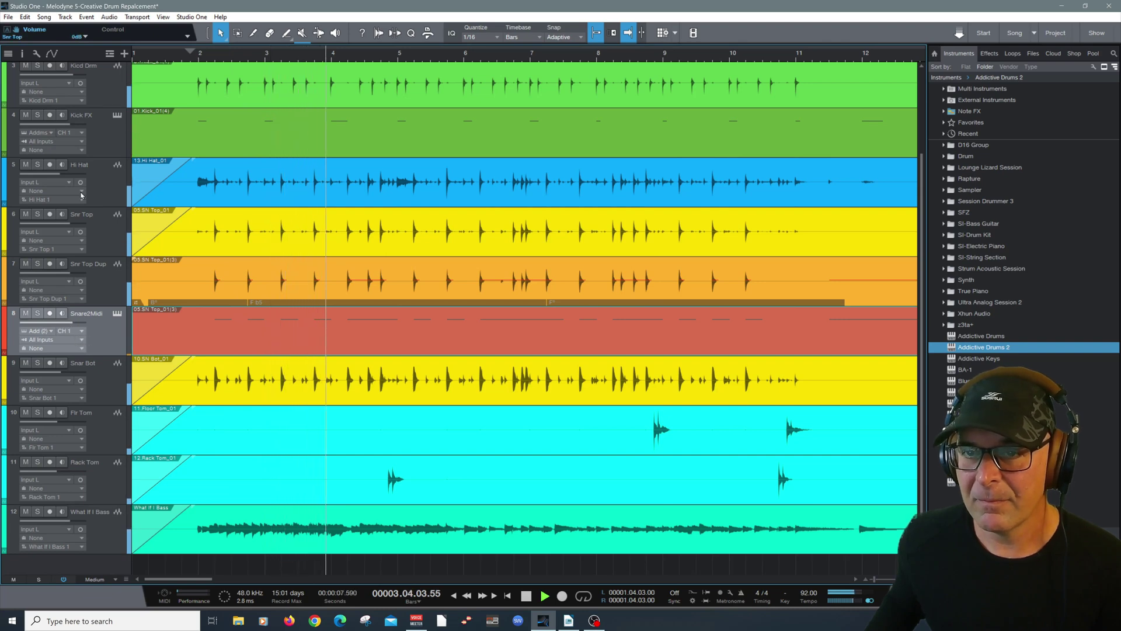
mouse_move(60, 130)
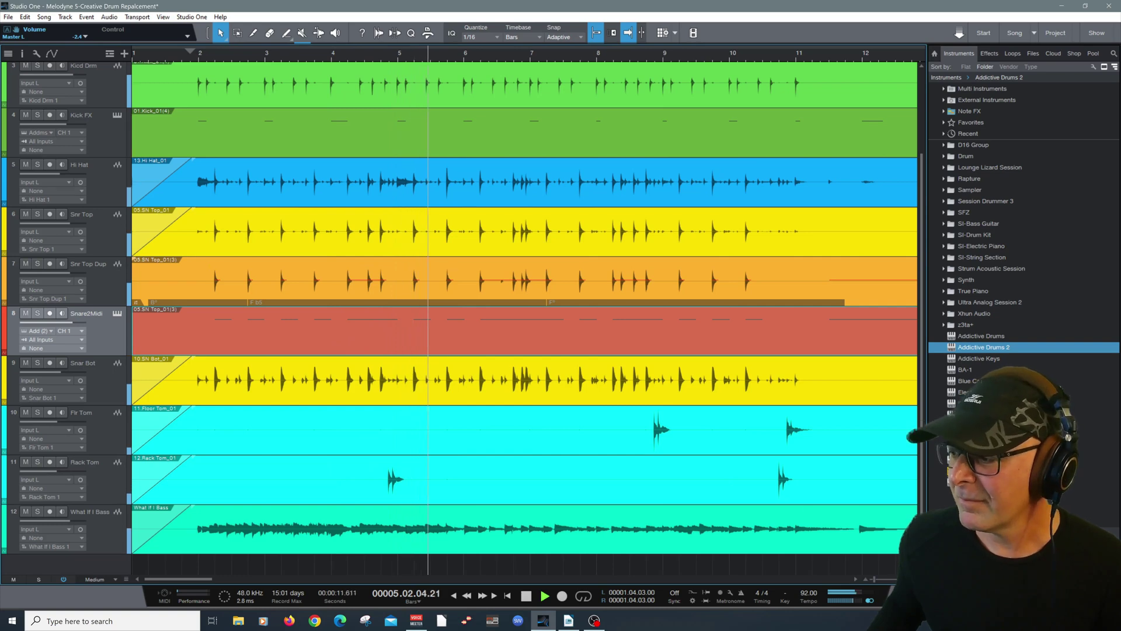
Open Snr Top Dup in Melodyne, hide the browser with F5, zoom out, and close the editor
double_click(411, 286)
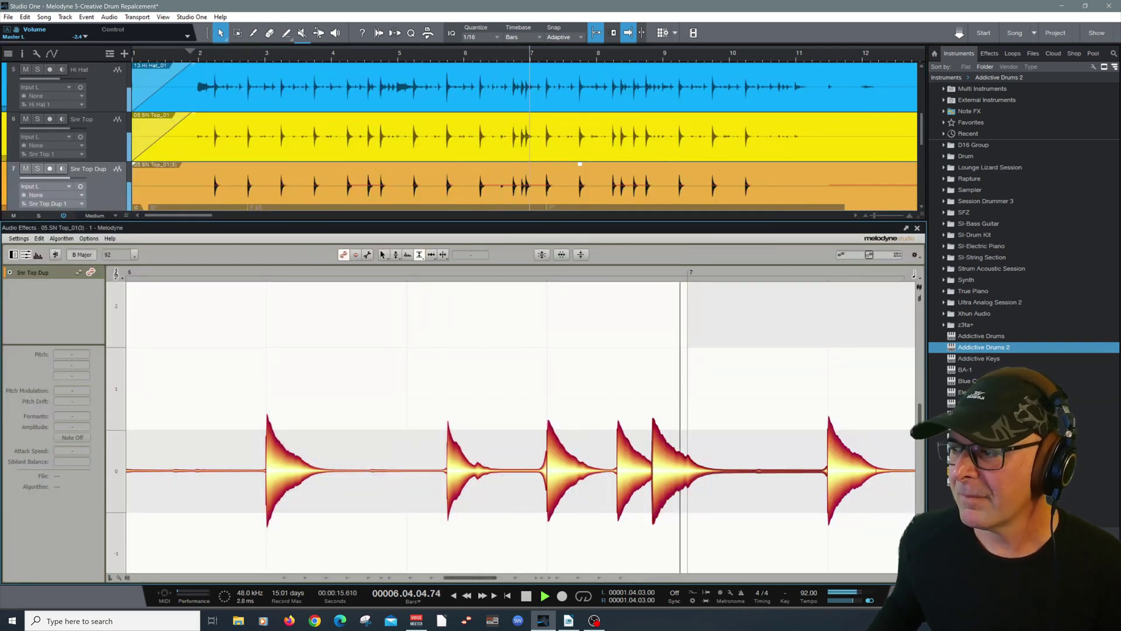
key(F5)
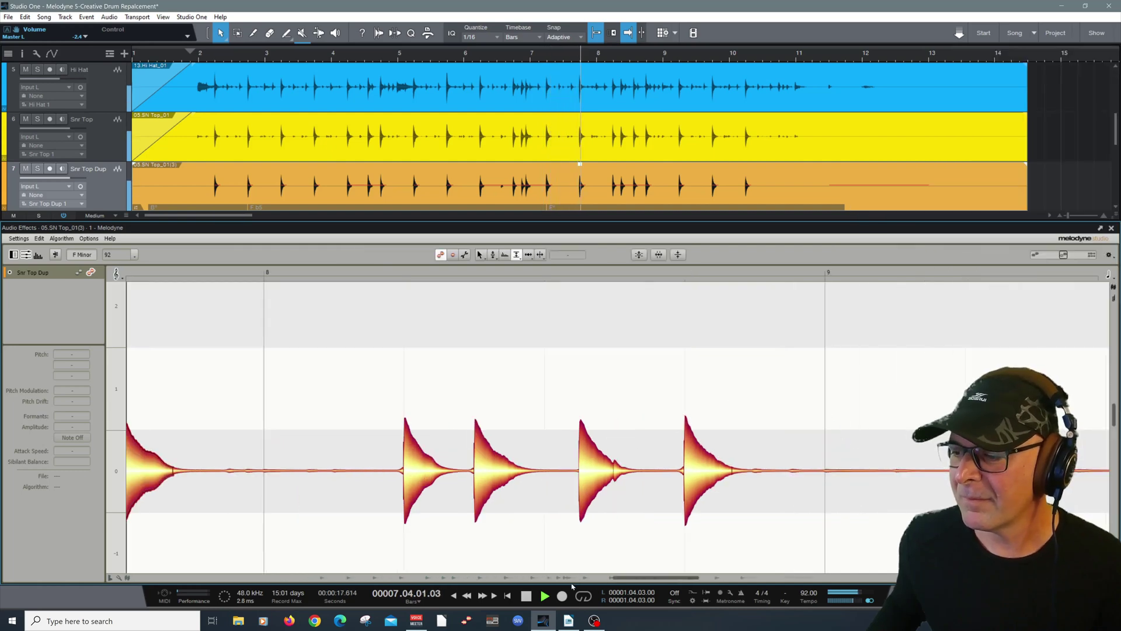
drag(665, 579, 663, 545)
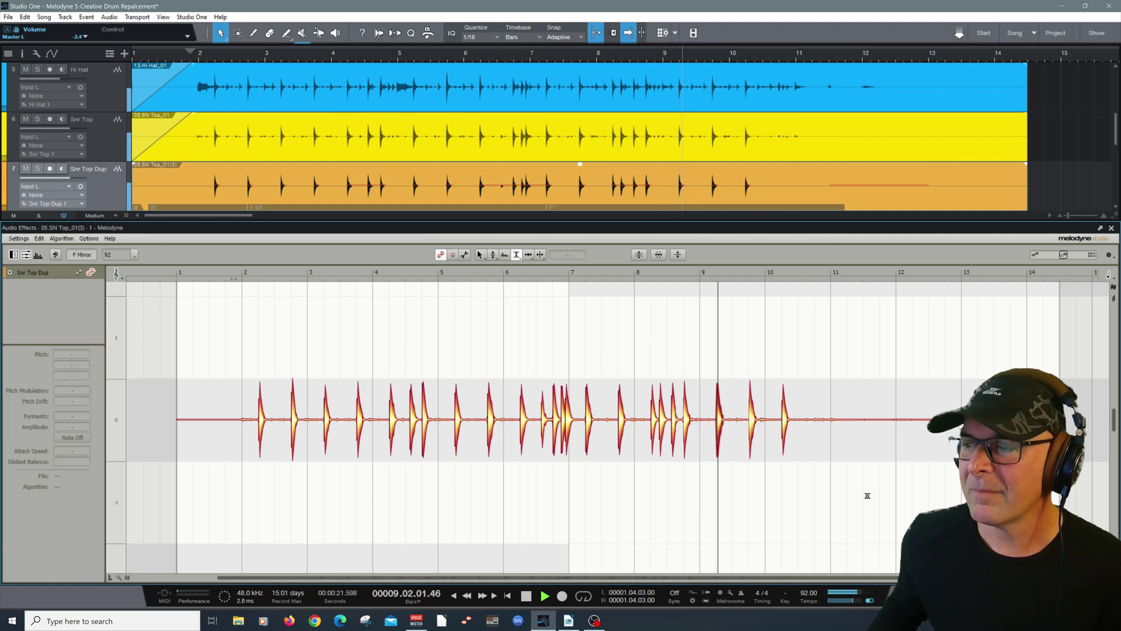
scroll(870, 499, down, 1)
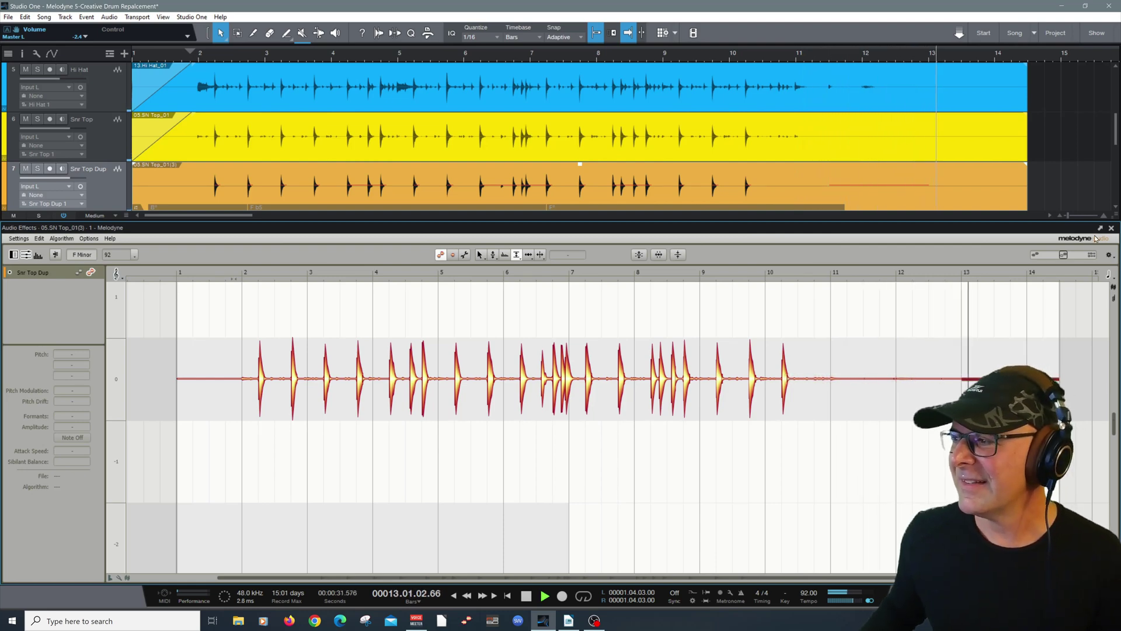
key(F2)
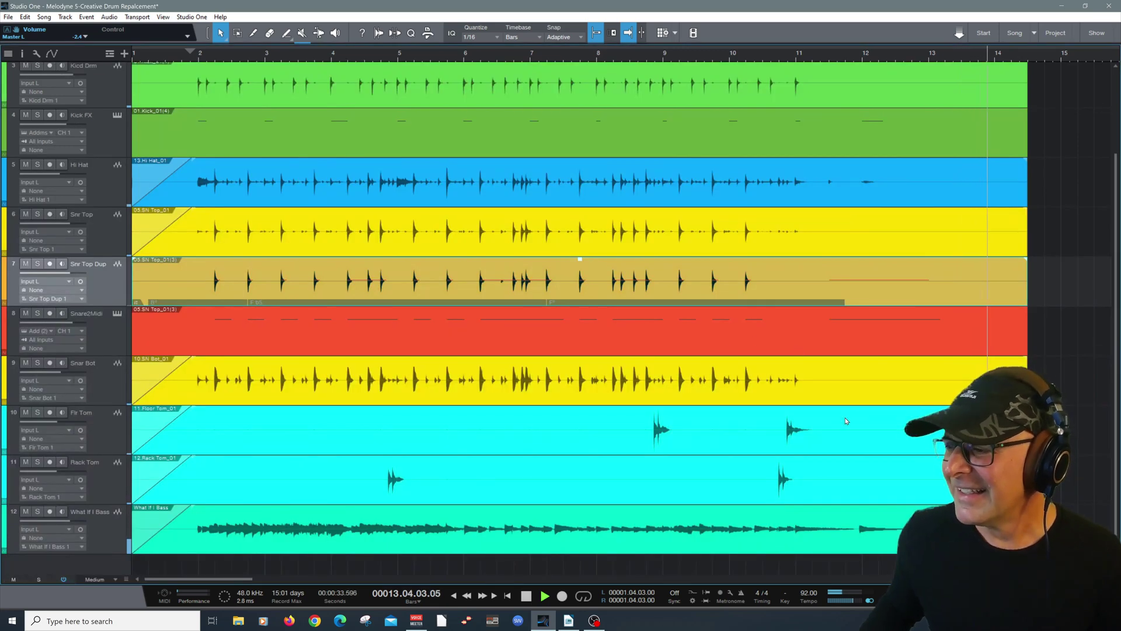
Delete the stray long notes around bar 12 in the Snare2Midi part
key(space)
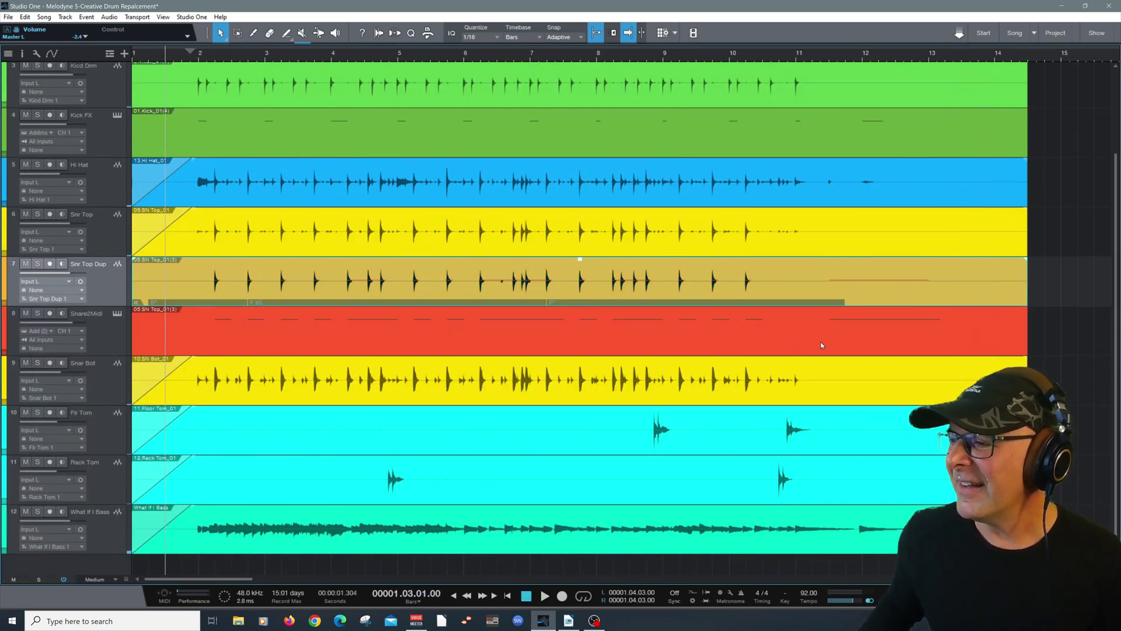
click(836, 57)
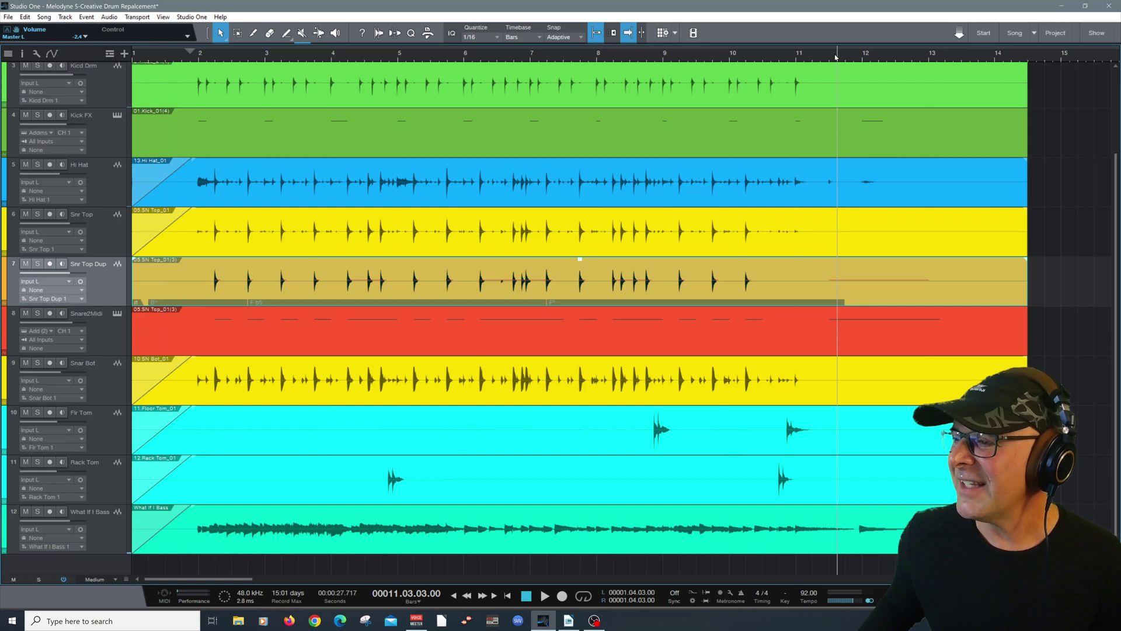
double_click(865, 331)
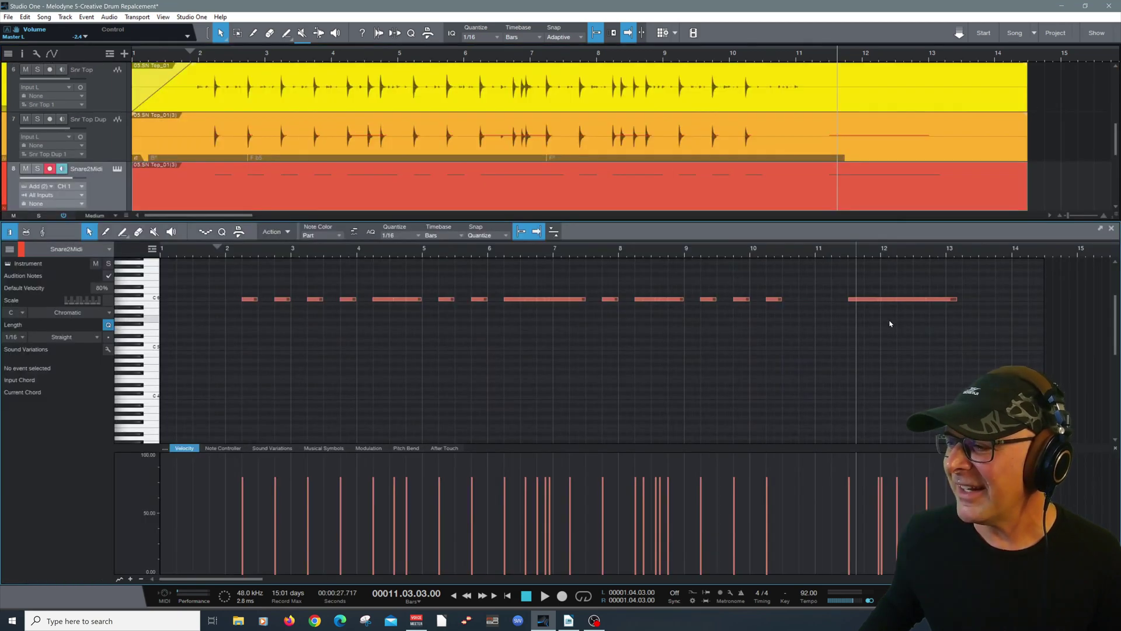
click(895, 299)
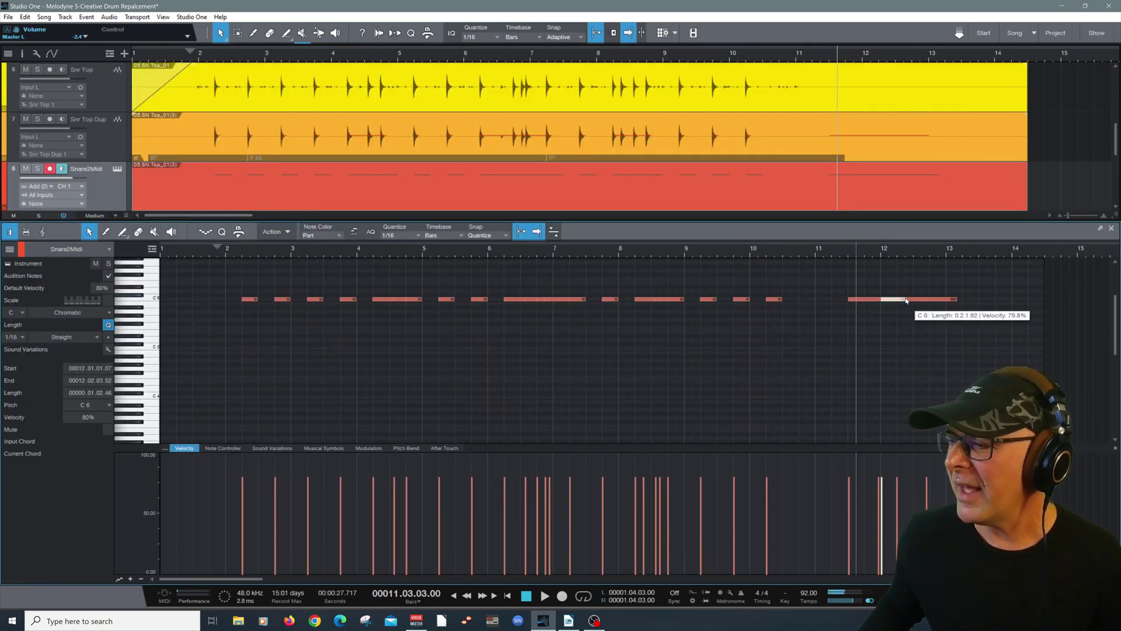
click(953, 287)
drag(898, 323, 890, 329)
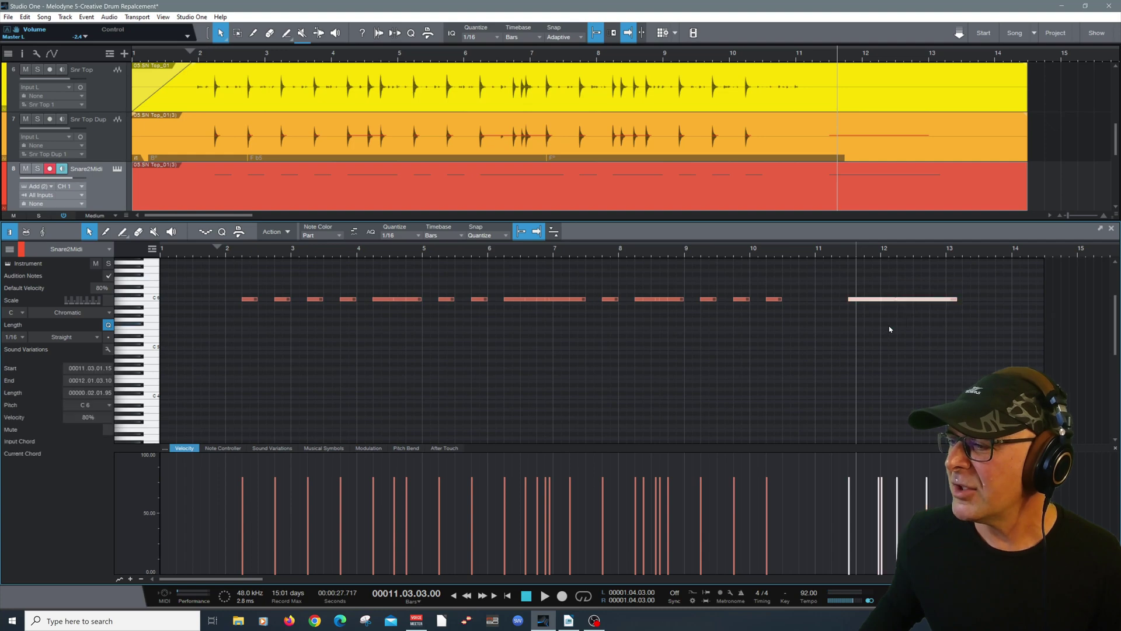
key(Delete)
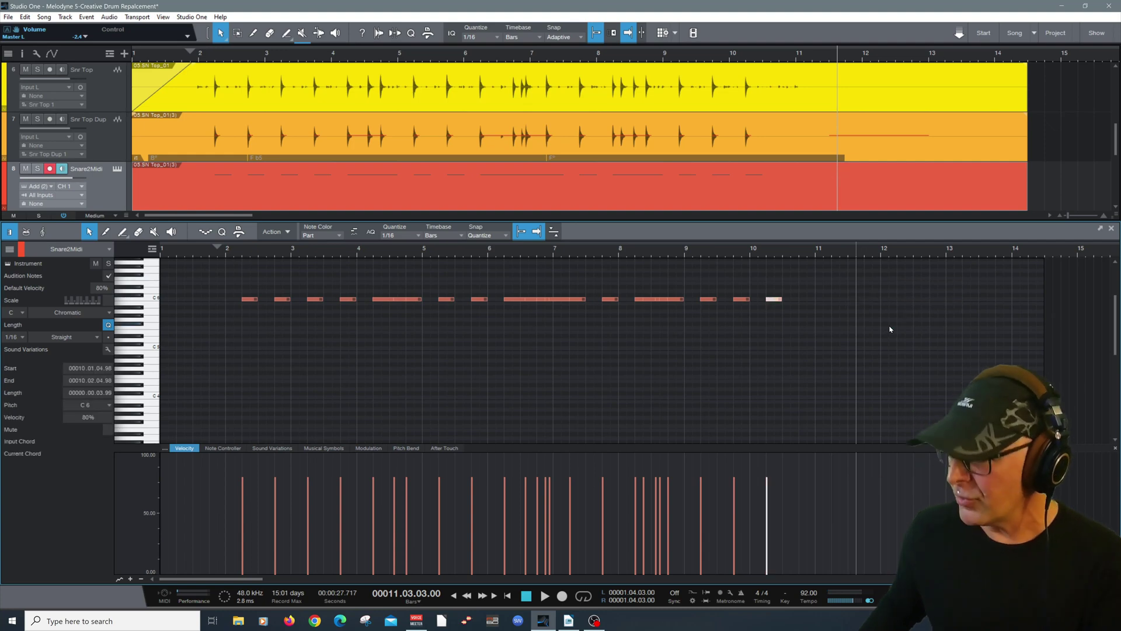
Audition the part's ending from just before bar 10, then close the note editor
click(733, 246)
key(space)
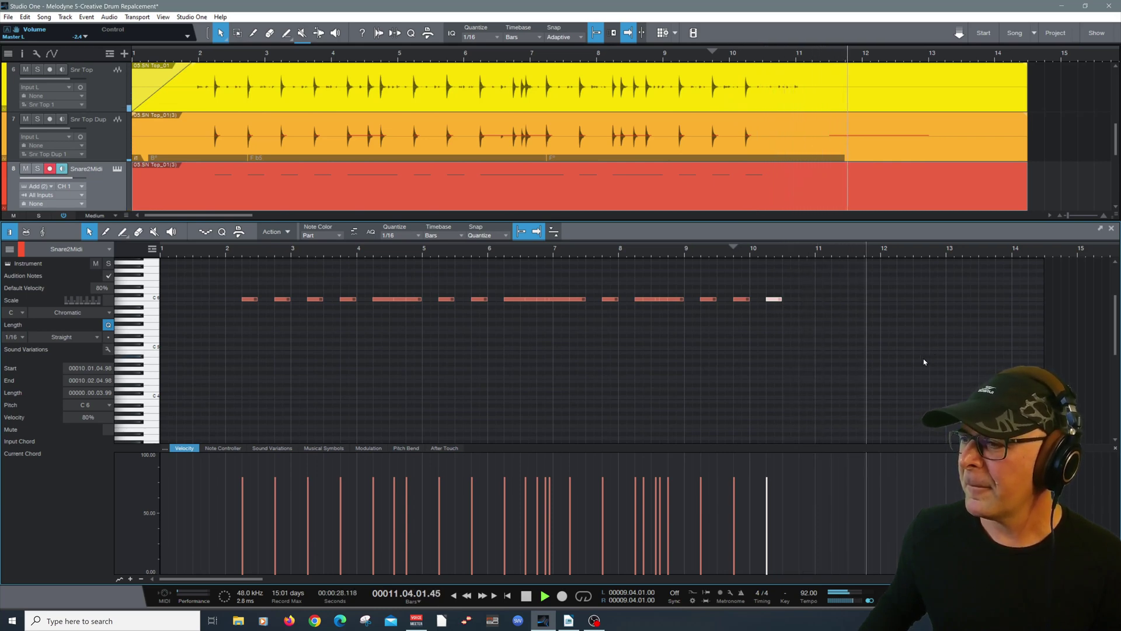
key(space)
click(171, 57)
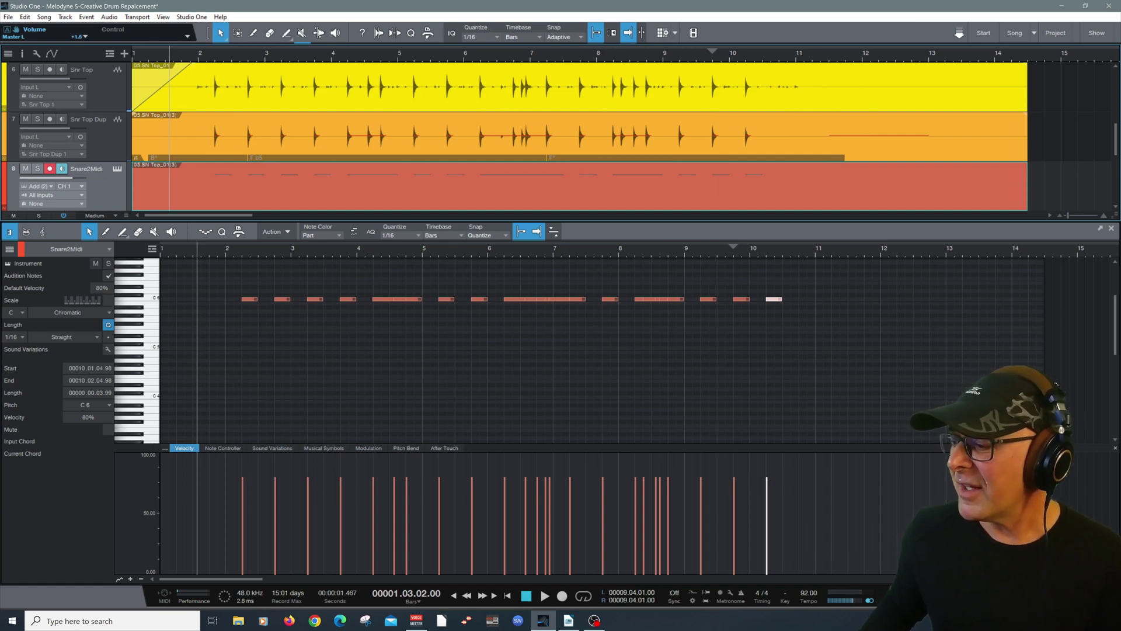
key(F2)
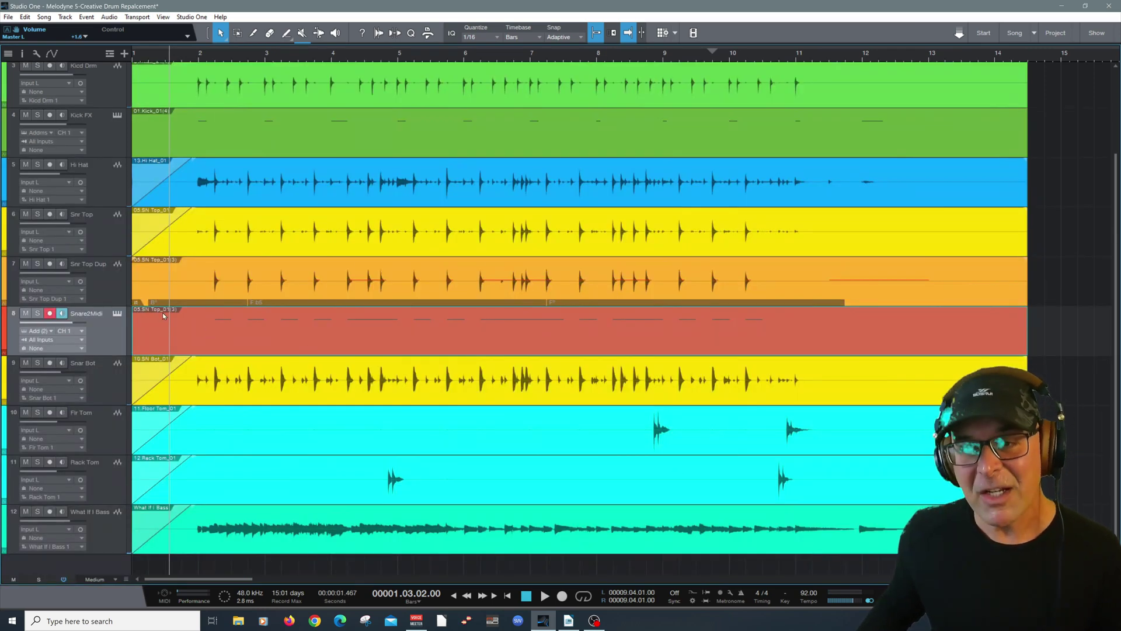
Reopen the Snr Top Dup snare event in Melodyne and stop playback after listening
double_click(171, 285)
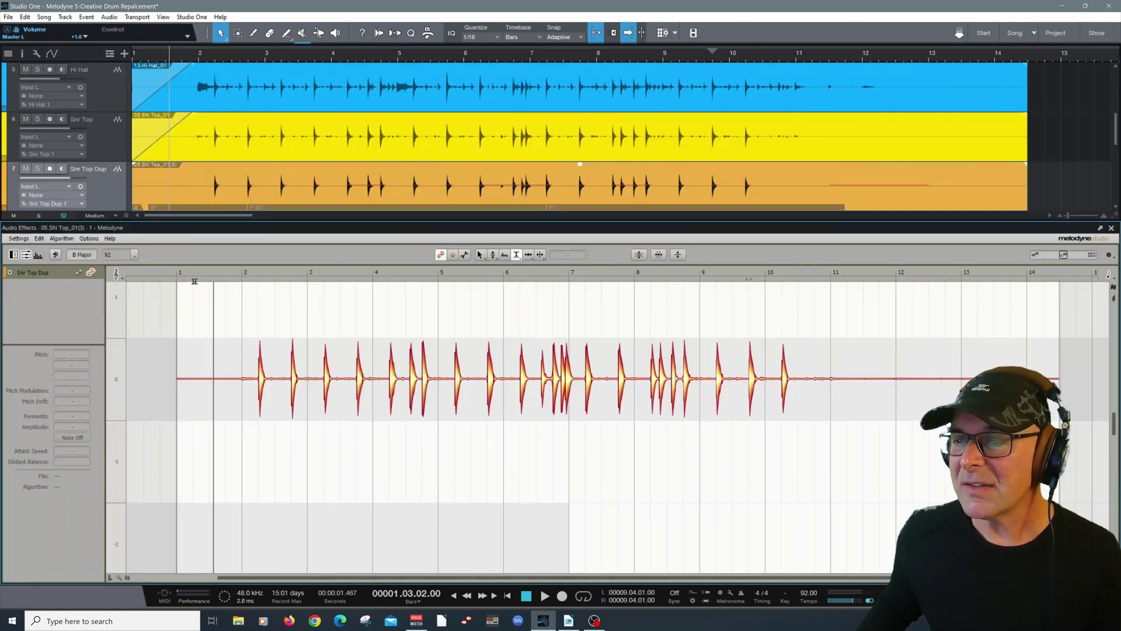
scroll(248, 383, up, 2)
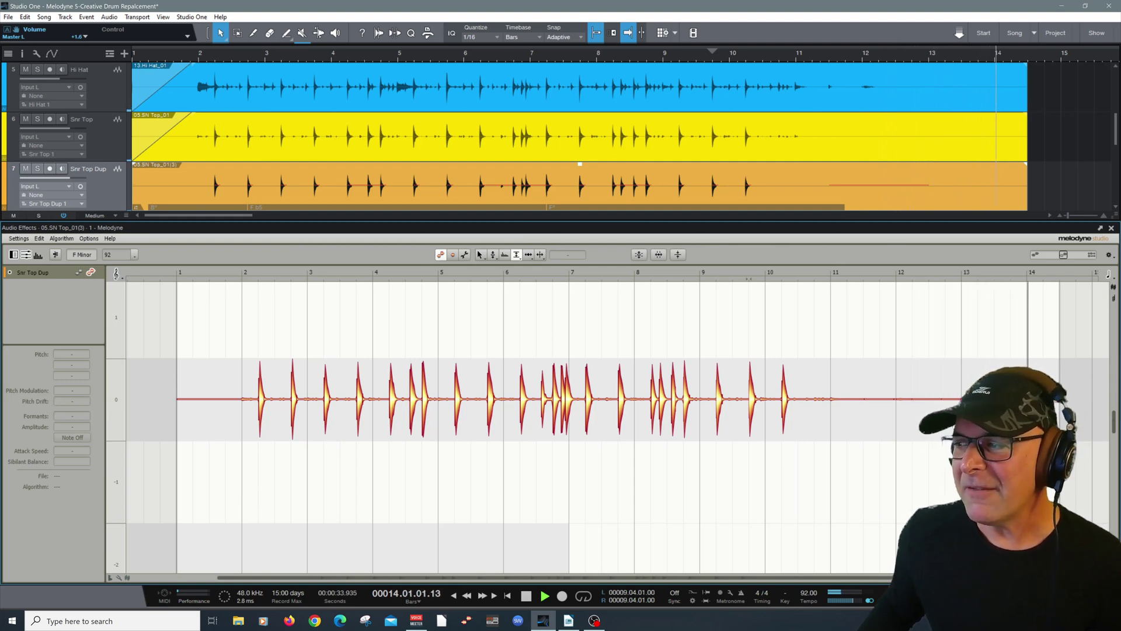
key(space)
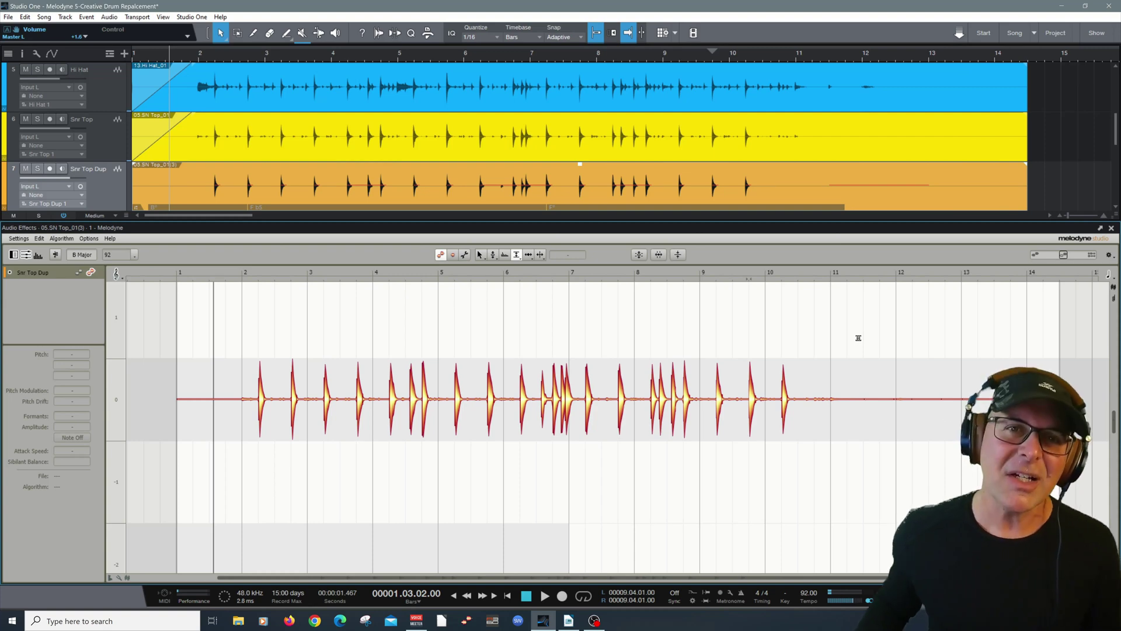